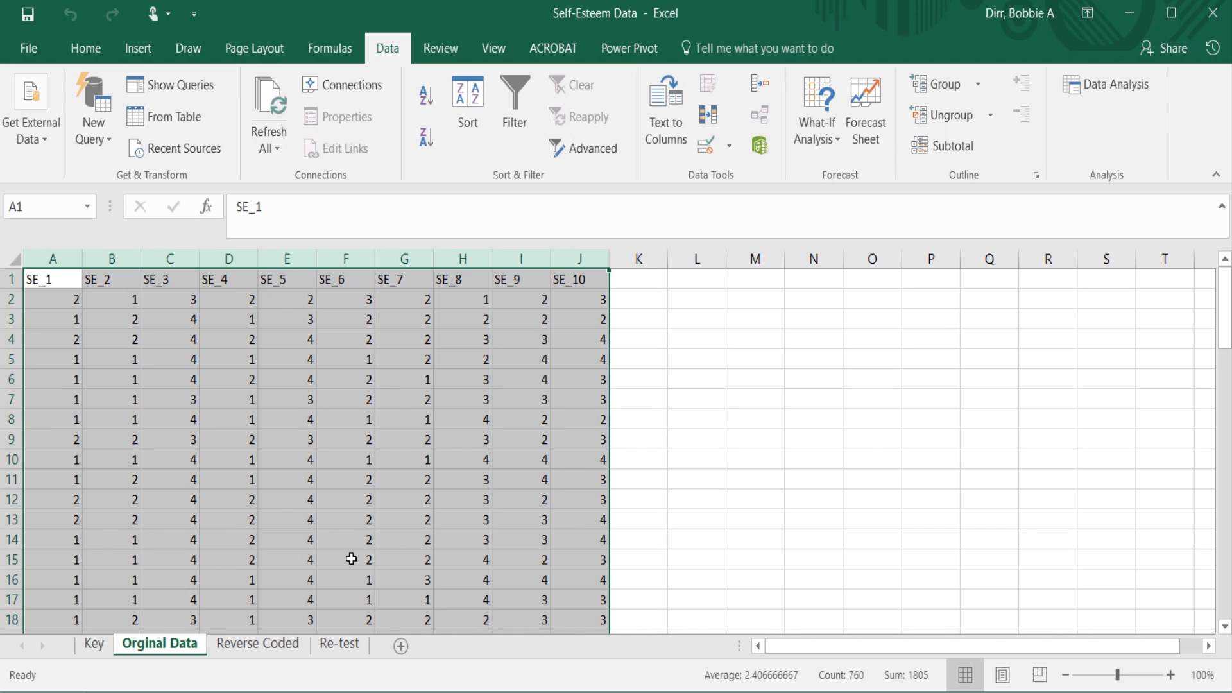
- Look over the Reverse Coded and Orginal Data sheets, and open the Key sheet
left_click(258, 644)
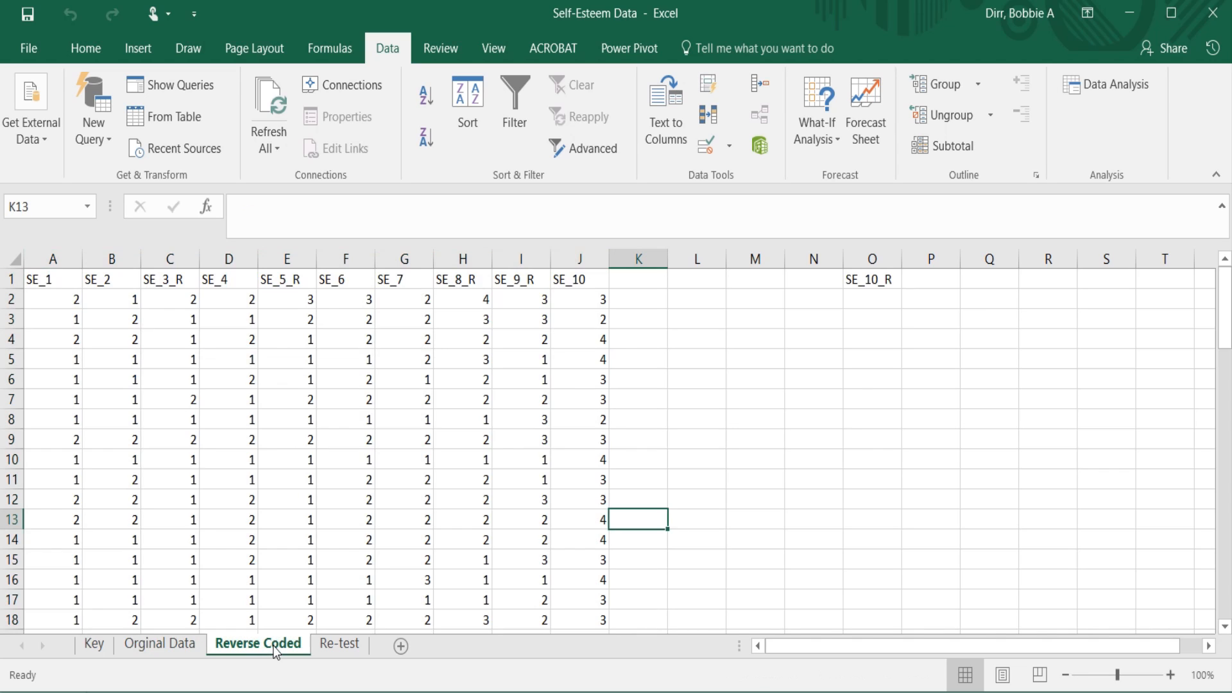
left_click(162, 645)
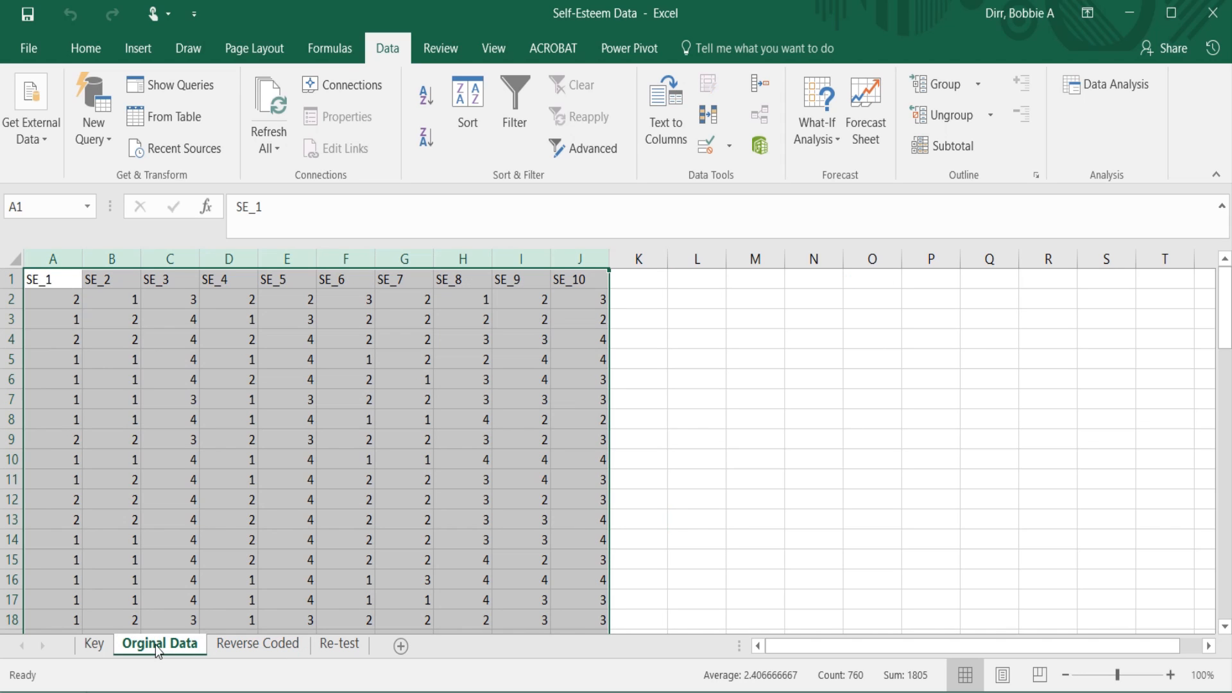
left_click(98, 647)
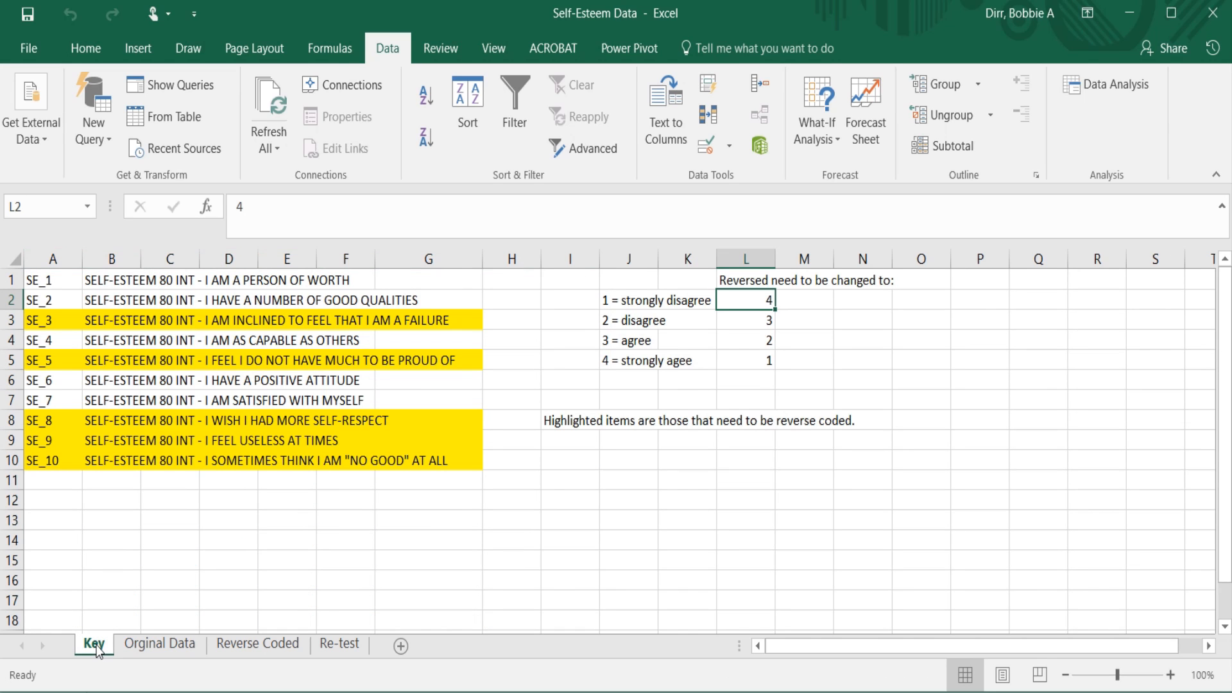
left_click(147, 650)
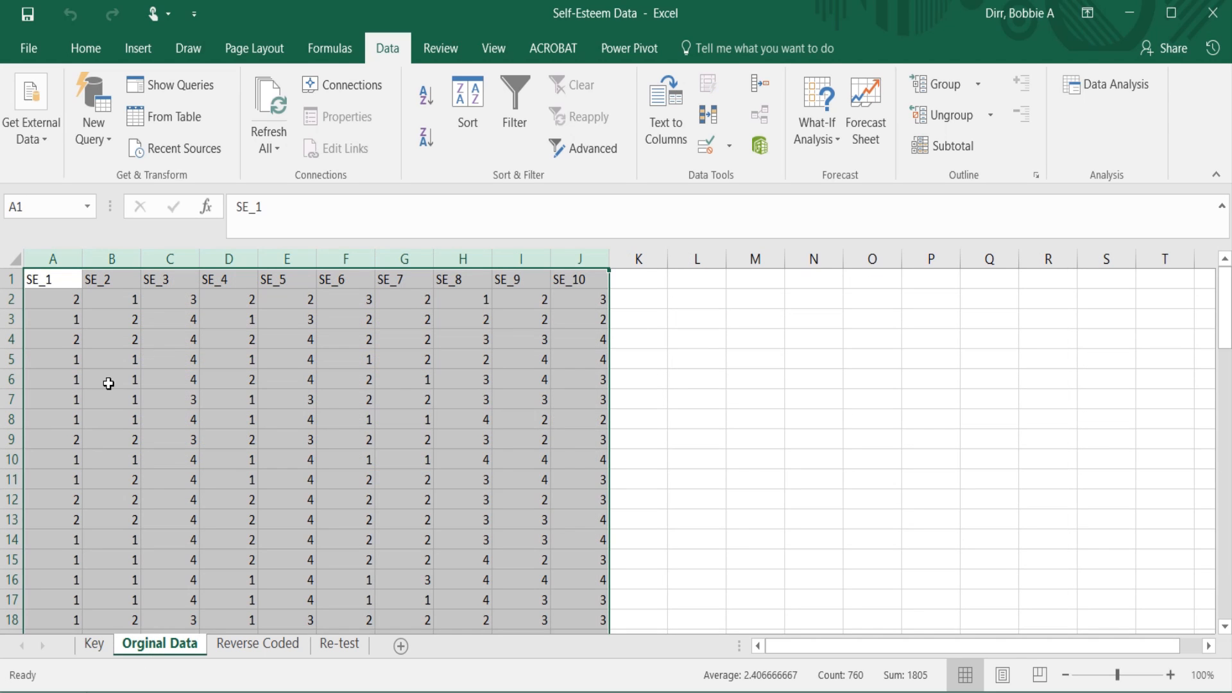
left_click(94, 645)
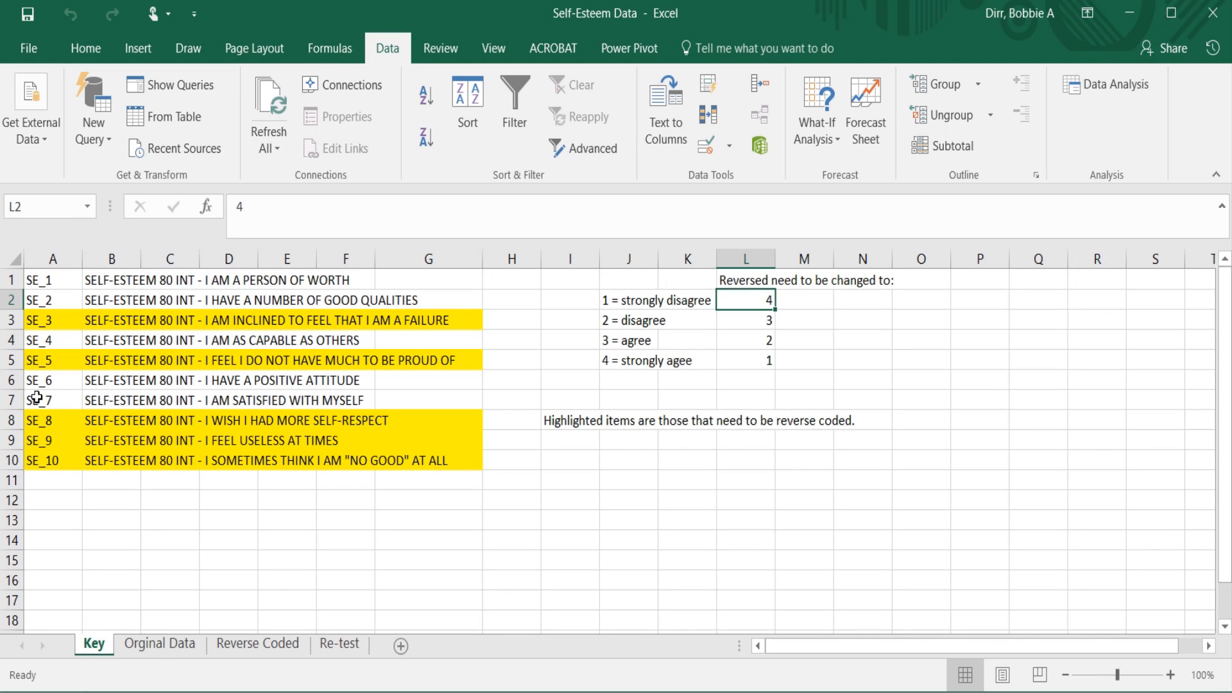
- Examine the item codes SE_1 through SE_10 and the wording of the first statement on the Key sheet
left_click(56, 277)
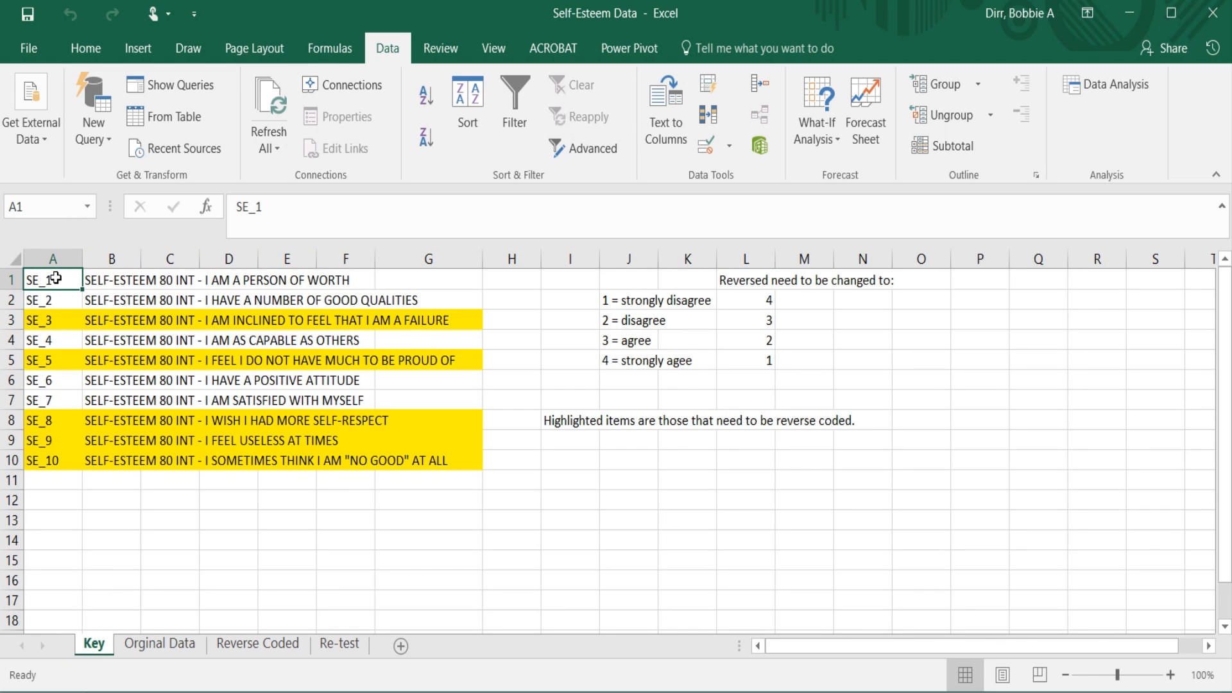
left_click(247, 280)
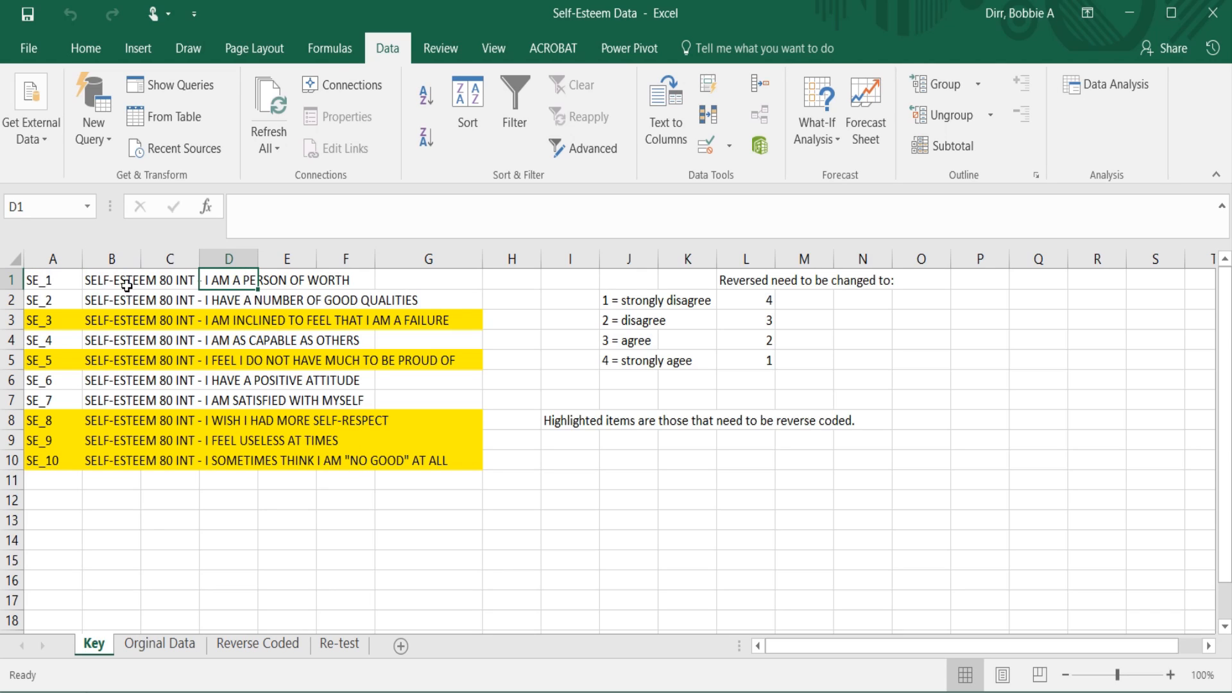
left_click_drag(104, 280, 172, 280)
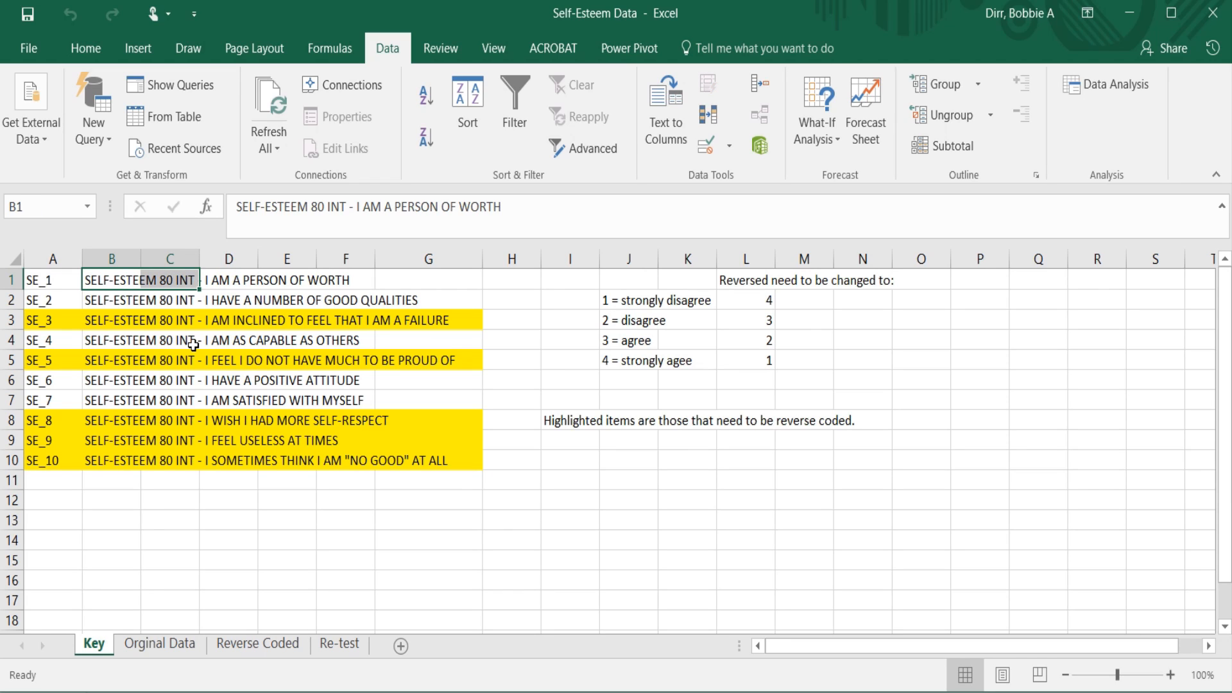
left_click(38, 278)
key("Down")
key("Down")
key("Down")
key("Down")
key("Down")
key("Down")
key("Down")
key("Down")
key("Down")
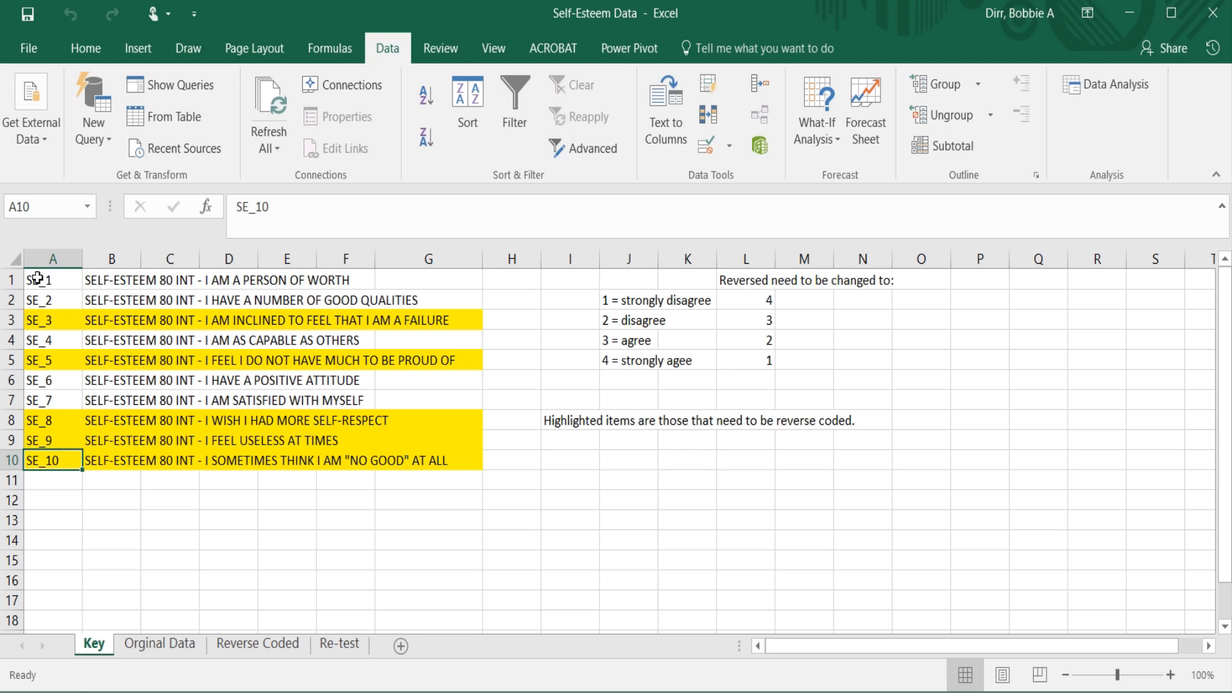
- Review the response scale on the Key sheet from strongly disagree to strongly agree in J2:J5
left_click(604, 299)
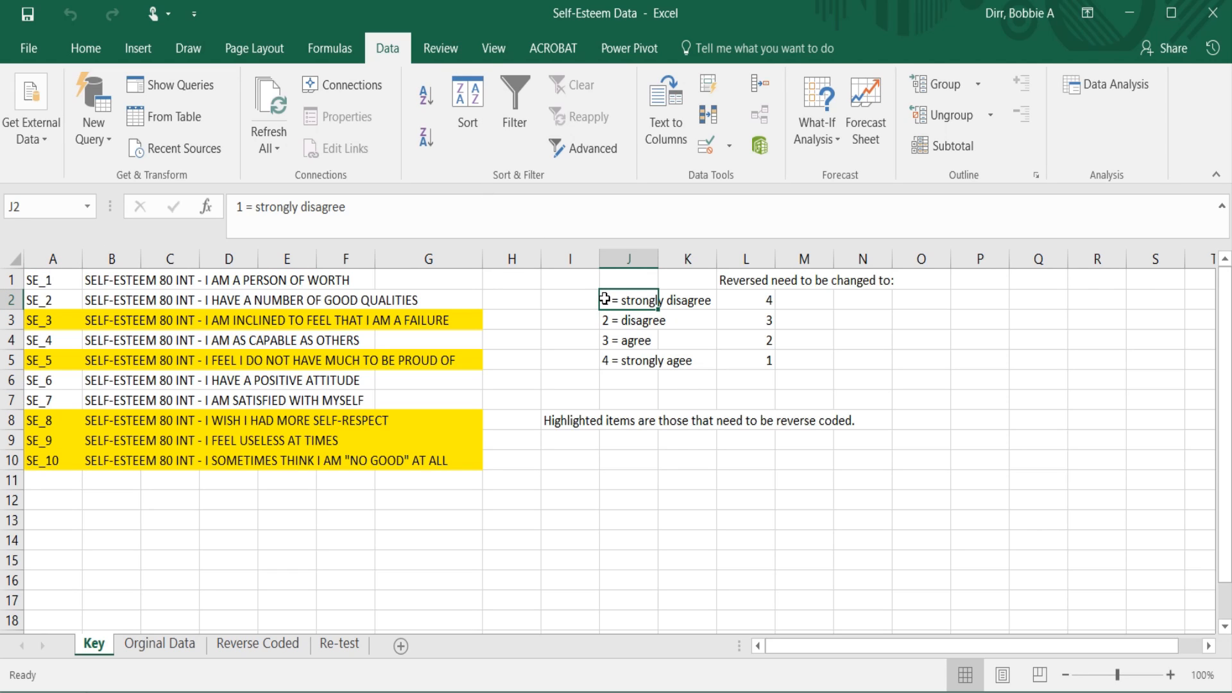
key("Down")
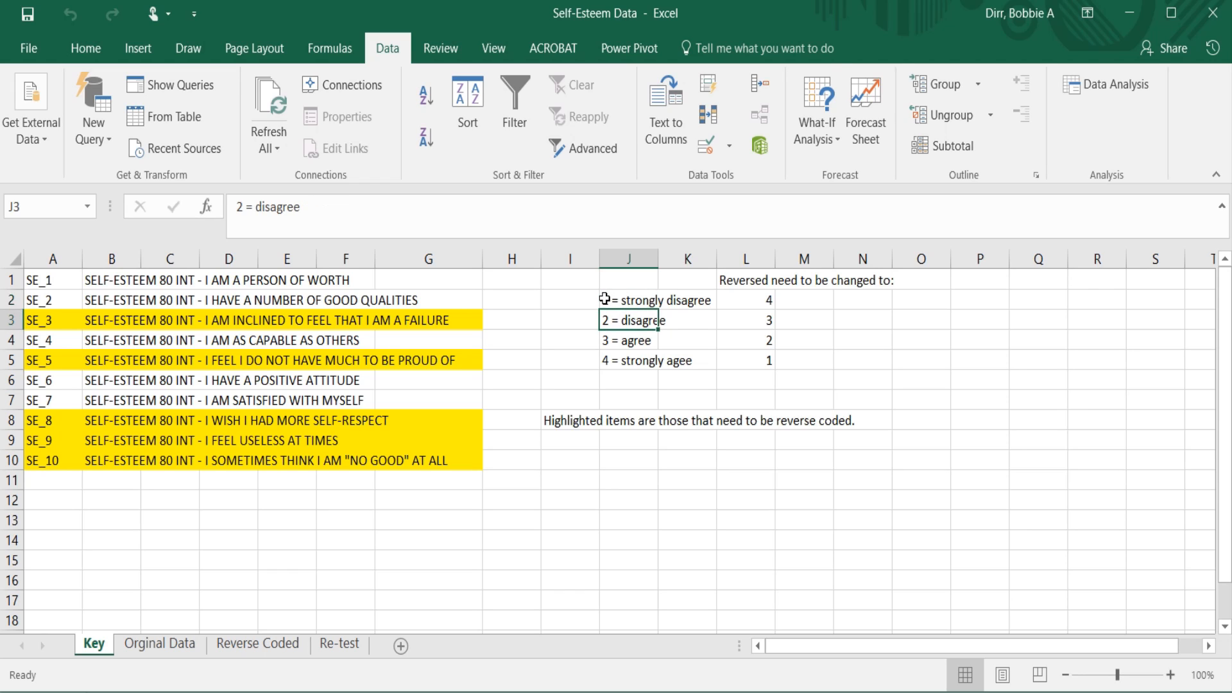
key("Up")
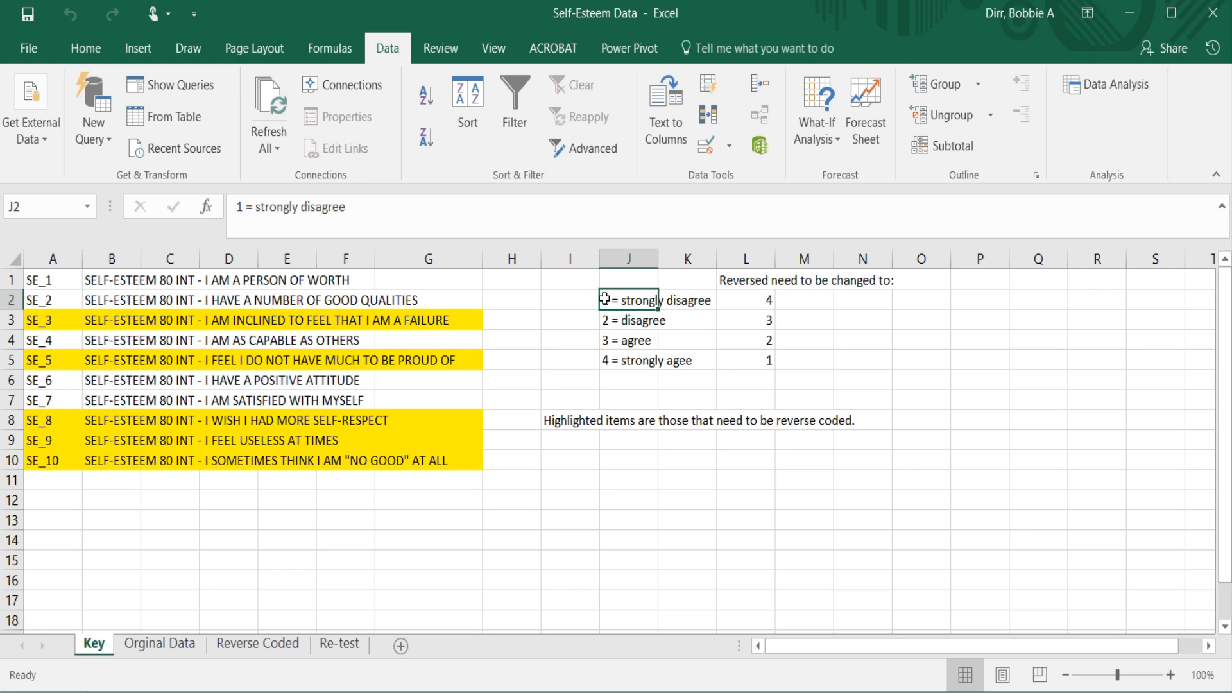
key("Down")
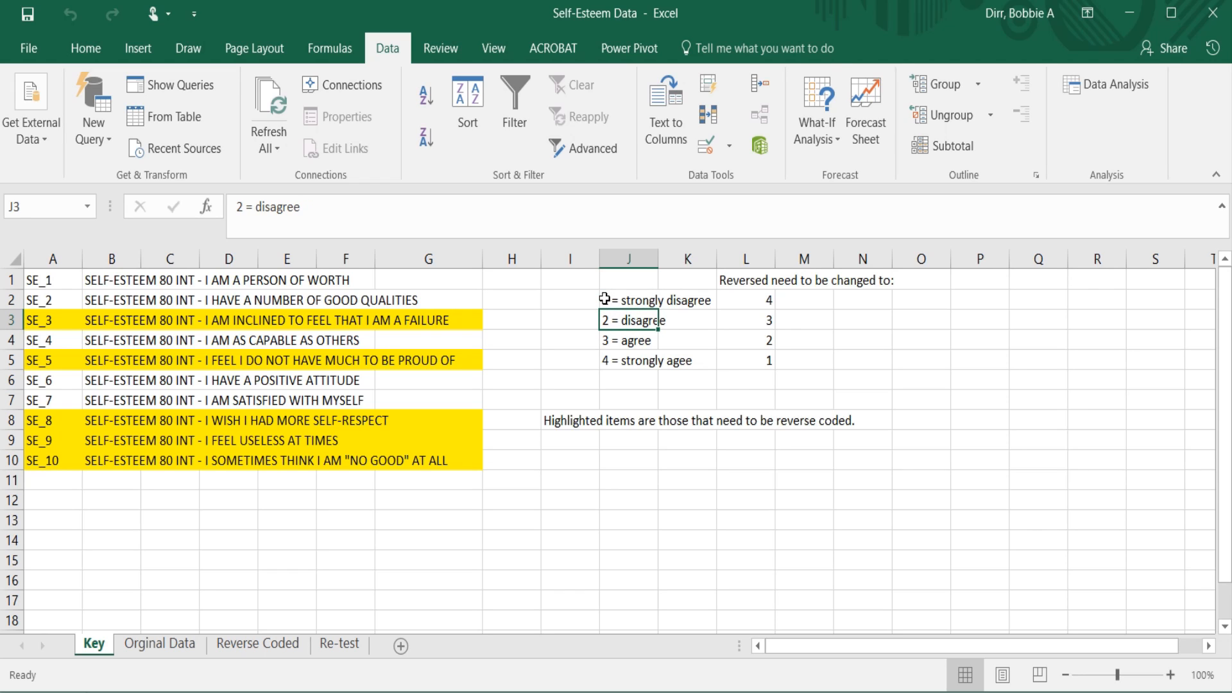
key("Down")
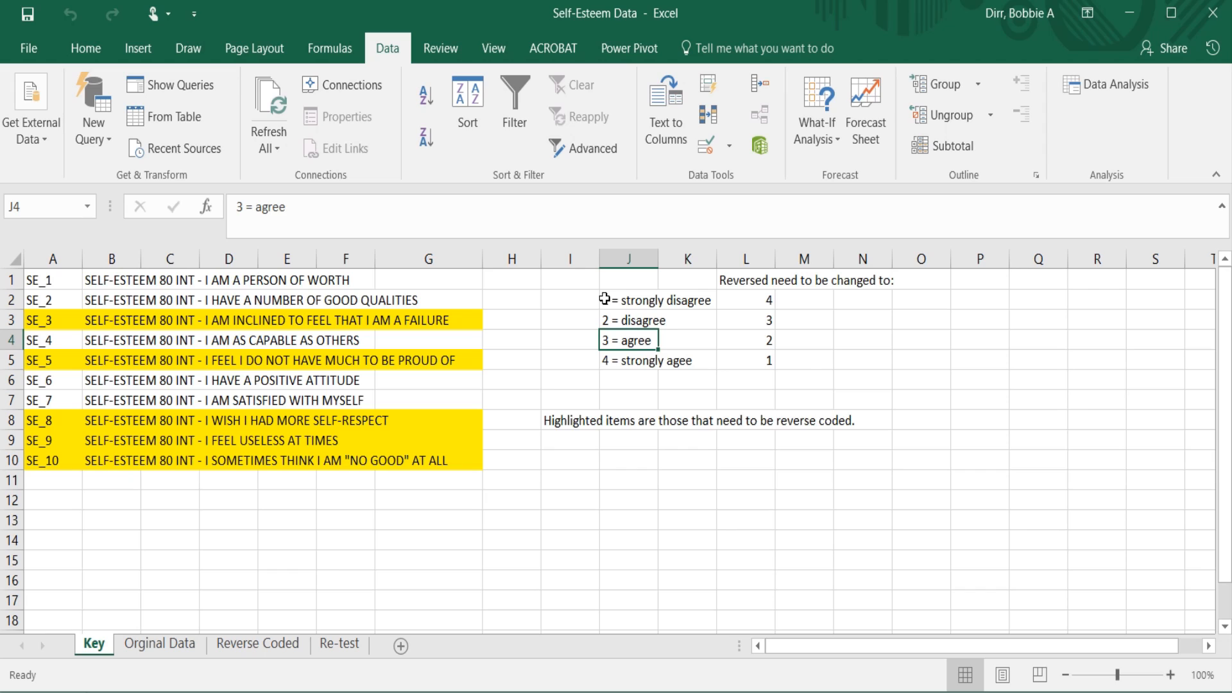
key("Down")
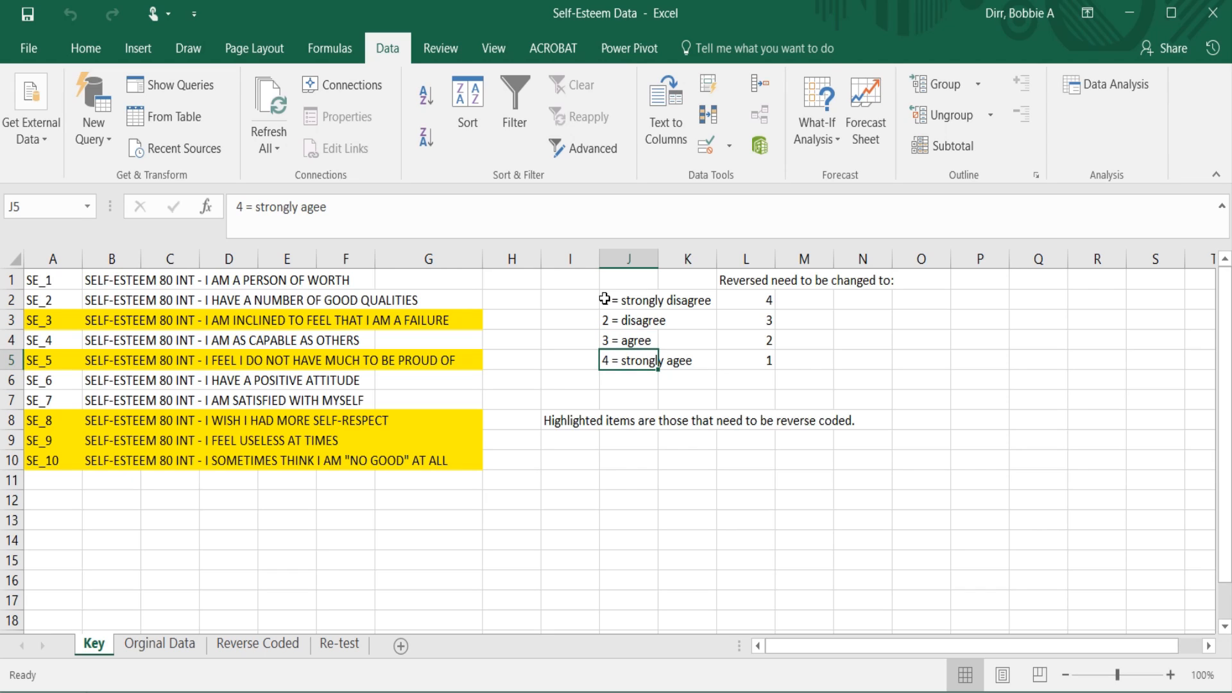
key("Left")
key("Up")
key("Up")
key("Up")
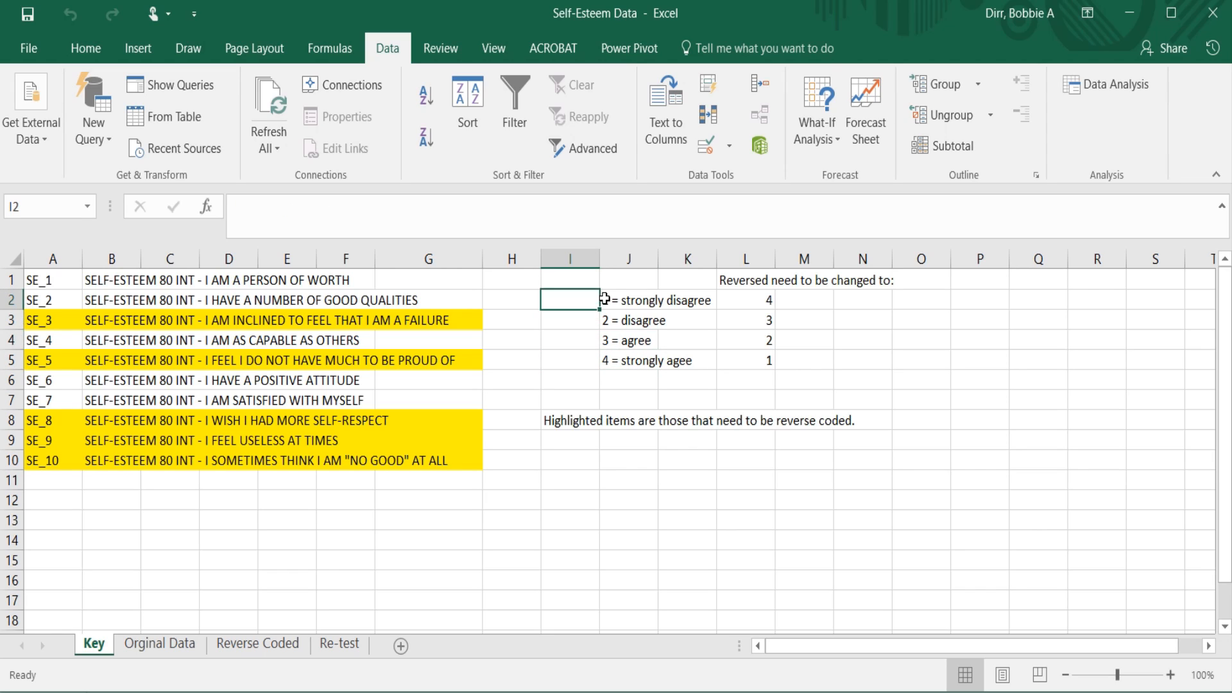
key("Right")
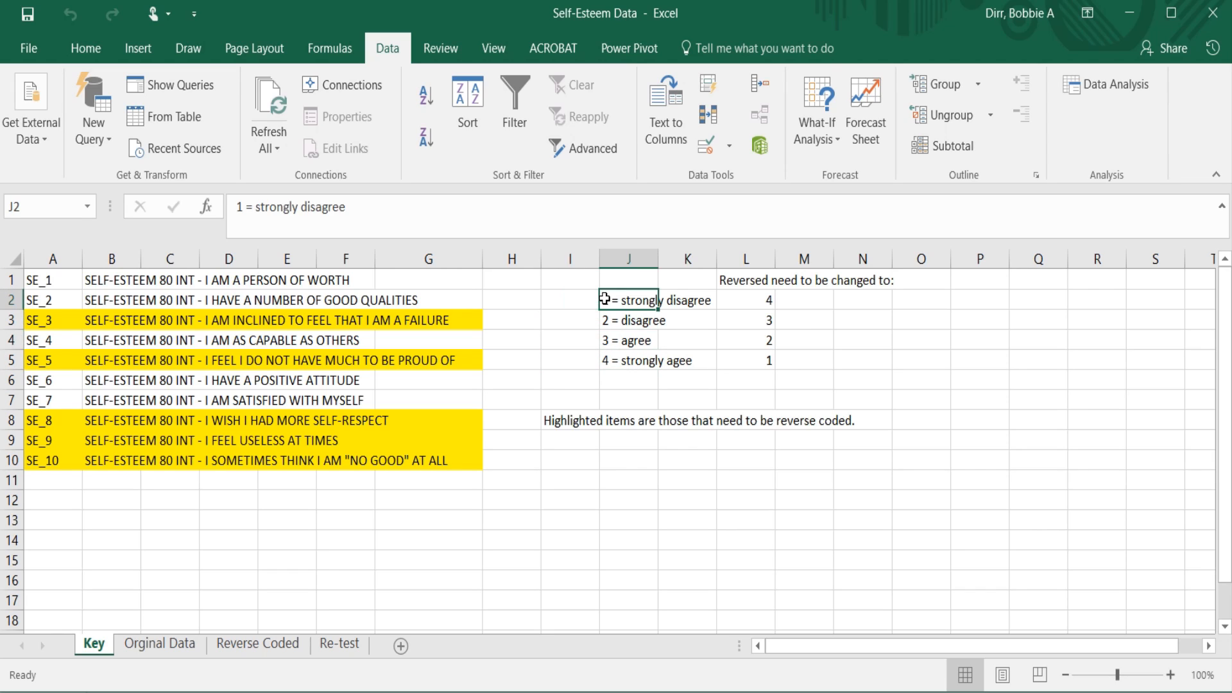
- Compare the positively worded SE_1 statement with the highlighted negatively worded SE_3 statement
left_click(296, 280)
left_click(219, 276)
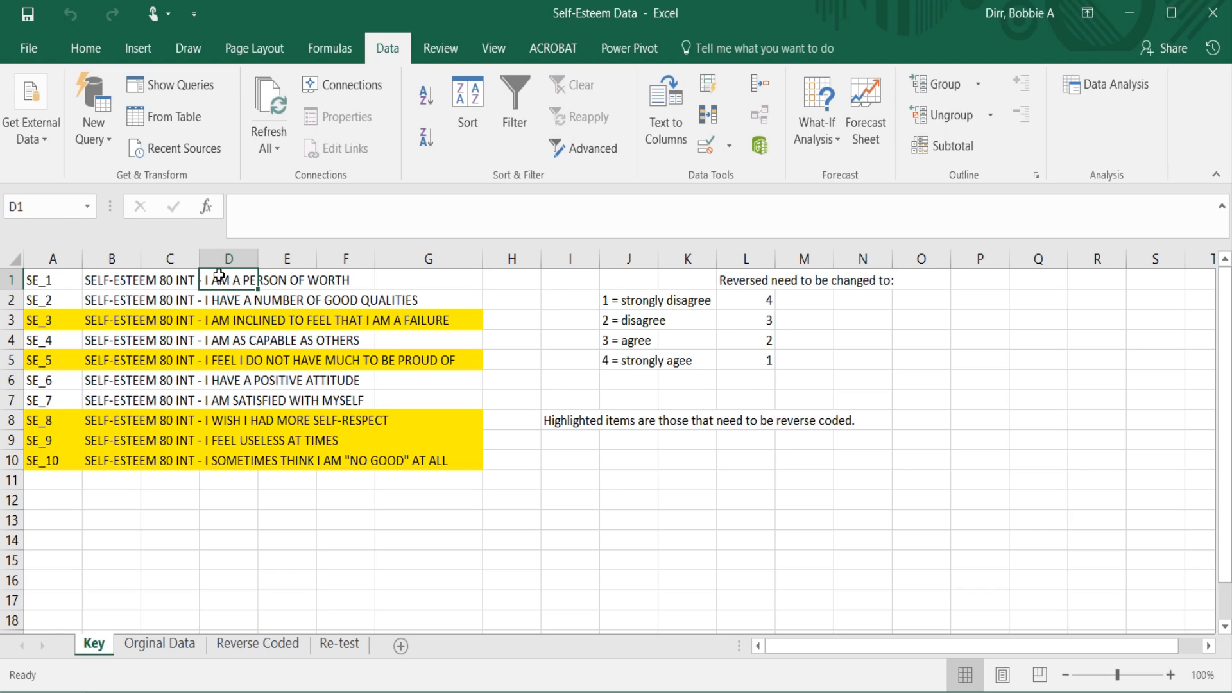
left_click(40, 277)
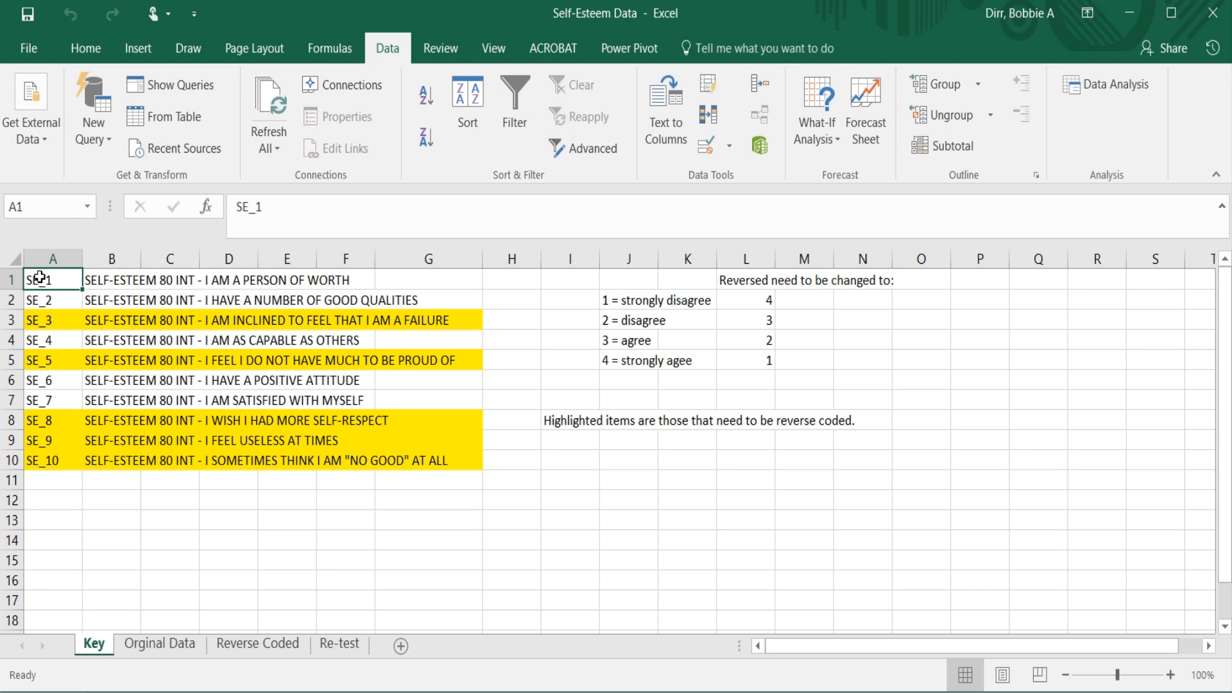
left_click(86, 276)
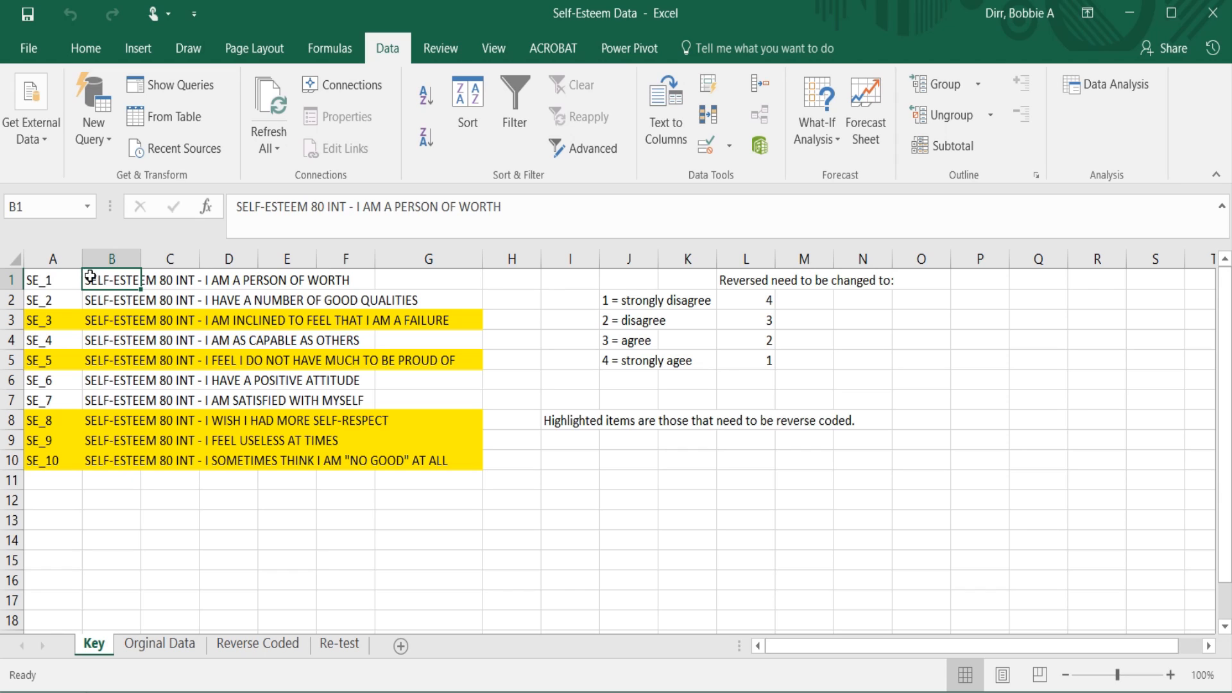
left_click(101, 314)
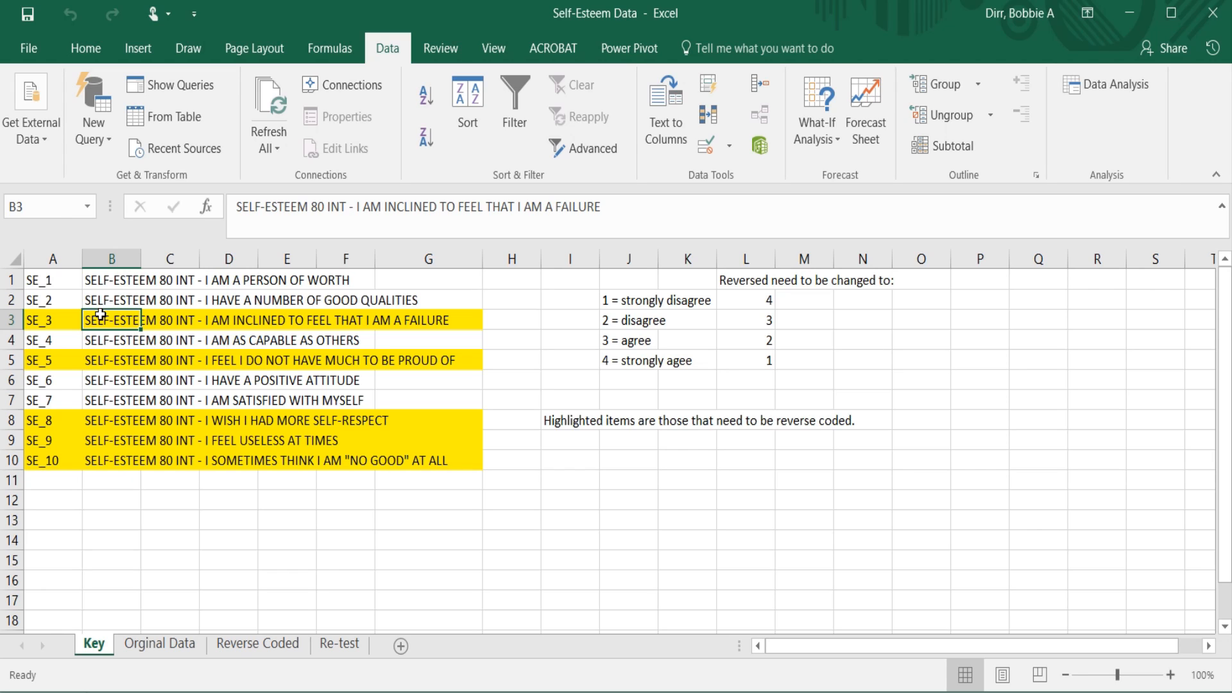
- Examine the reversed values in L2:L5 of the Key sheet against the original response scale
left_click(160, 644)
left_click(99, 647)
left_click_drag(753, 360, 750, 292)
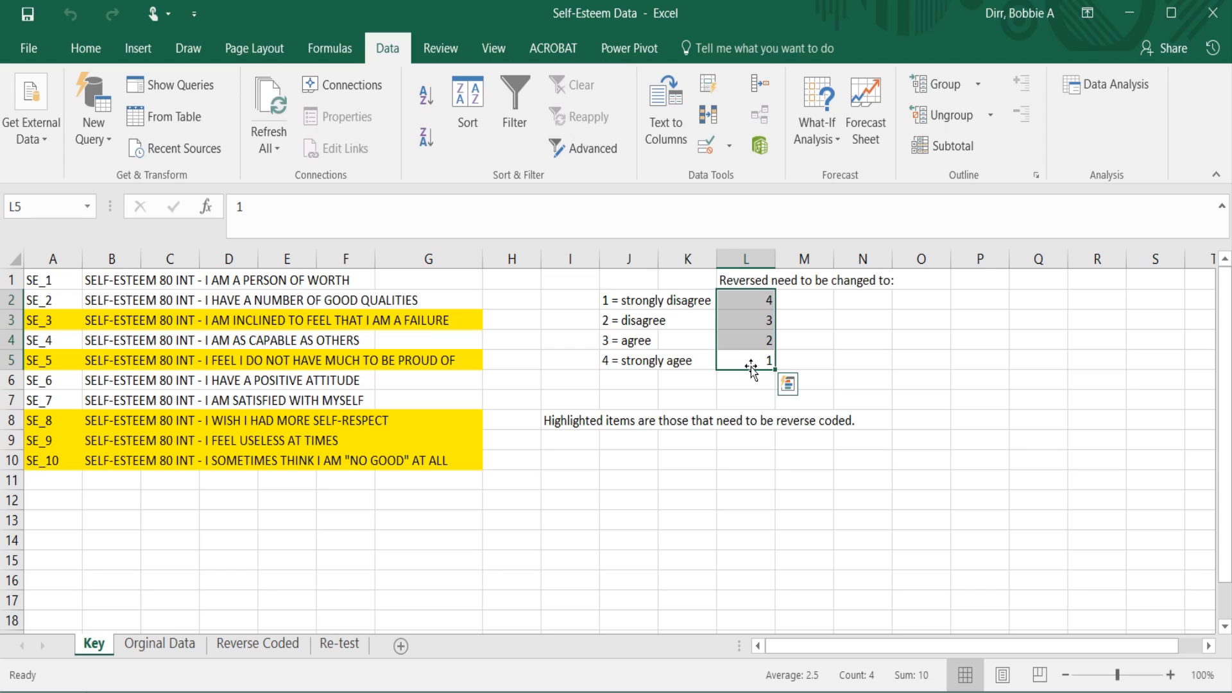
left_click(622, 365)
left_click(733, 363)
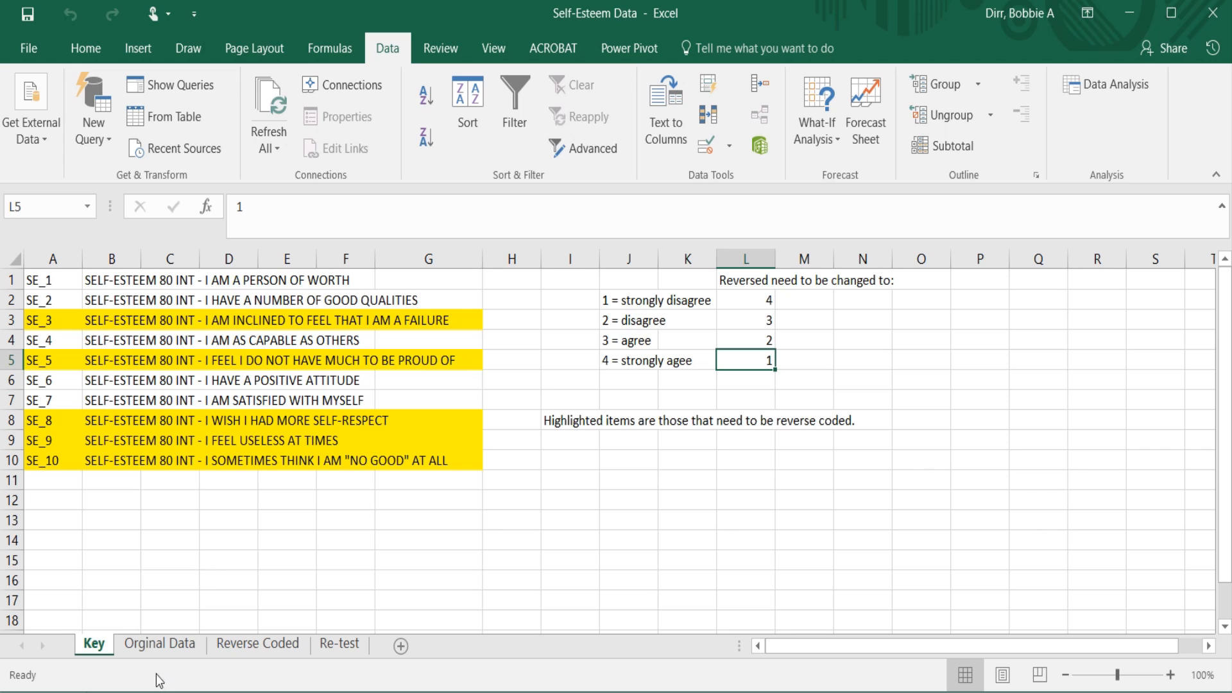
- Compare the ten item columns on the Orginal Data sheet with SE_3_R, SE_5_R, SE_8_R, SE_9_R and SE_10 on the Reverse Coded sheet
left_click(157, 653)
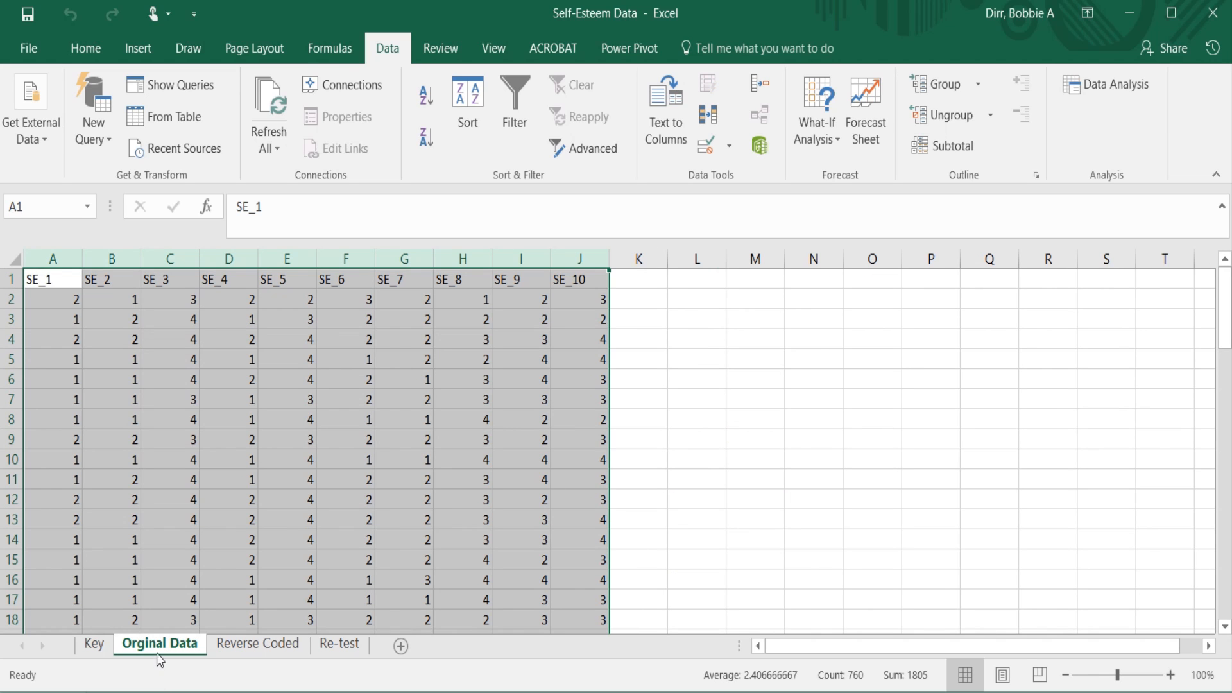
left_click_drag(49, 250, 605, 308)
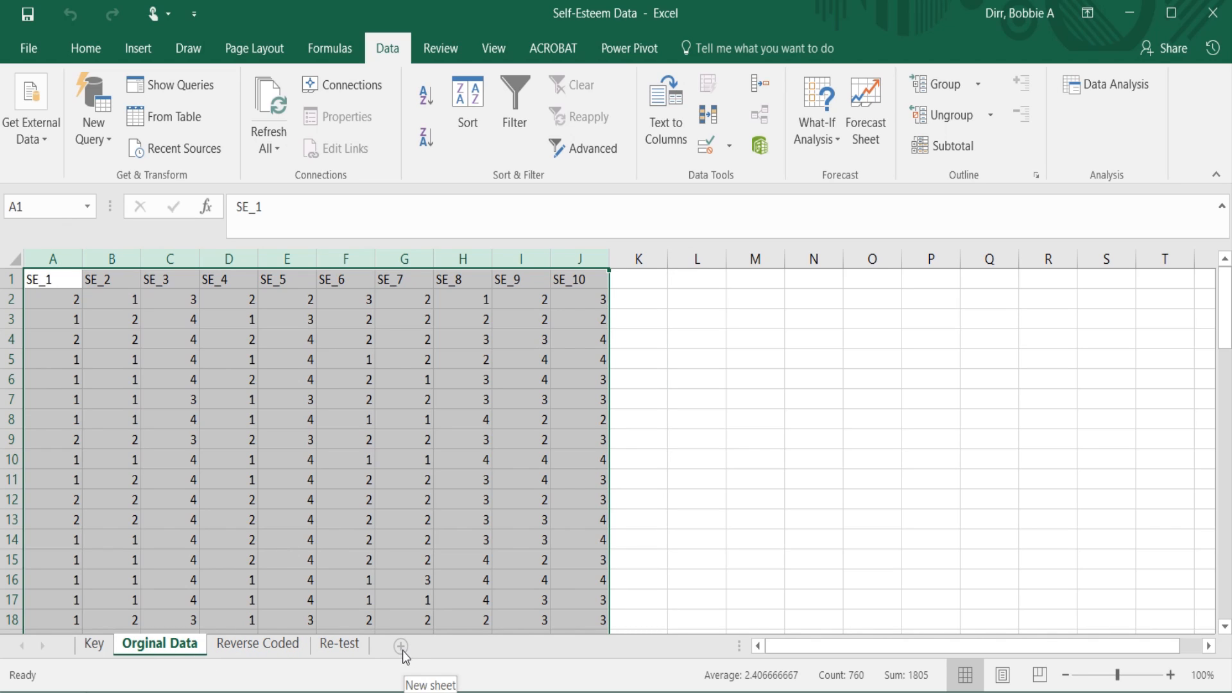
left_click(259, 644)
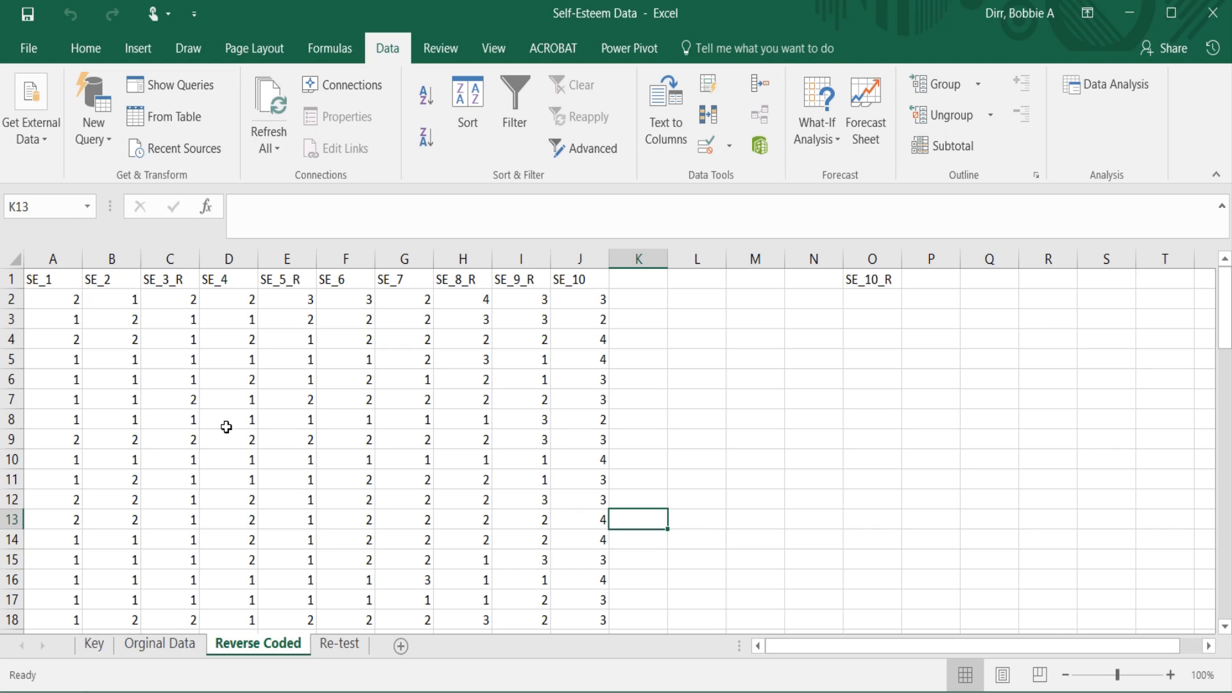
left_click_drag(38, 259, 202, 293)
left_click(174, 250)
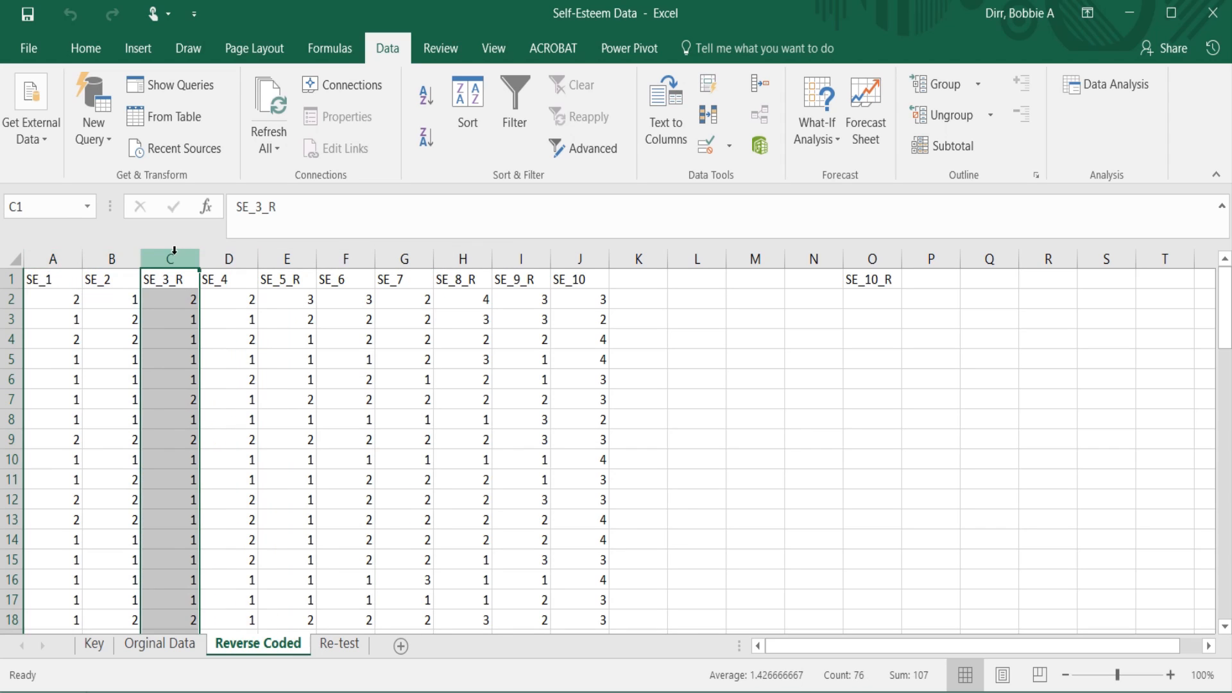
left_click(290, 258)
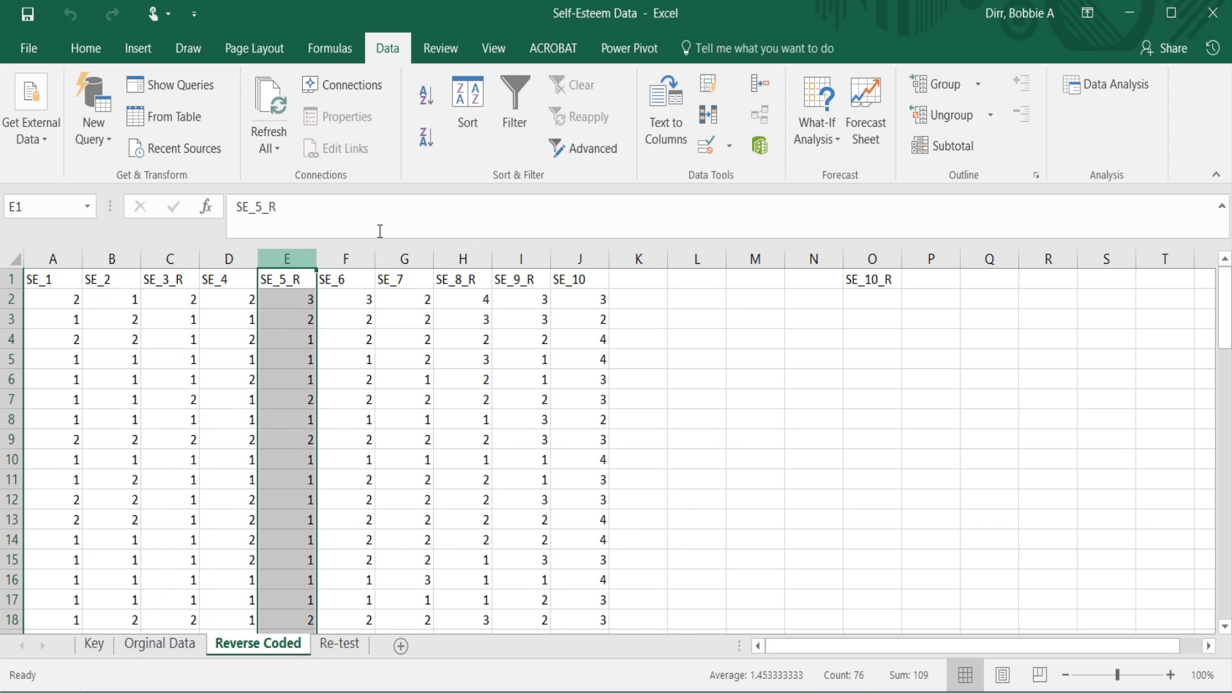
left_click(484, 256)
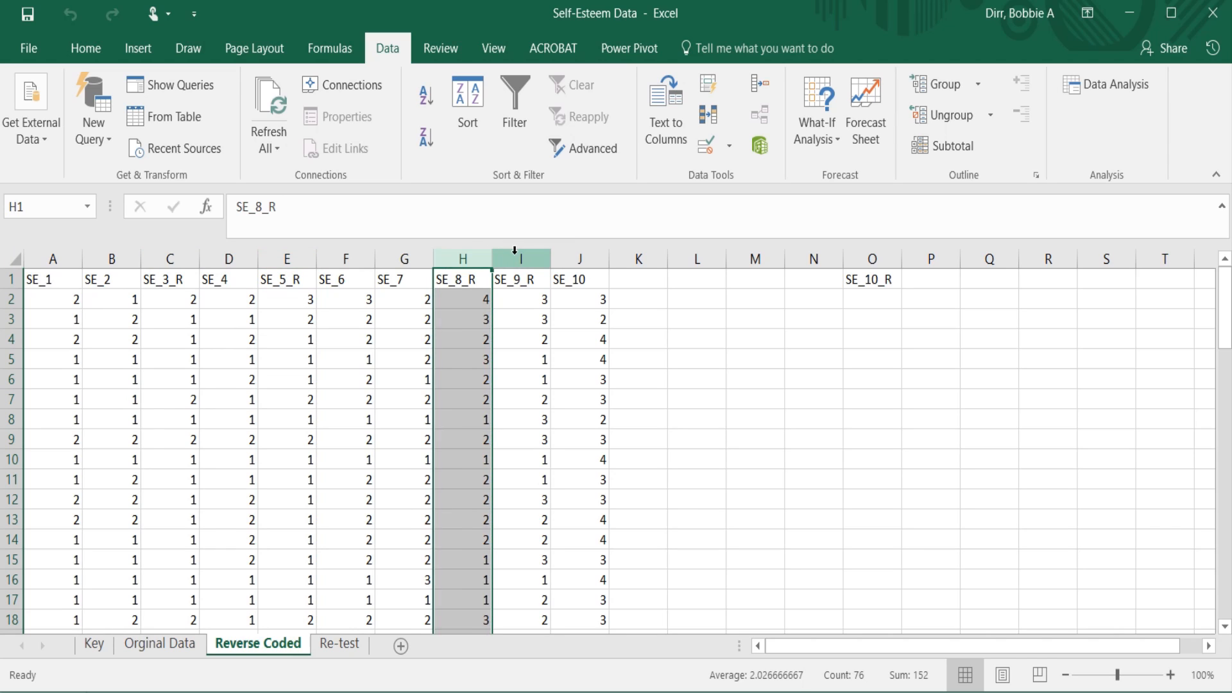
left_click(515, 251)
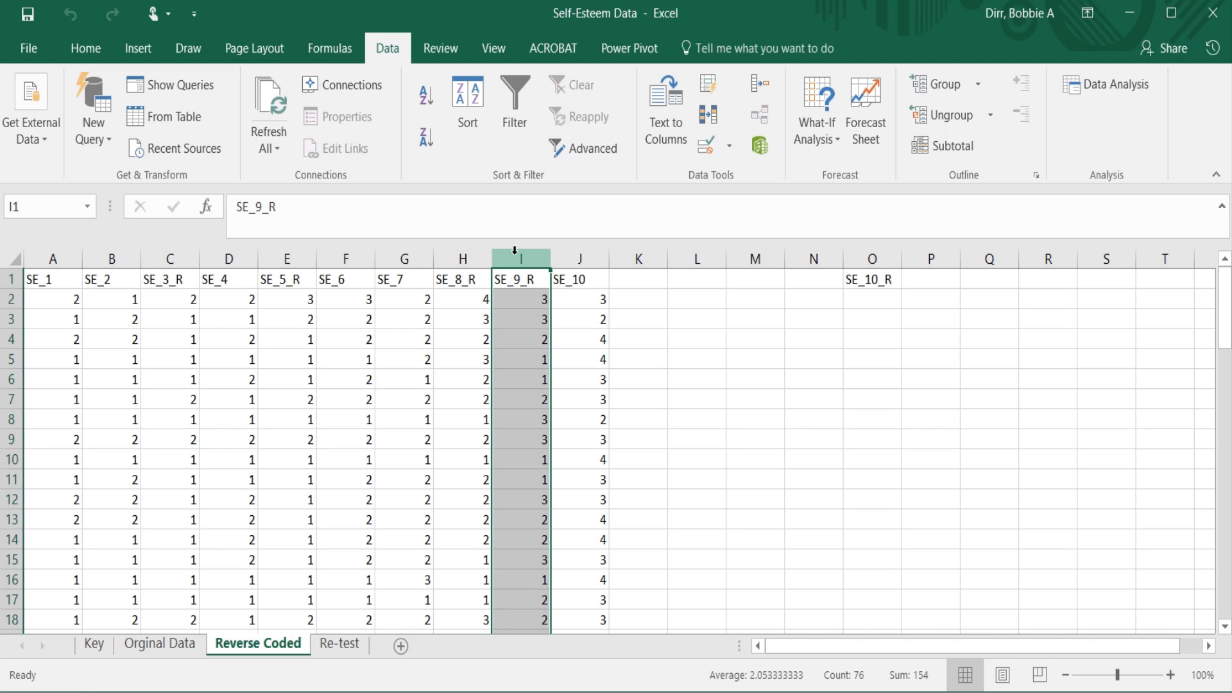
left_click(592, 258)
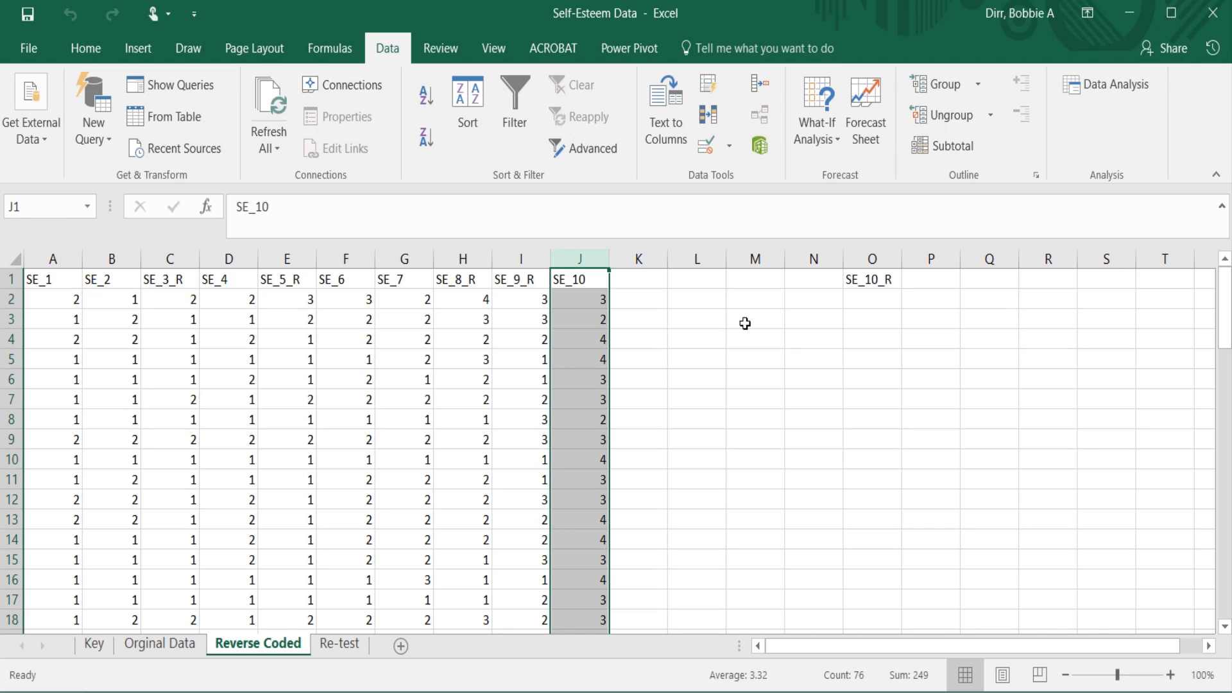
- Compare the reversed response values on the Key sheet with the SE_10_R column on the Reverse Coded sheet
left_click(780, 339)
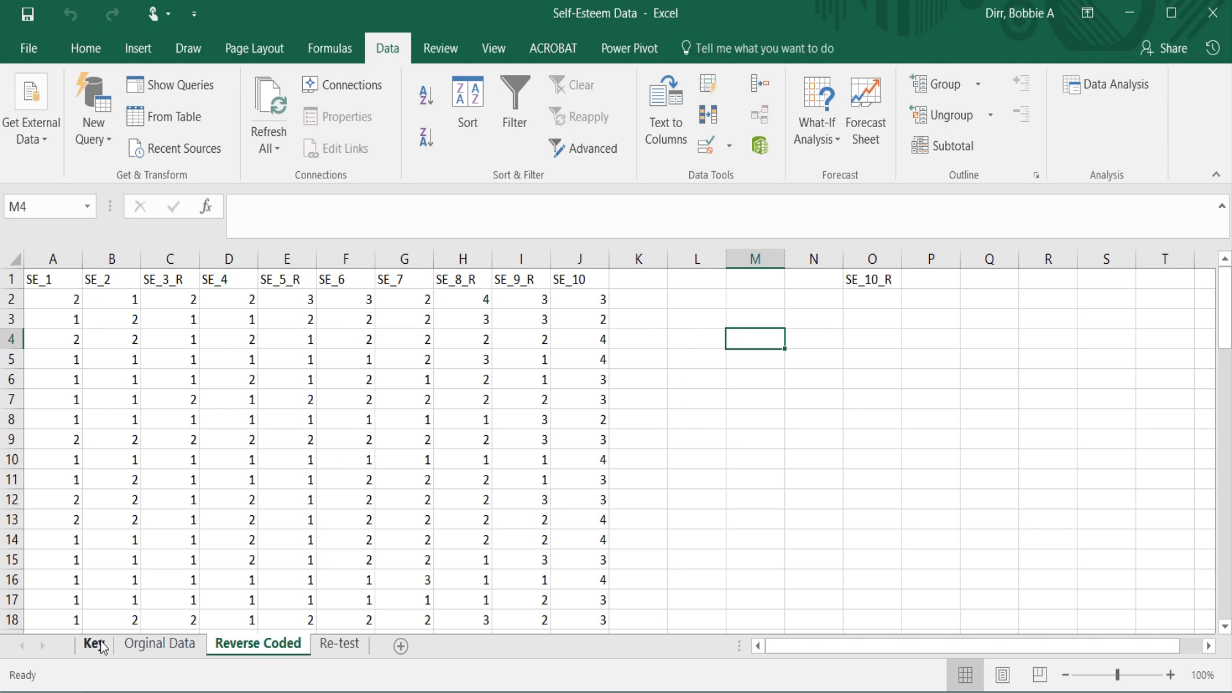
left_click(100, 642)
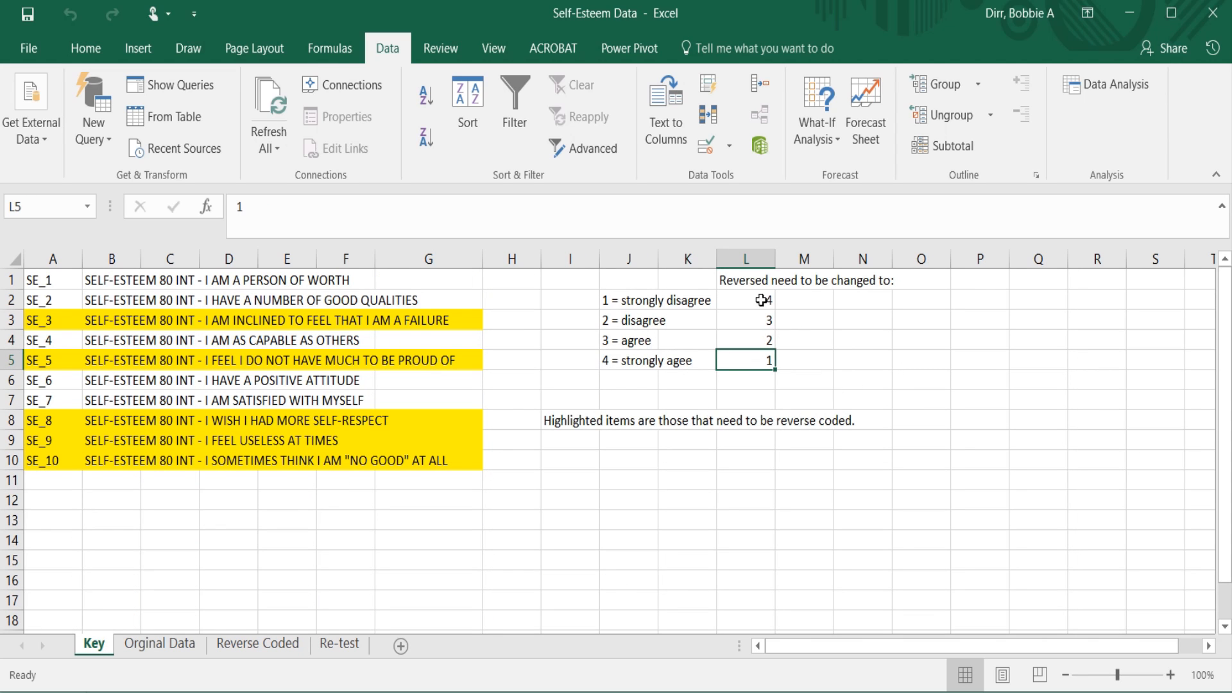
left_click(247, 649)
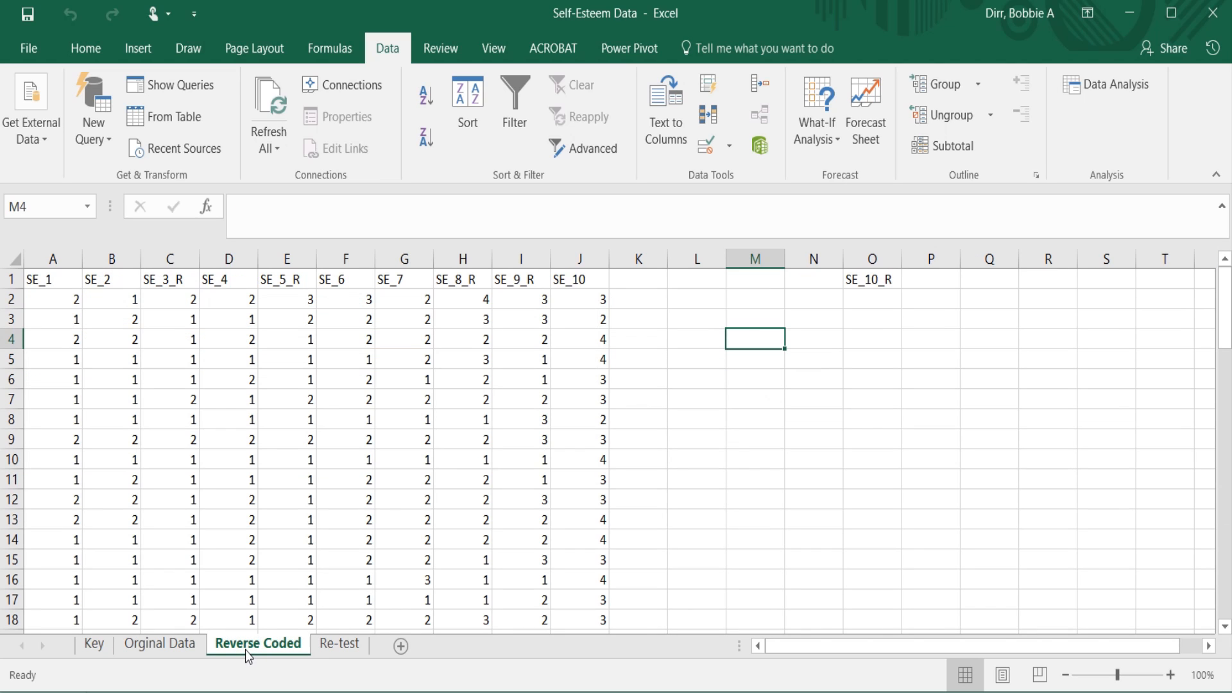
left_click(870, 304)
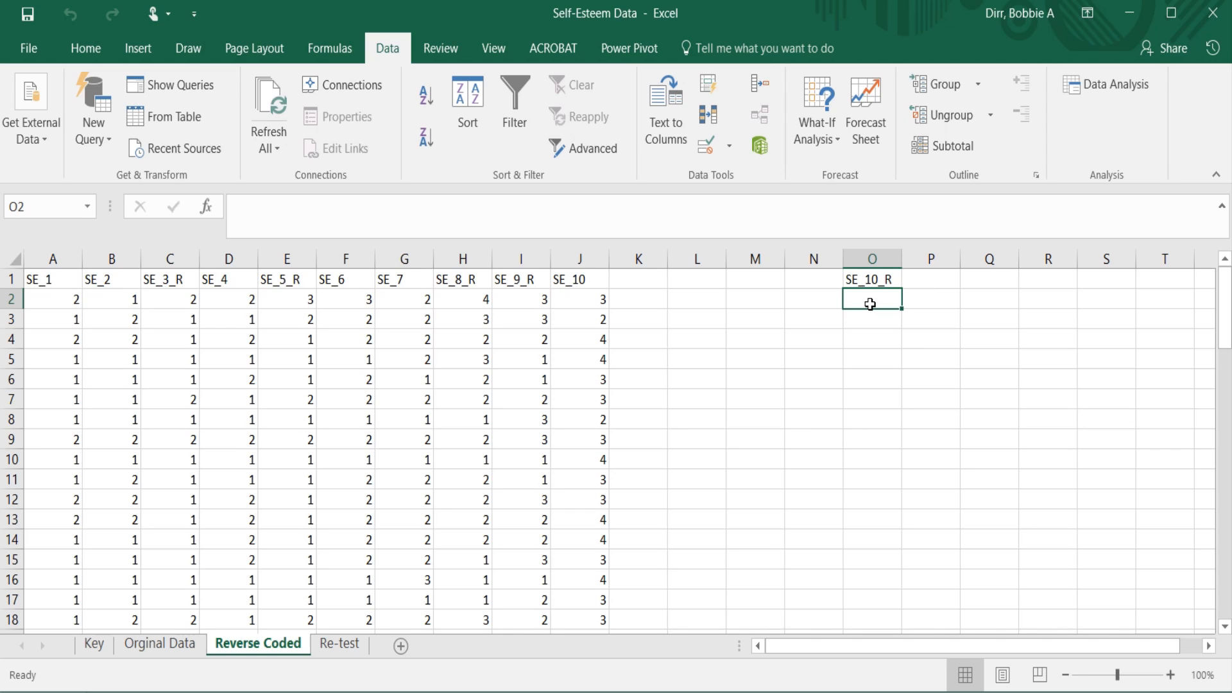
- Examine on the Key sheet how the strongly disagree and disagree responses in J2:J3 map to the reversed values in L2:L3
left_click(94, 652)
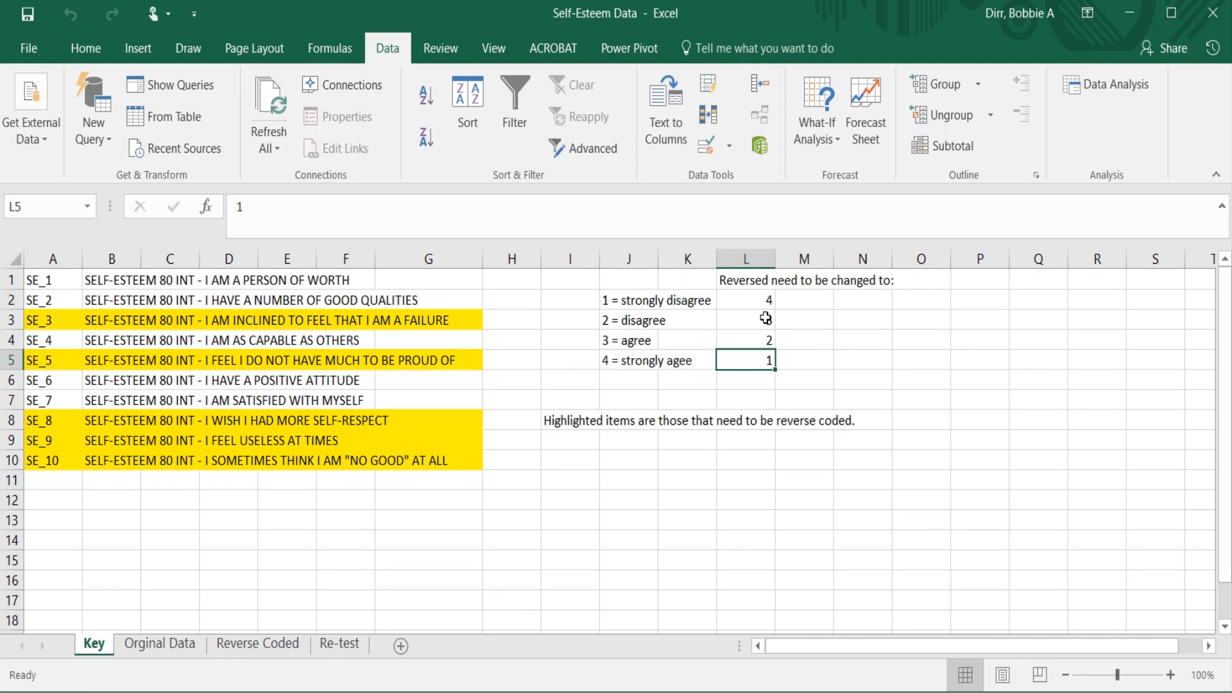
left_click(606, 301)
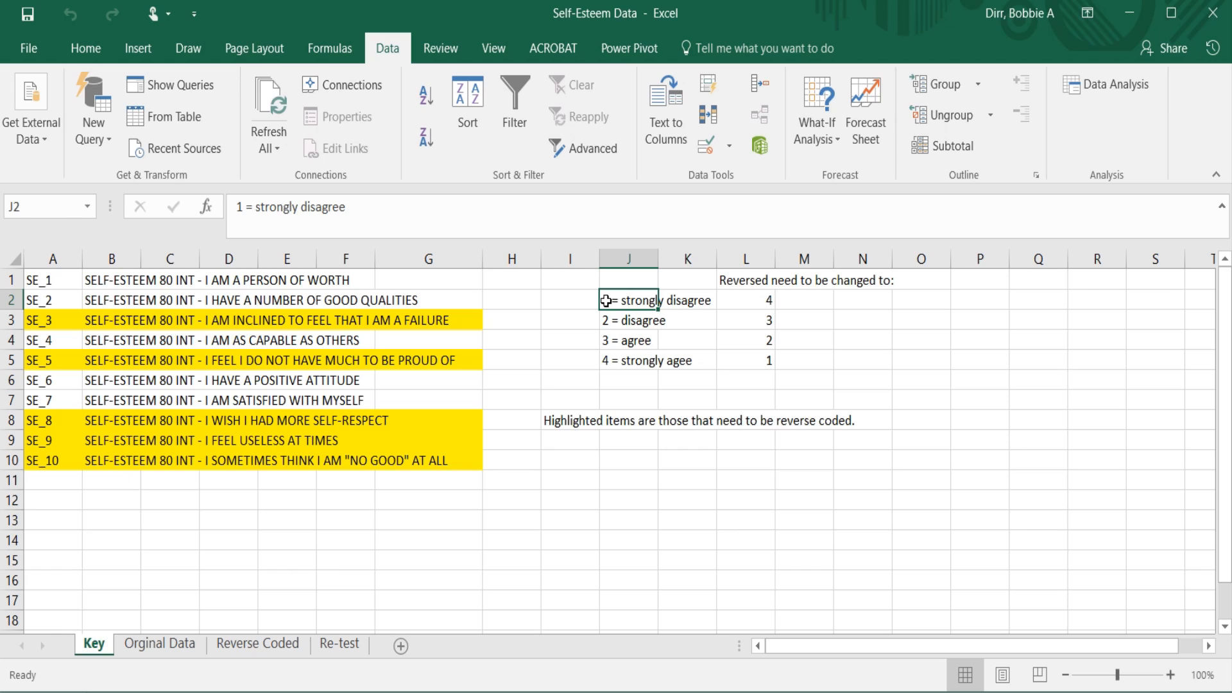
key("Right")
key("Right")
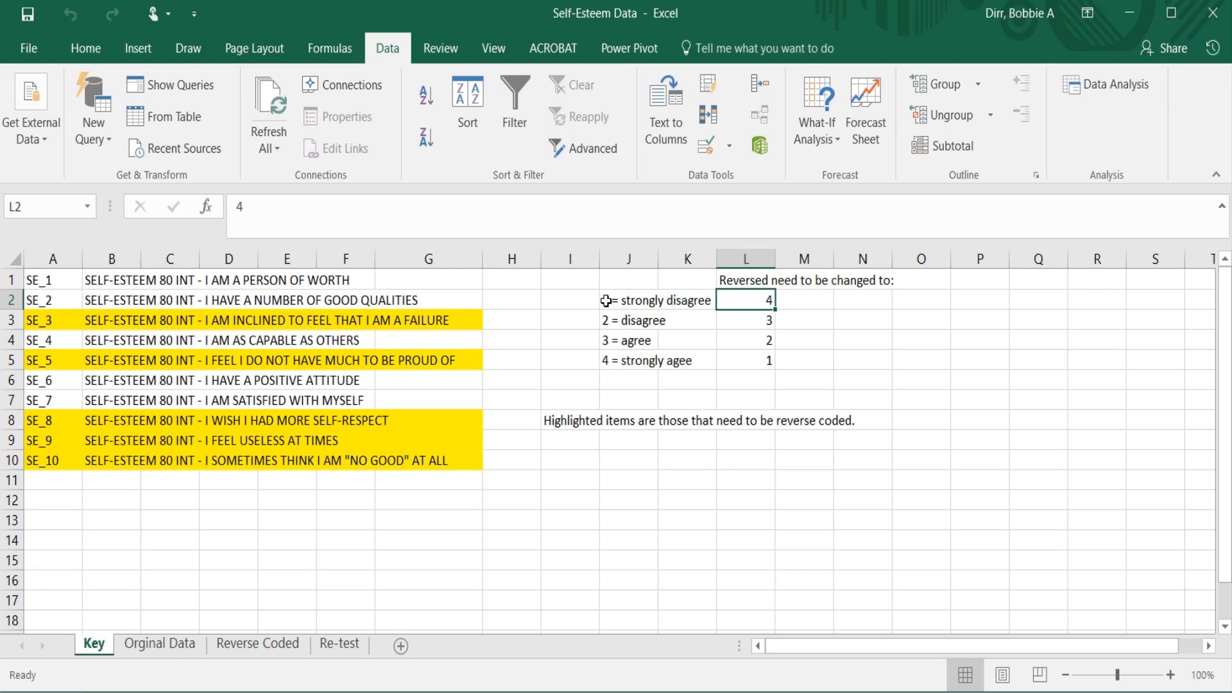
key("Right")
key("Left")
key("Left")
key("Left")
key("Right")
key("Right")
key("Down")
key("Left")
key("Left")
key("Left")
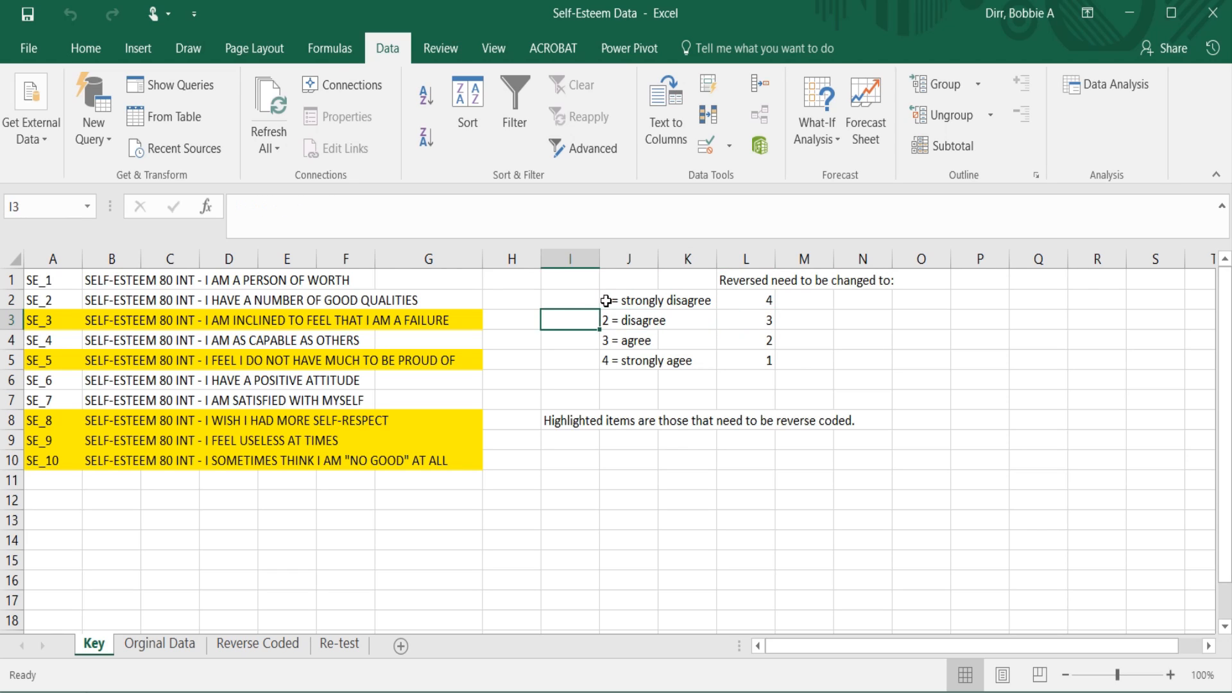
key("Right")
key("Right")
key("Right")
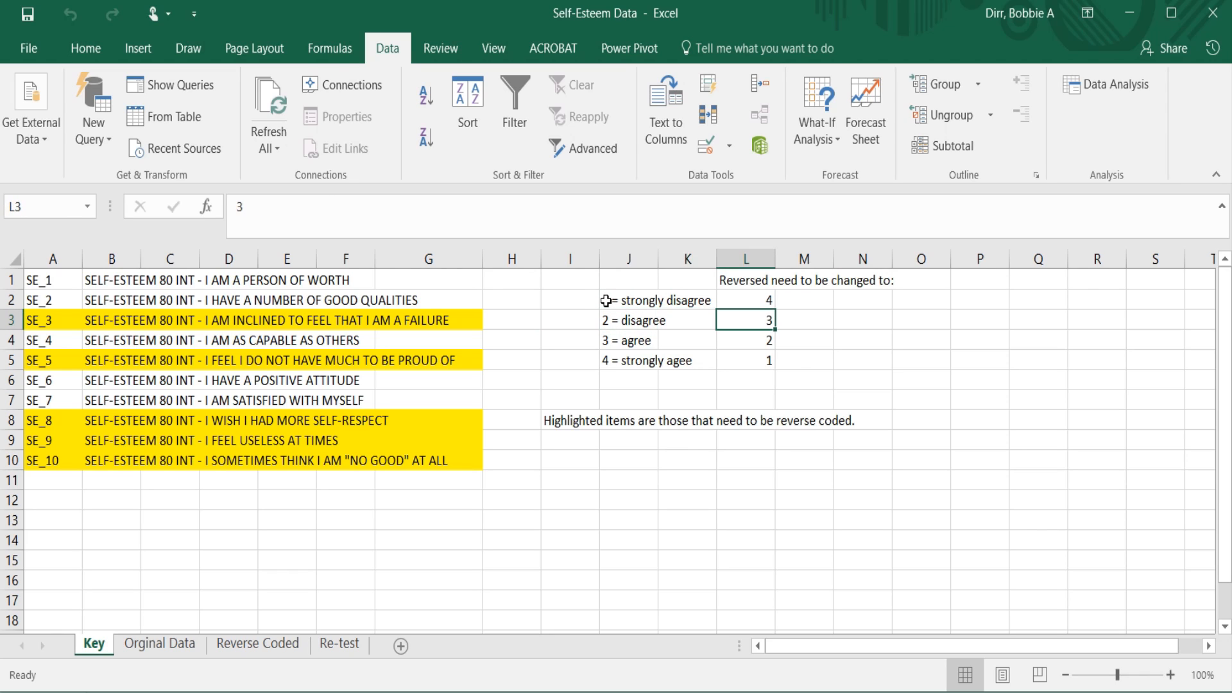
- Examine how the agree and strongly agree responses in J4:J5 map to the reversed values in L4:L5
key("Down")
key("Left")
key("Left")
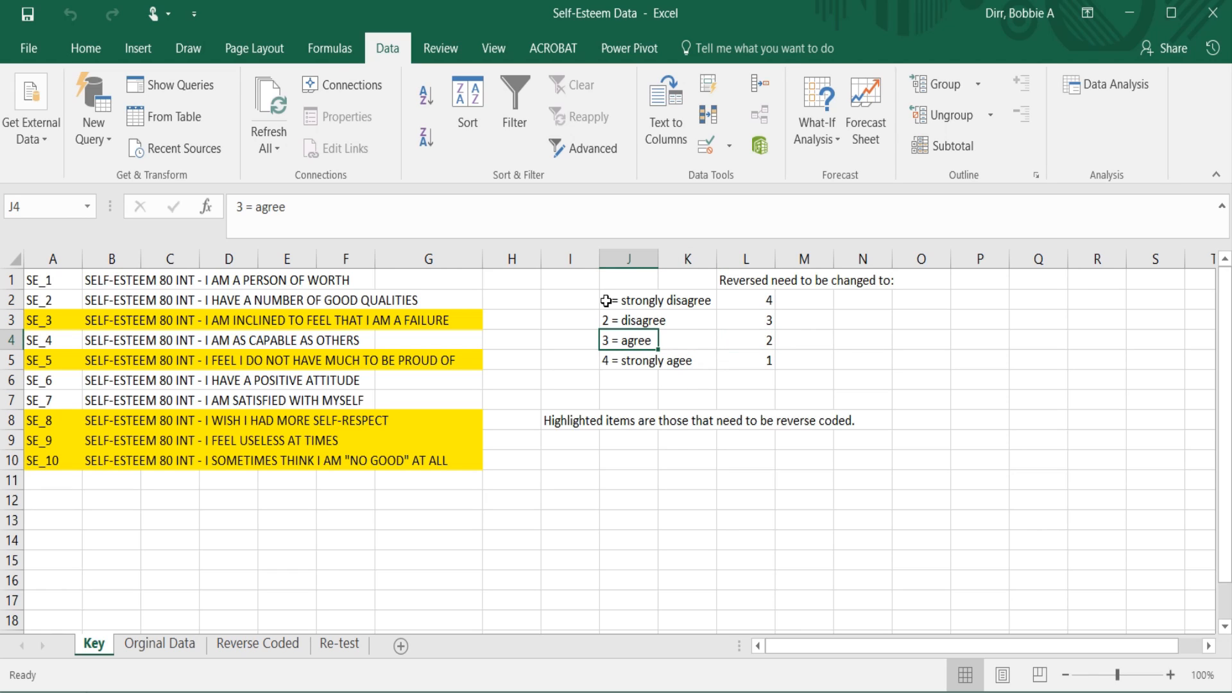
key("Right")
key("Right")
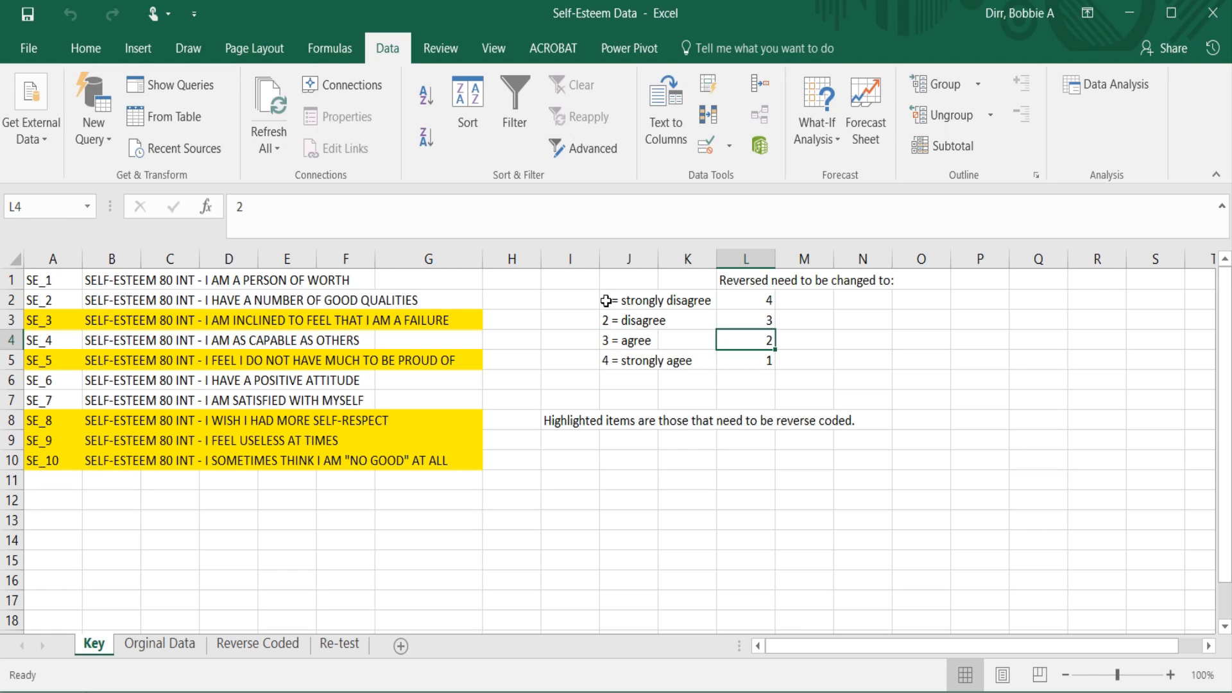
key("Down")
key("Left")
key("Left")
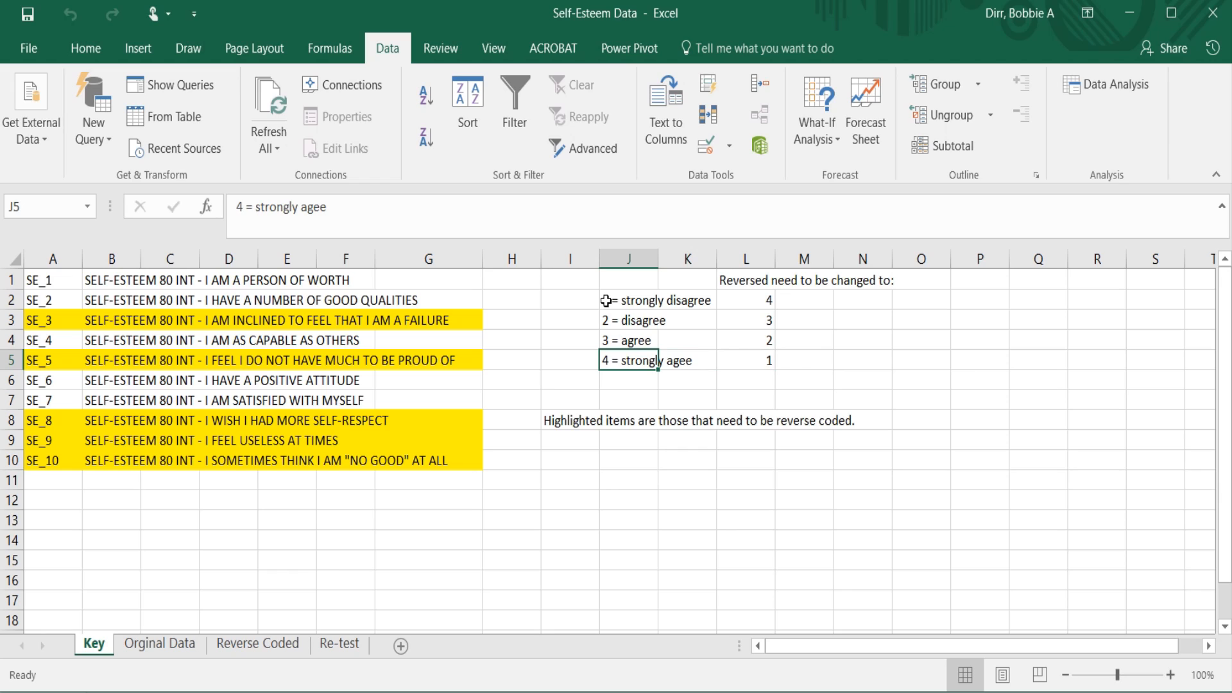
key("Right")
key("Right")
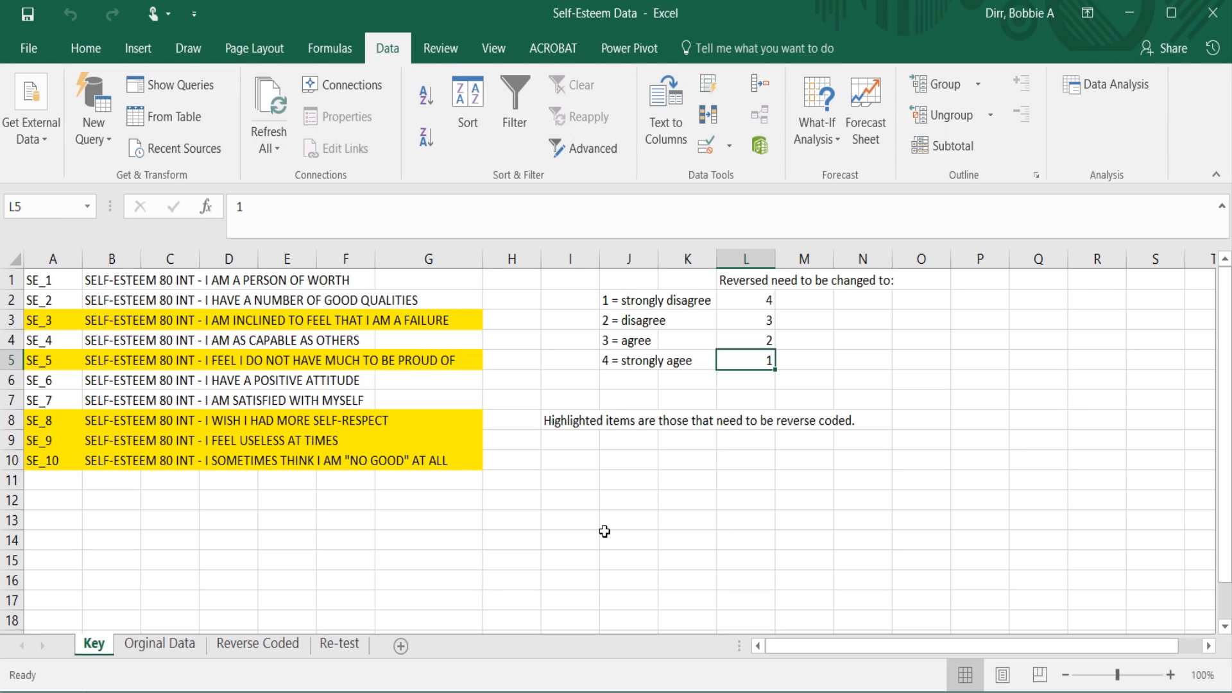
- Enter the reverse-coding formula =5-J2 in cell O2 under SE_10_R on the Reverse Coded sheet
left_click(270, 646)
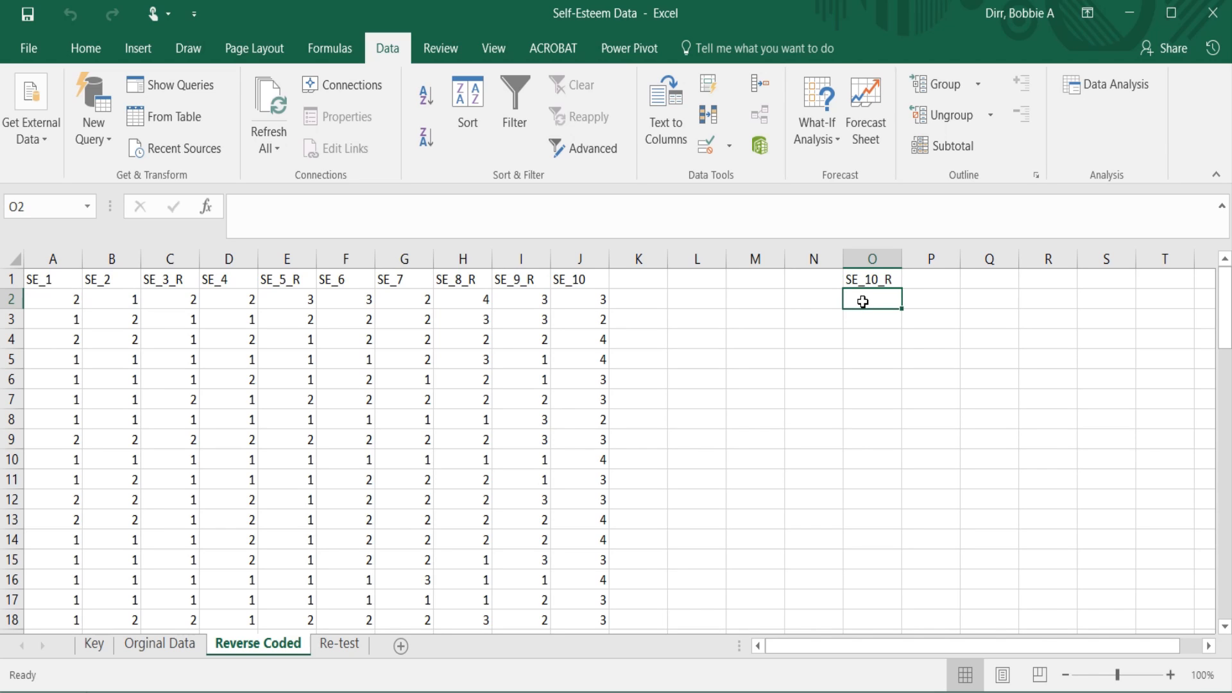
type("=5")
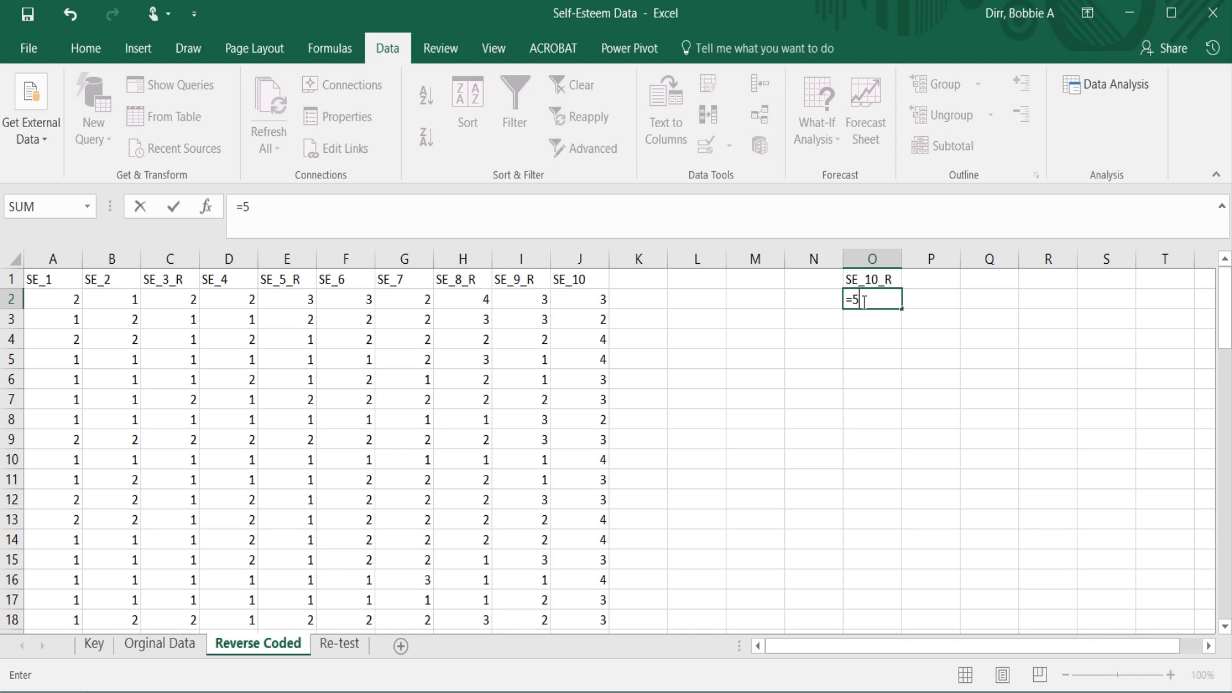
type("-")
left_click(586, 302)
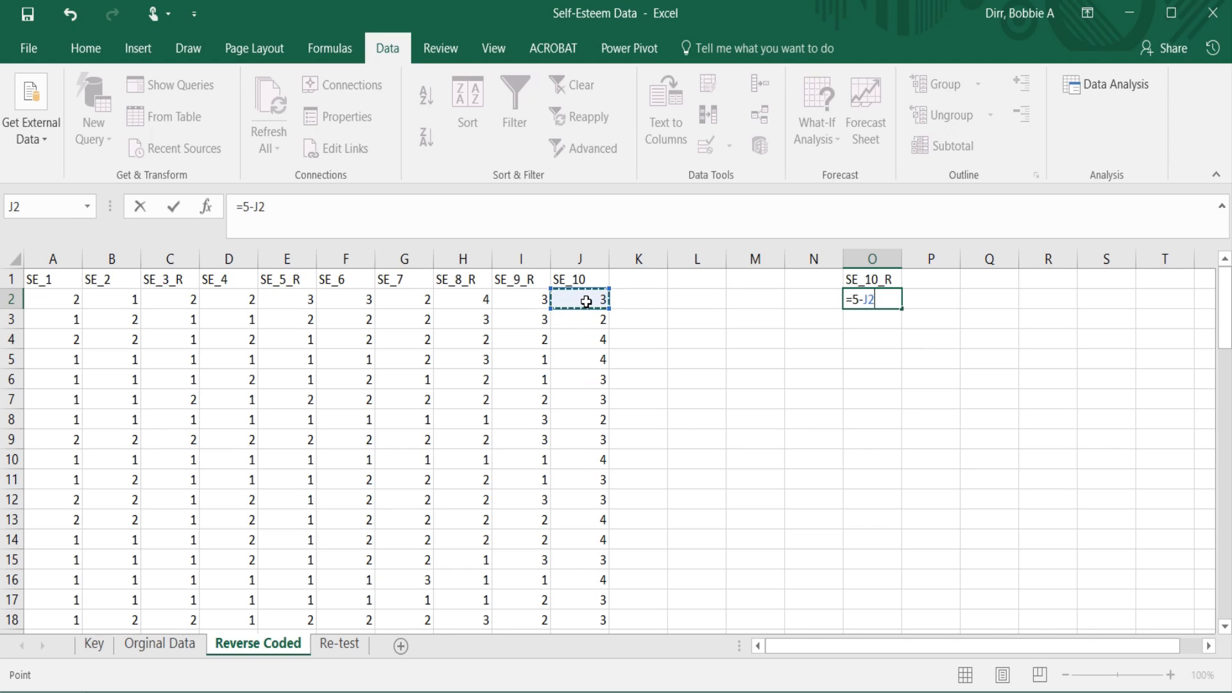
key("Return")
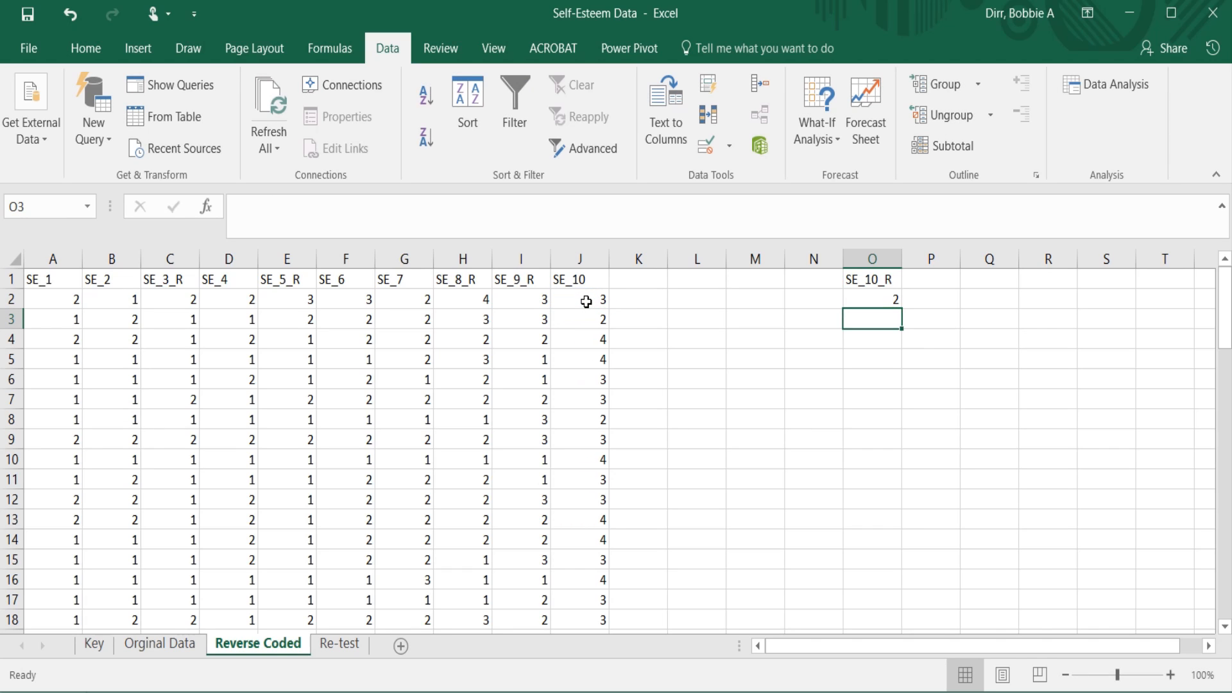
- Check the reverse-coded formula in O2 against the original SE_10 response in J2
left_click(862, 299)
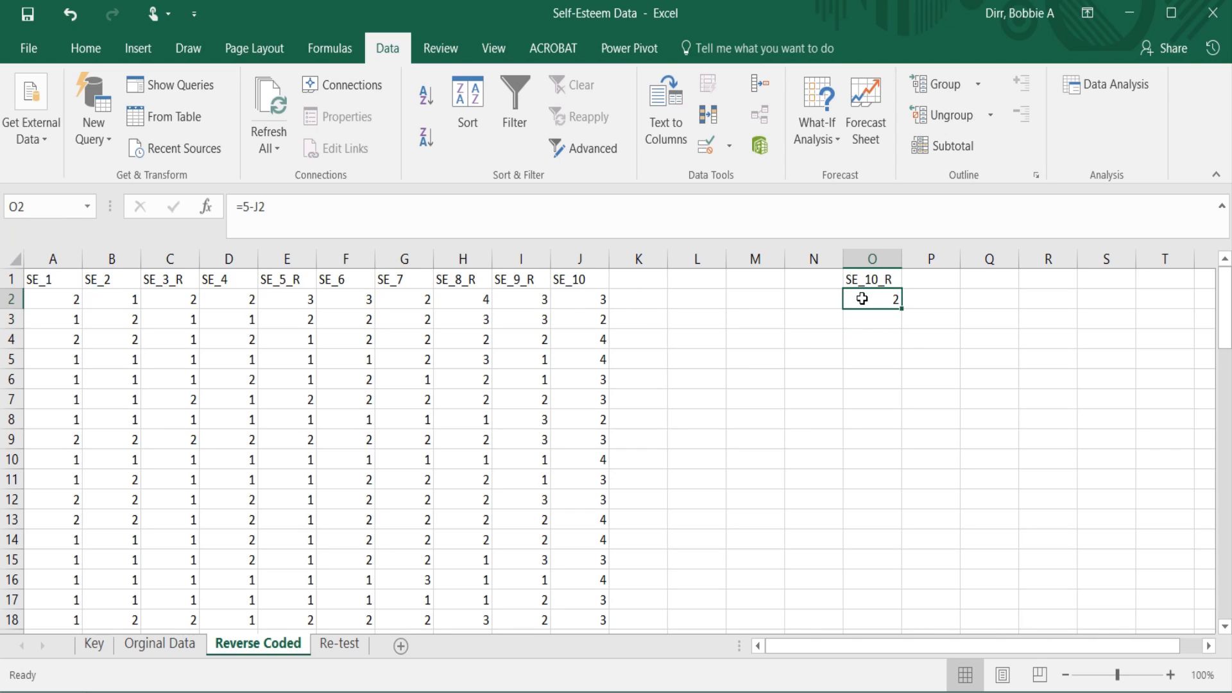
left_click(579, 298)
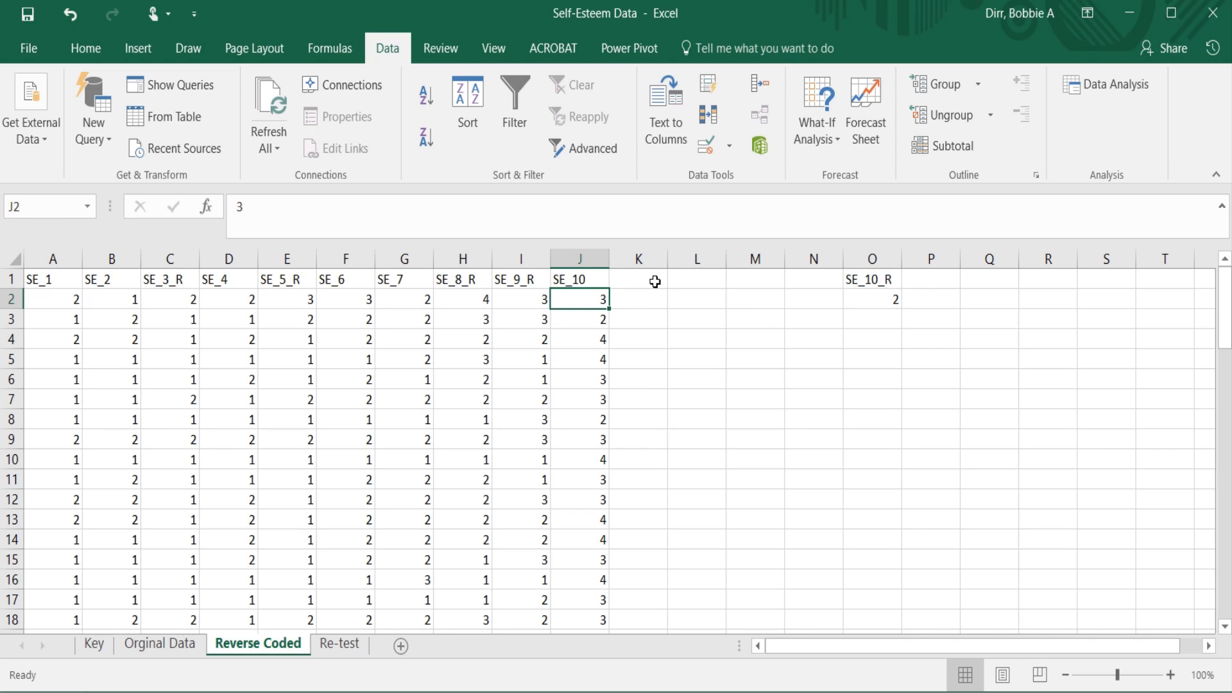
left_click(874, 302)
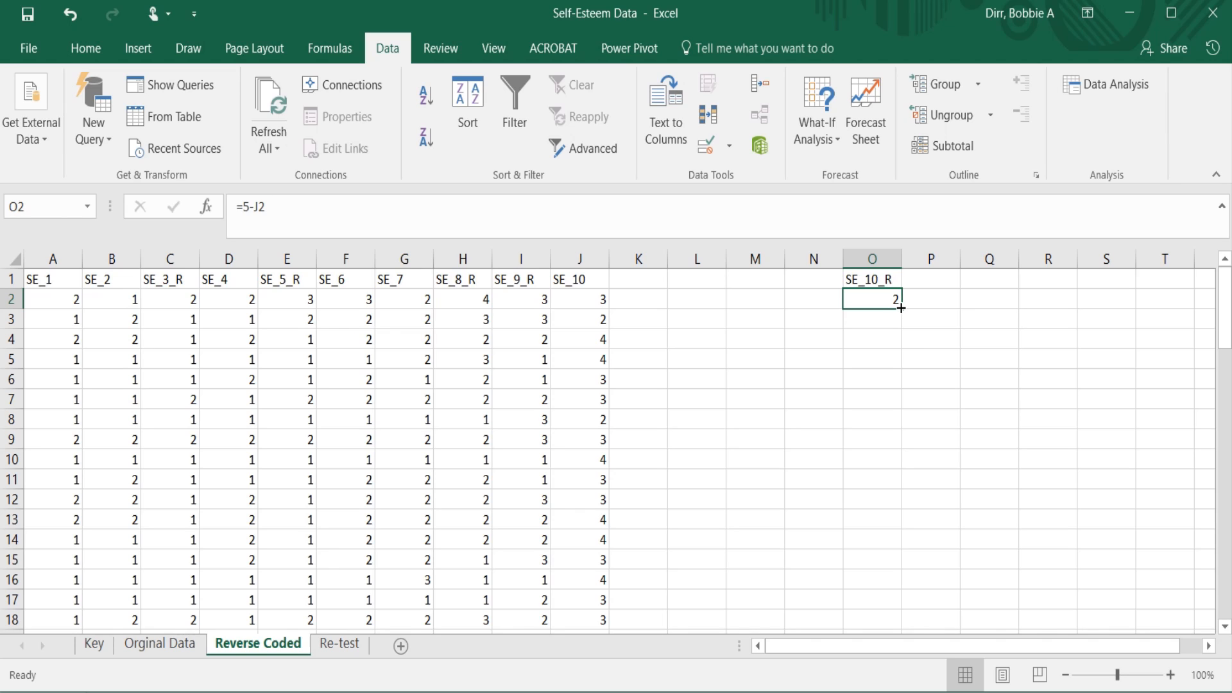
- Copy the O2 formula down to O3 and compare it with the original SE_10 response in J3
left_click_drag(901, 308, 903, 331)
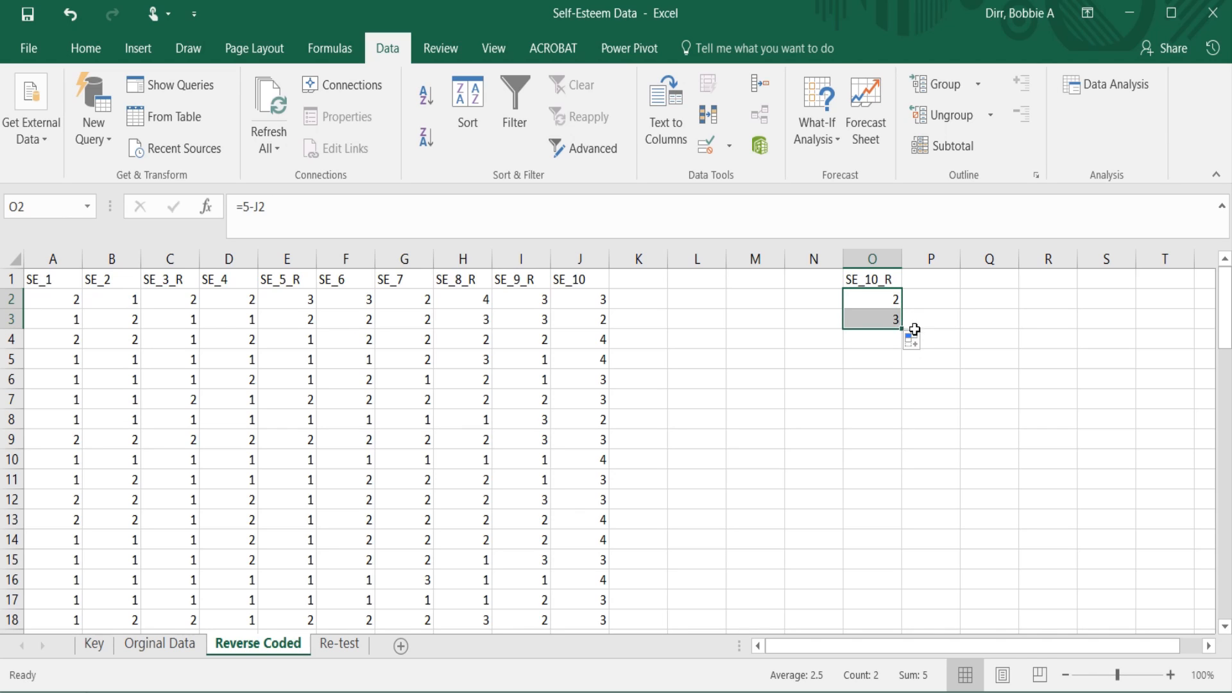
left_click(877, 322)
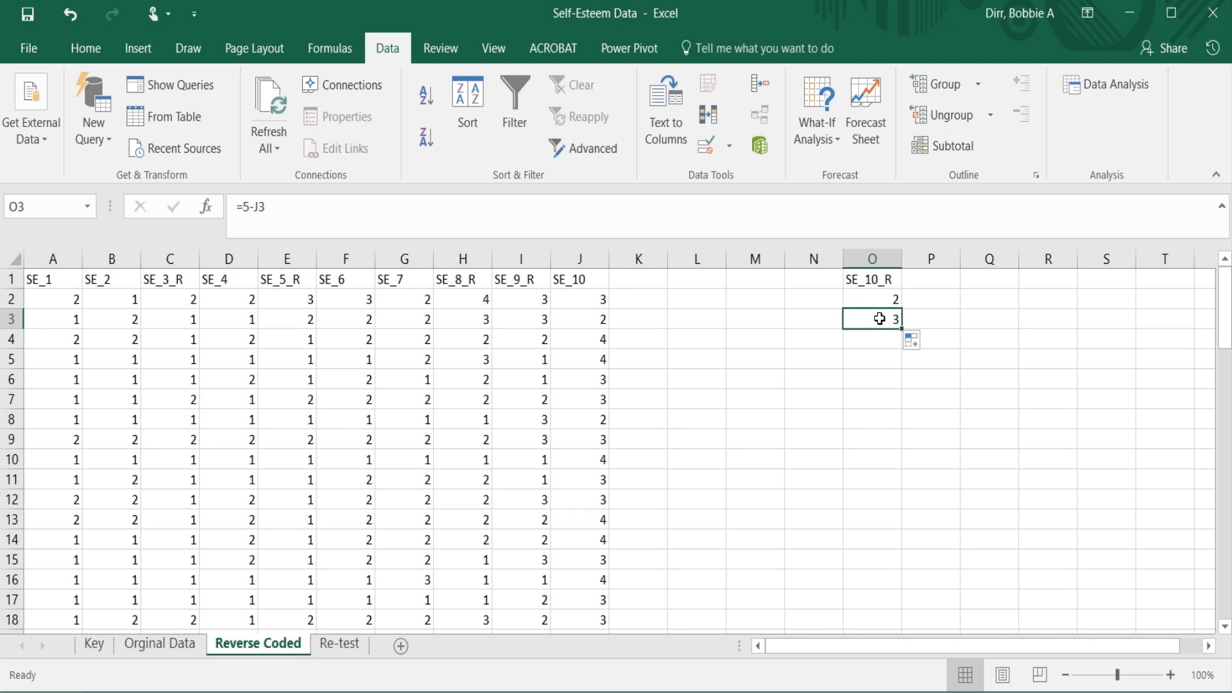
left_click(596, 322)
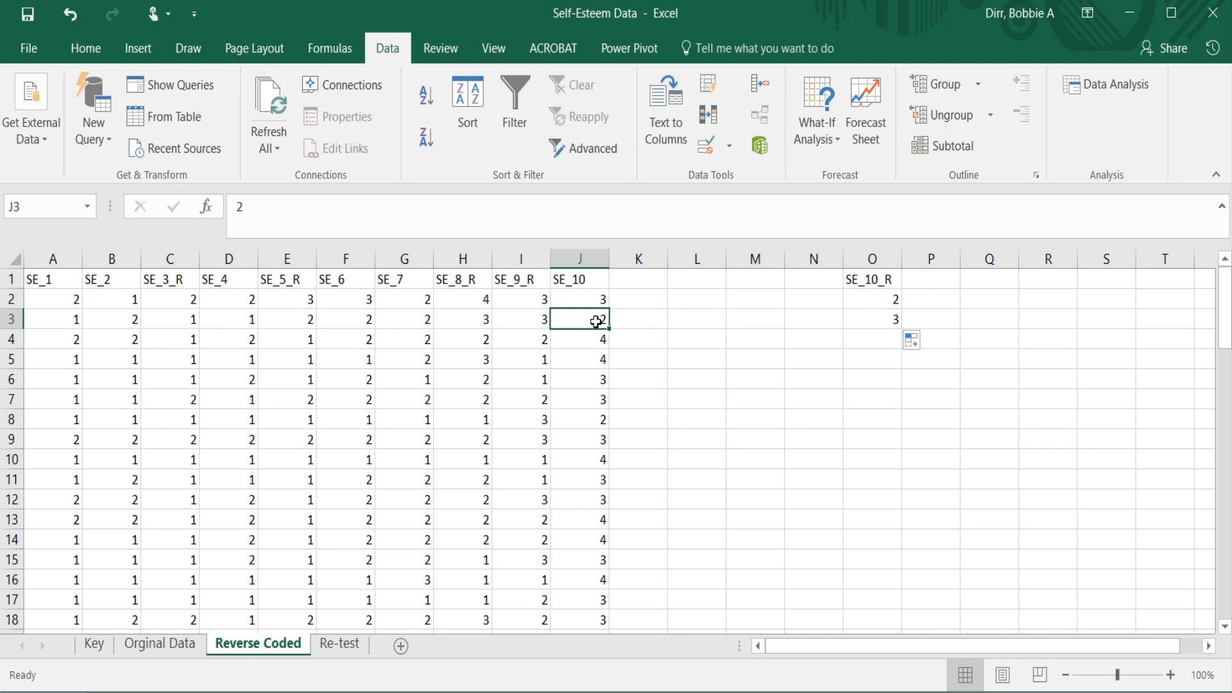
left_click(894, 319)
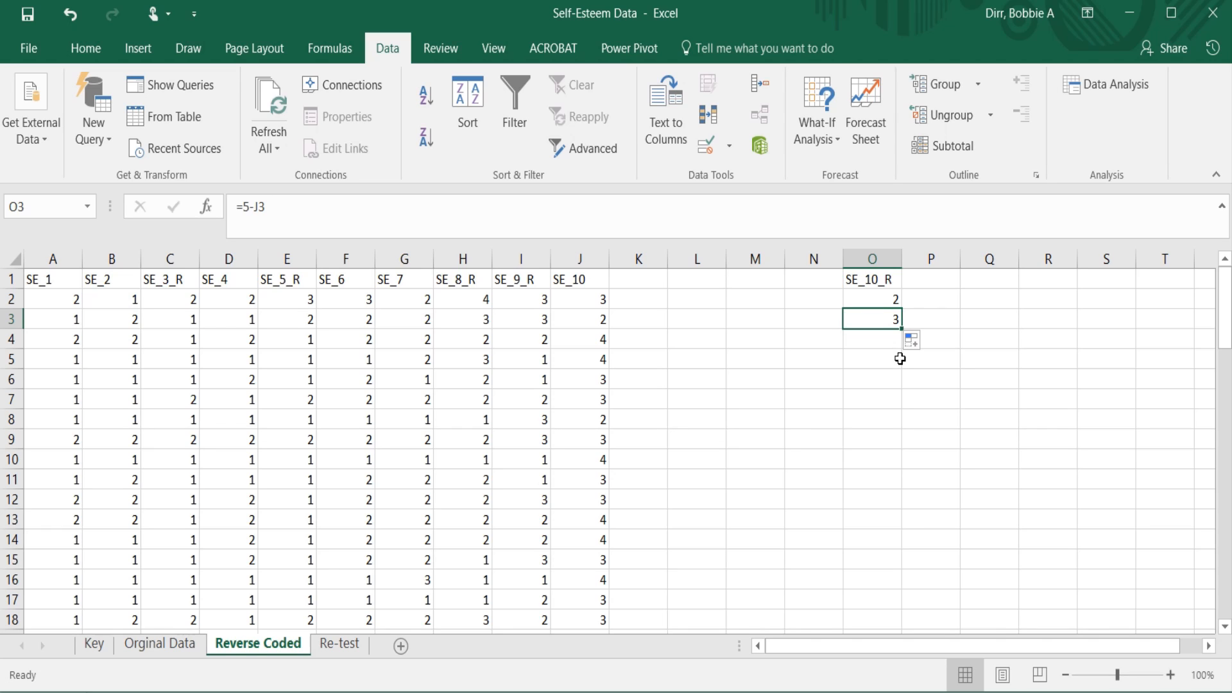
- Extend the reverse-coding formula from O3 down to O13, and clear cells O3:O13
left_click_drag(902, 329, 905, 528)
left_click(943, 499)
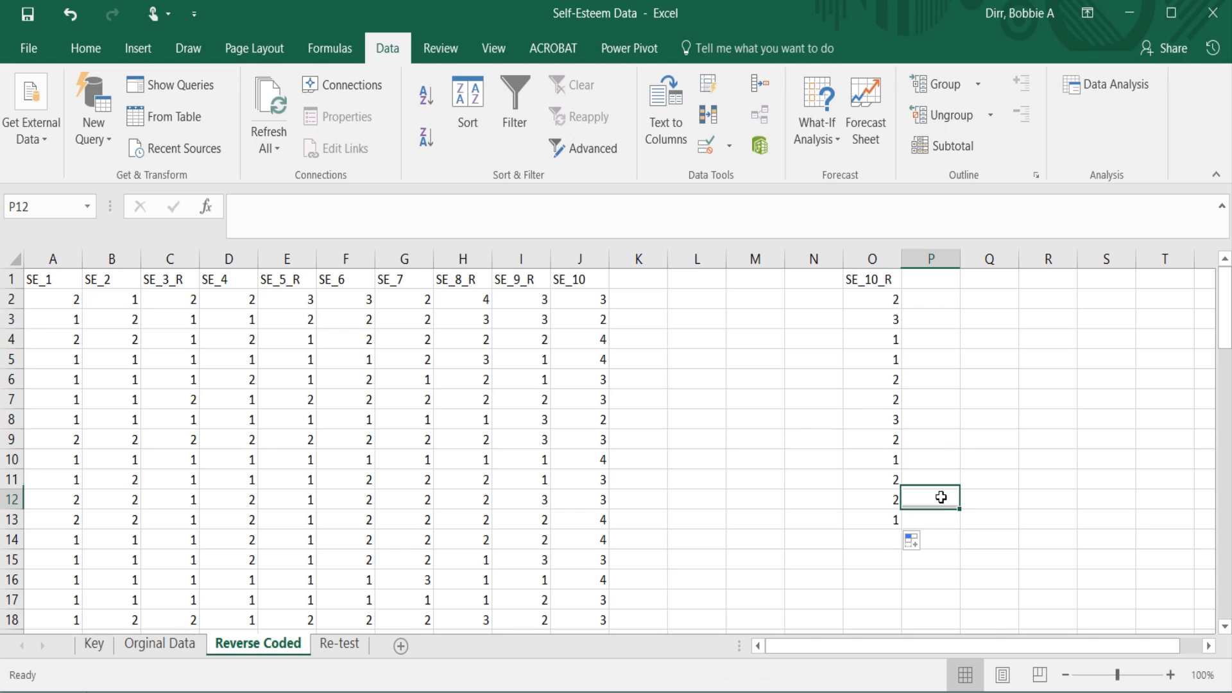
left_click(899, 520)
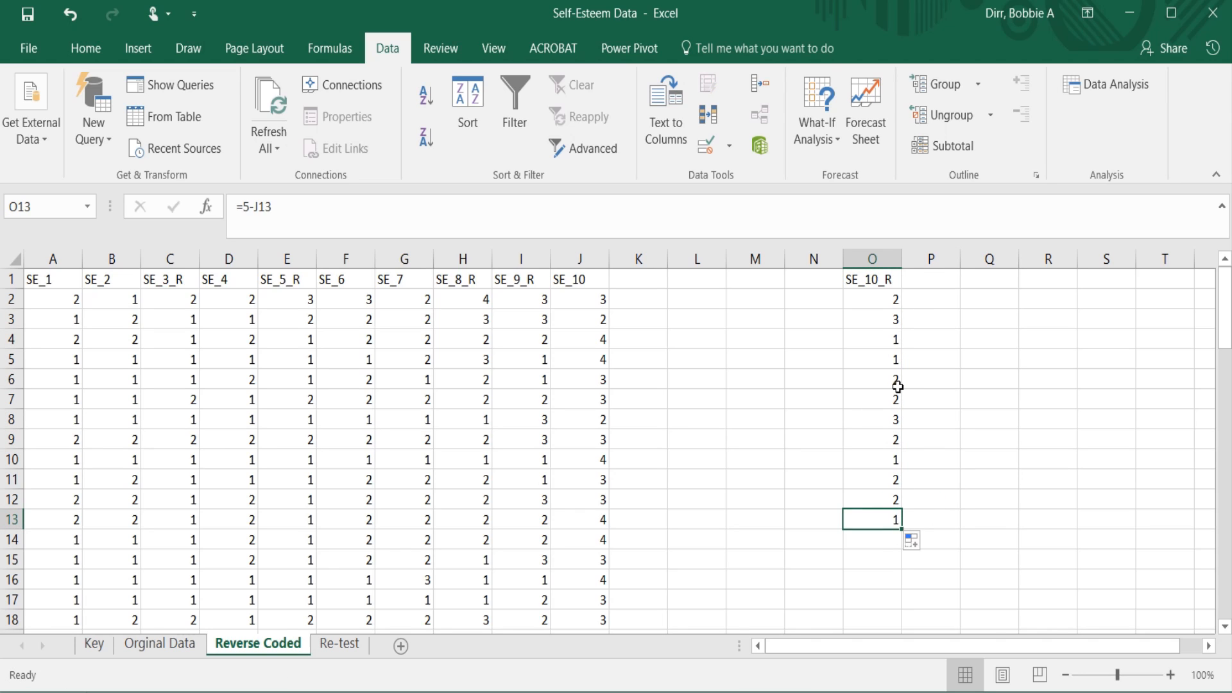
left_click_drag(891, 317, 884, 525)
key("Delete")
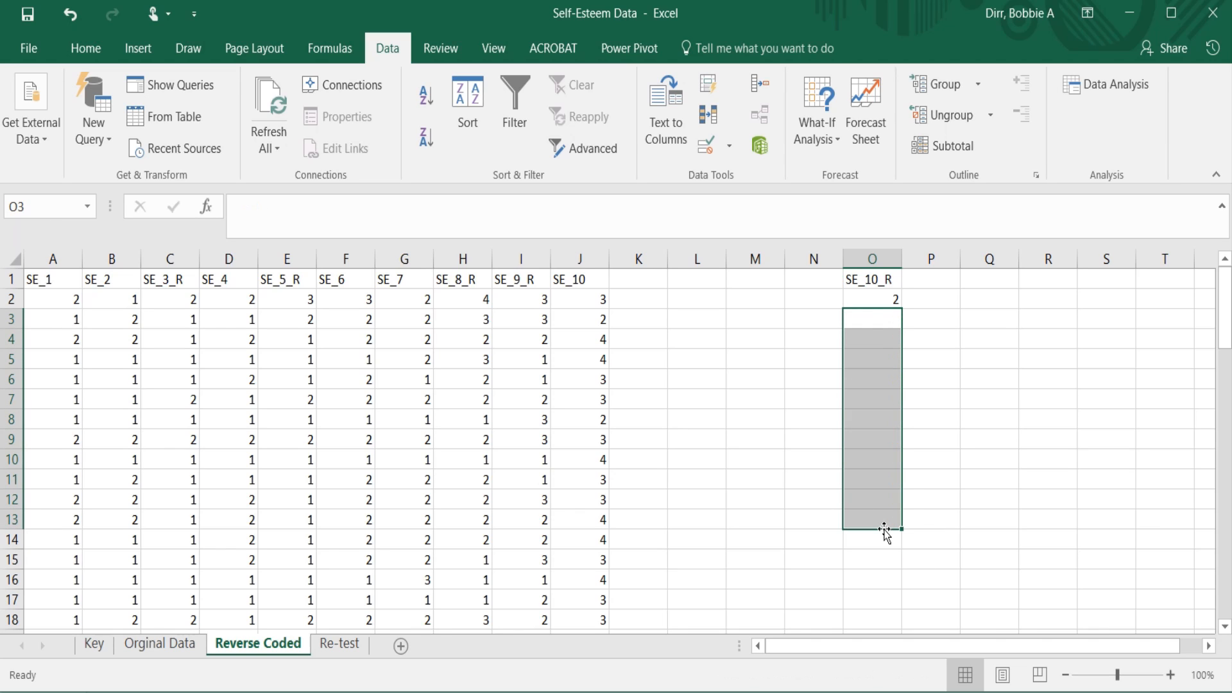
- Fill the reverse-coding formula from O2 down column O through row 76
left_click(873, 302)
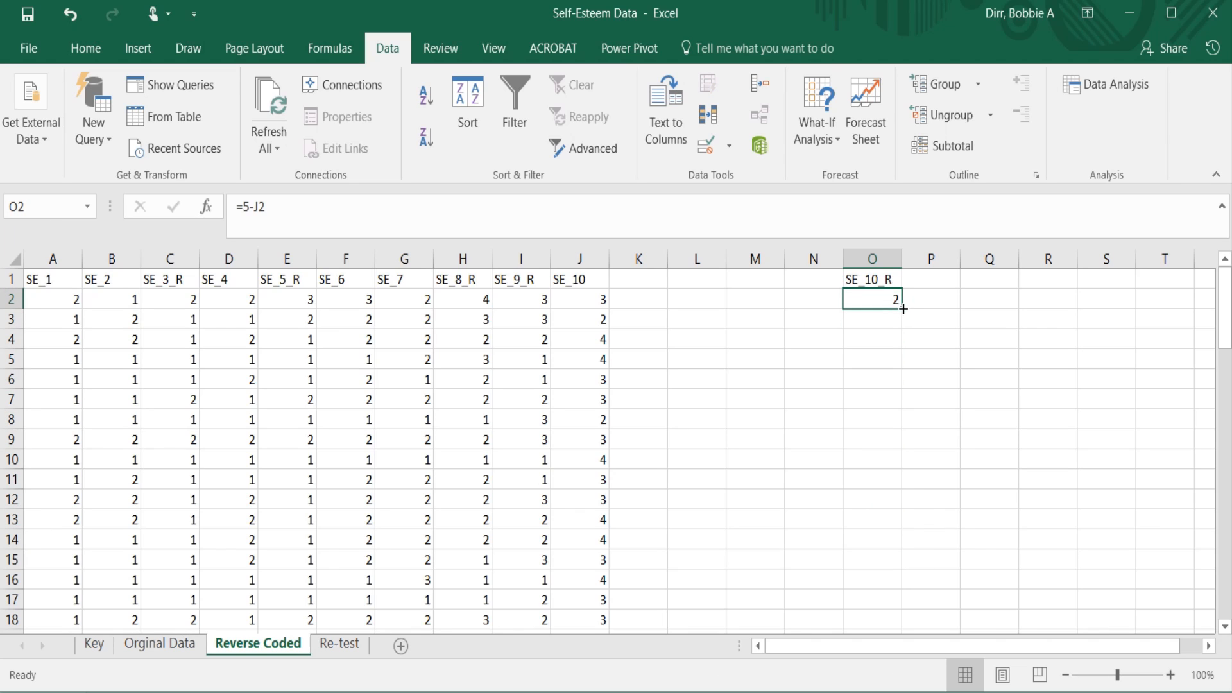
double_click(903, 309)
double_click(903, 309)
double_click(903, 309)
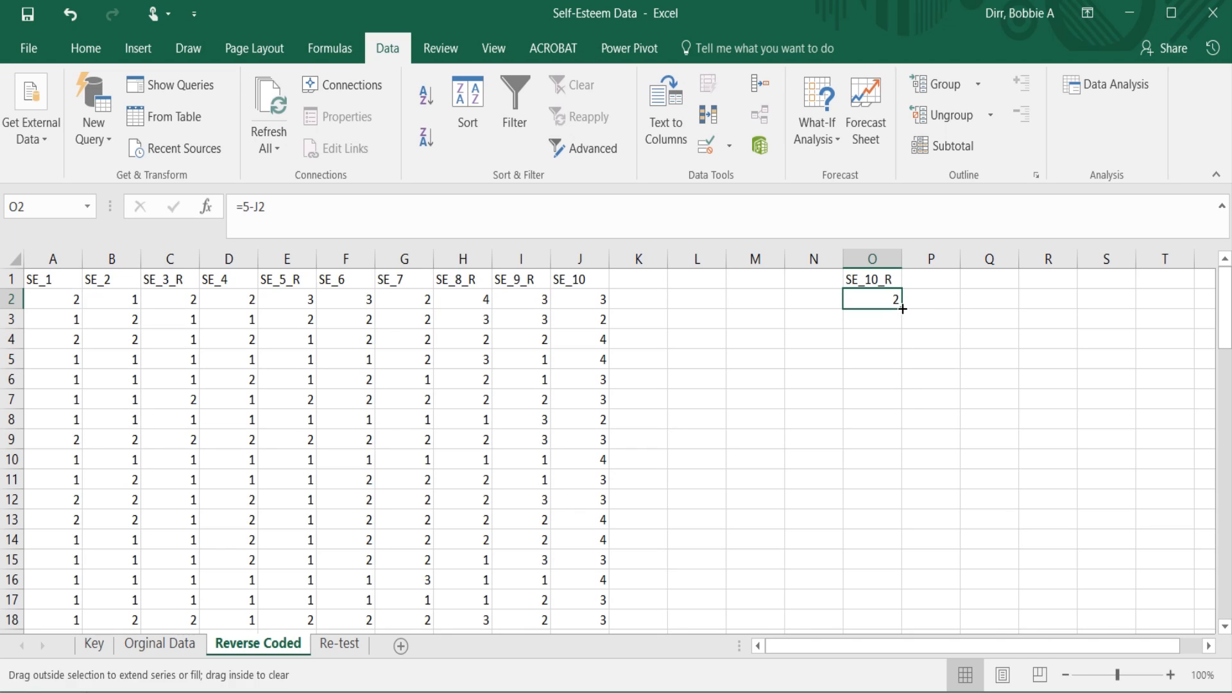
mouse_move(903, 309)
left_mouse_down()
mouse_move(911, 632)
mouse_move(872, 507)
mouse_move(873, 633)
mouse_move(856, 545)
mouse_move(858, 434)
mouse_move(860, 447)
left_mouse_up()
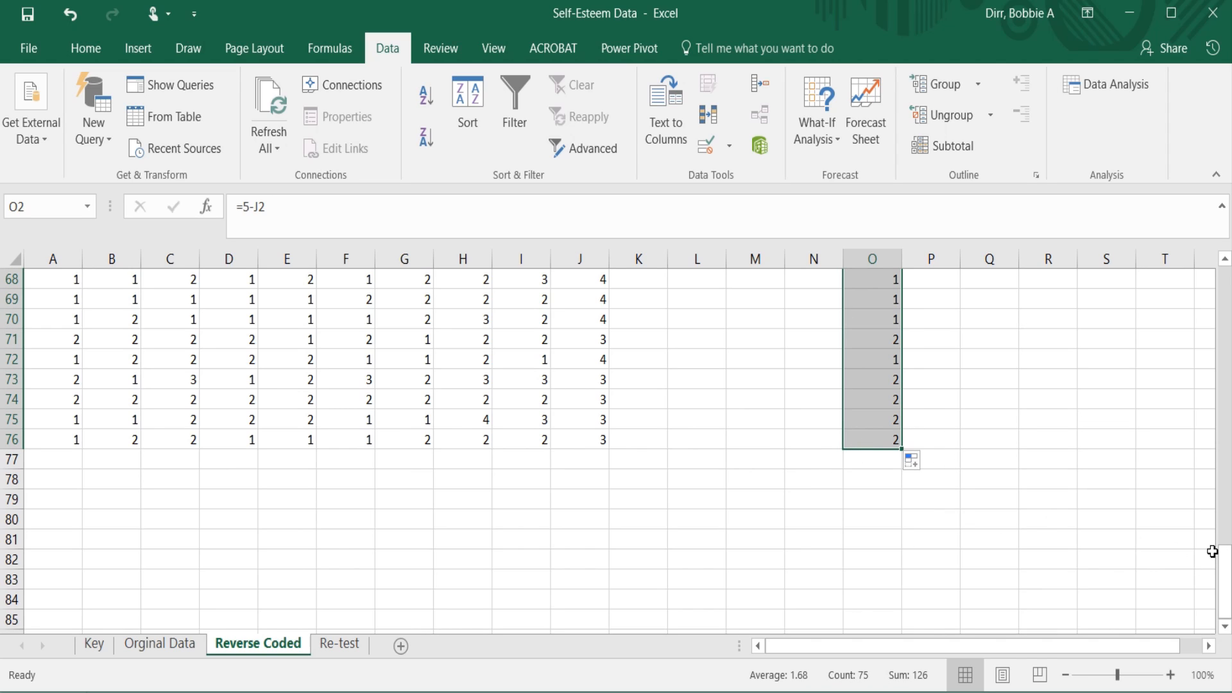
- Reapply the O2 formula down the SE_10_R column with an automatic fill to the last data row
left_click_drag(1223, 550, 1199, 263)
left_click(876, 297)
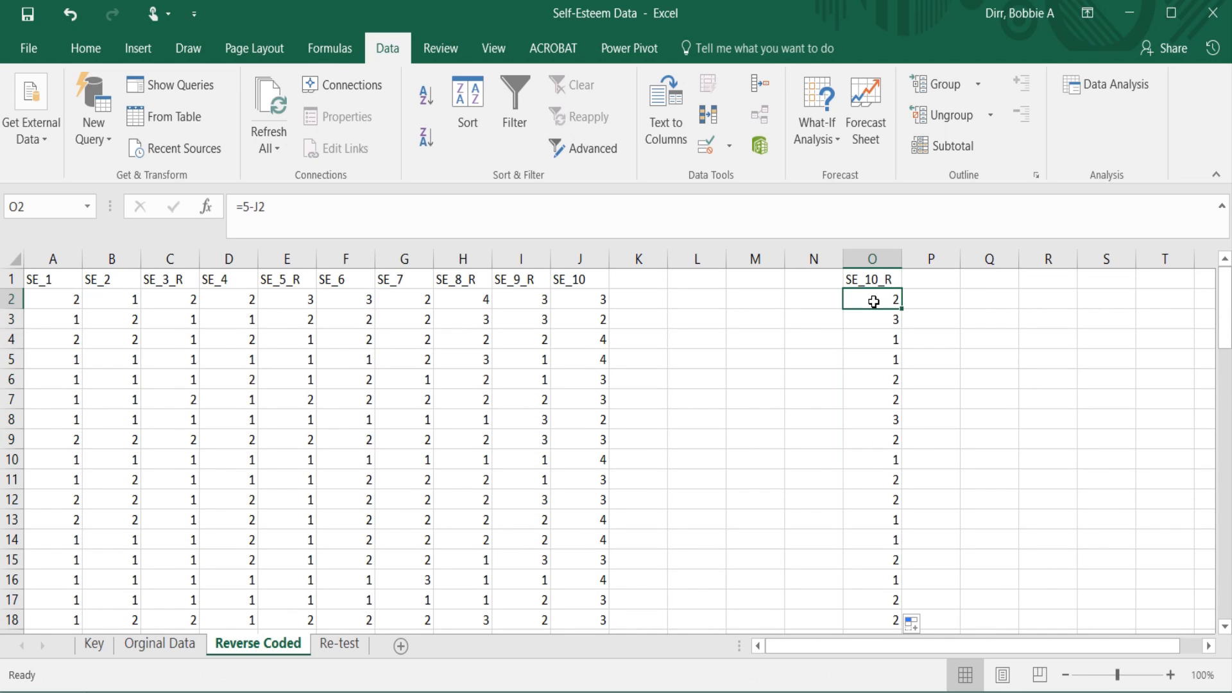
double_click(903, 308)
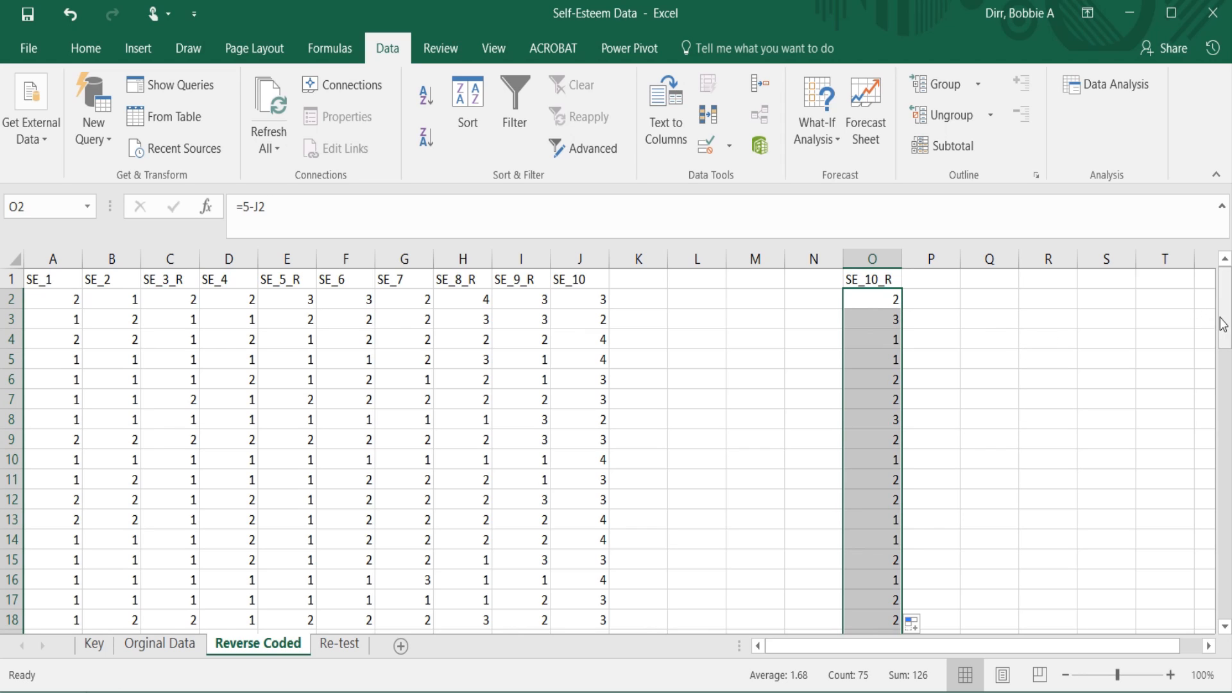
mouse_move(1224, 320)
left_mouse_down()
mouse_move(1225, 577)
mouse_move(1228, 299)
left_mouse_up()
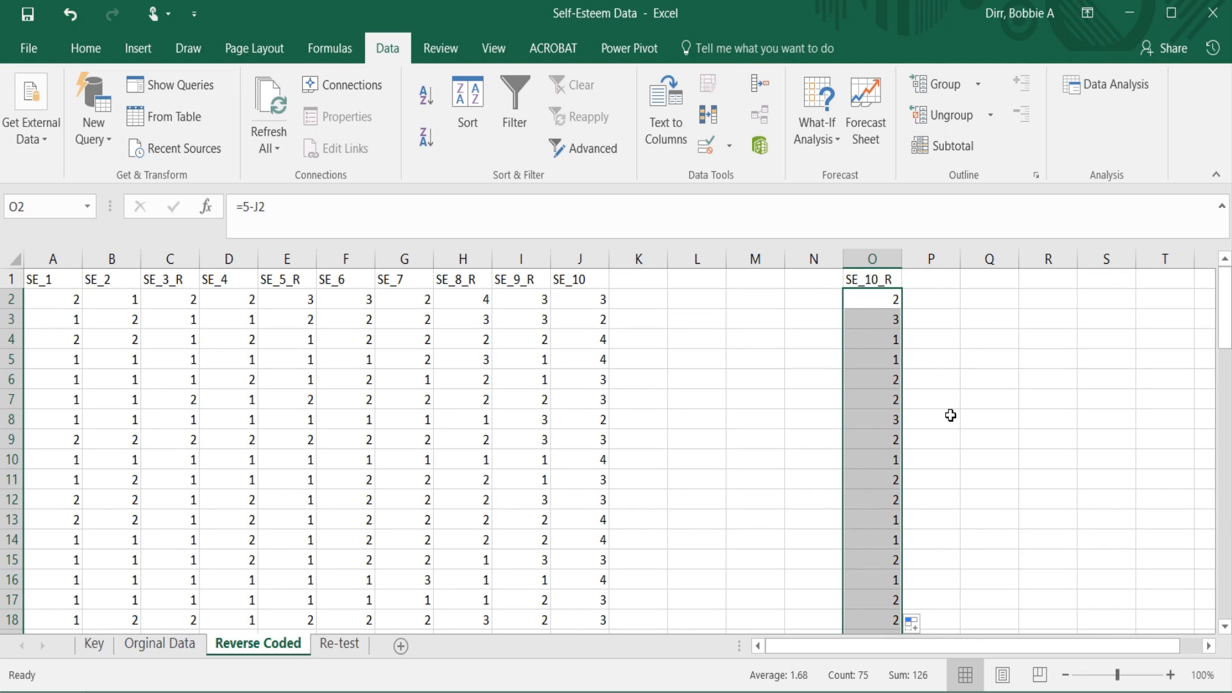
- Compare the reverse-coding formula in O2 with the original SE_10 response in J2
left_click(738, 519)
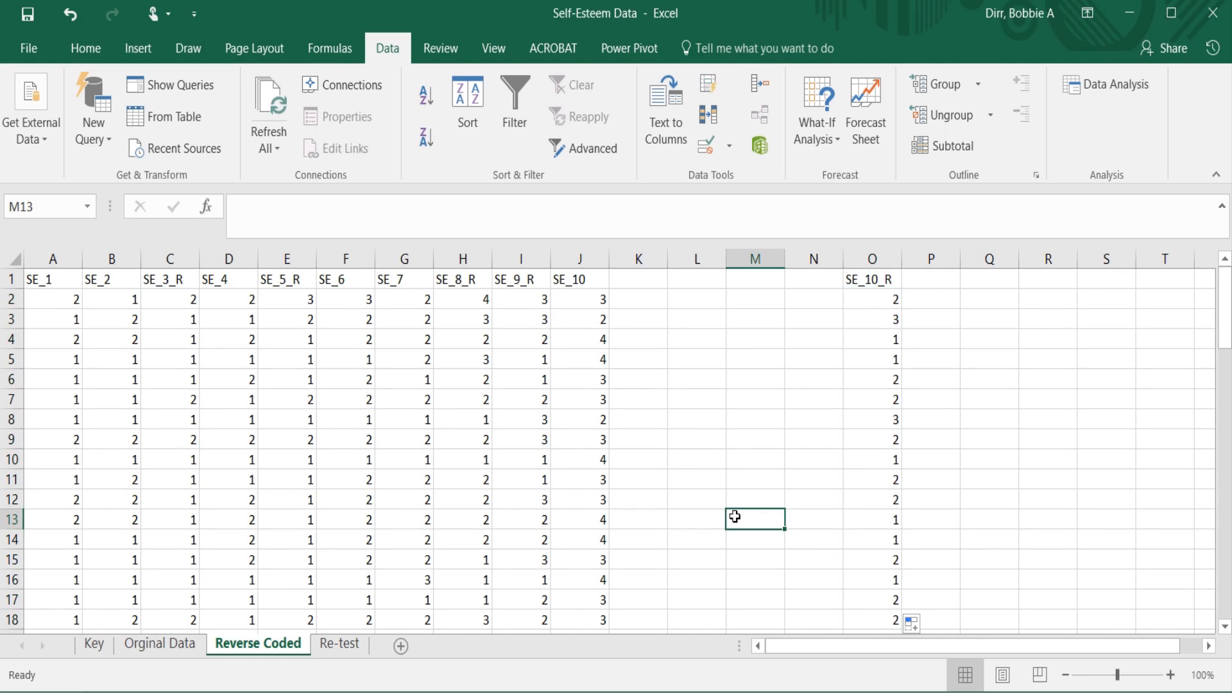
left_click(869, 258)
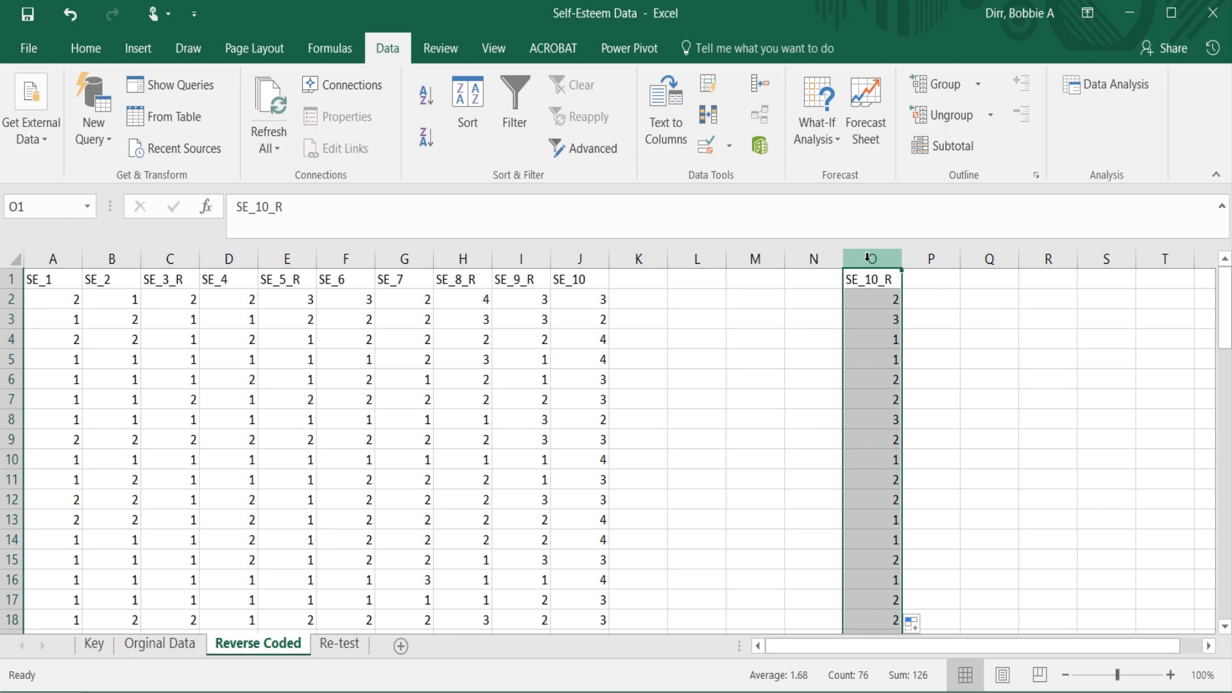
left_click(796, 377)
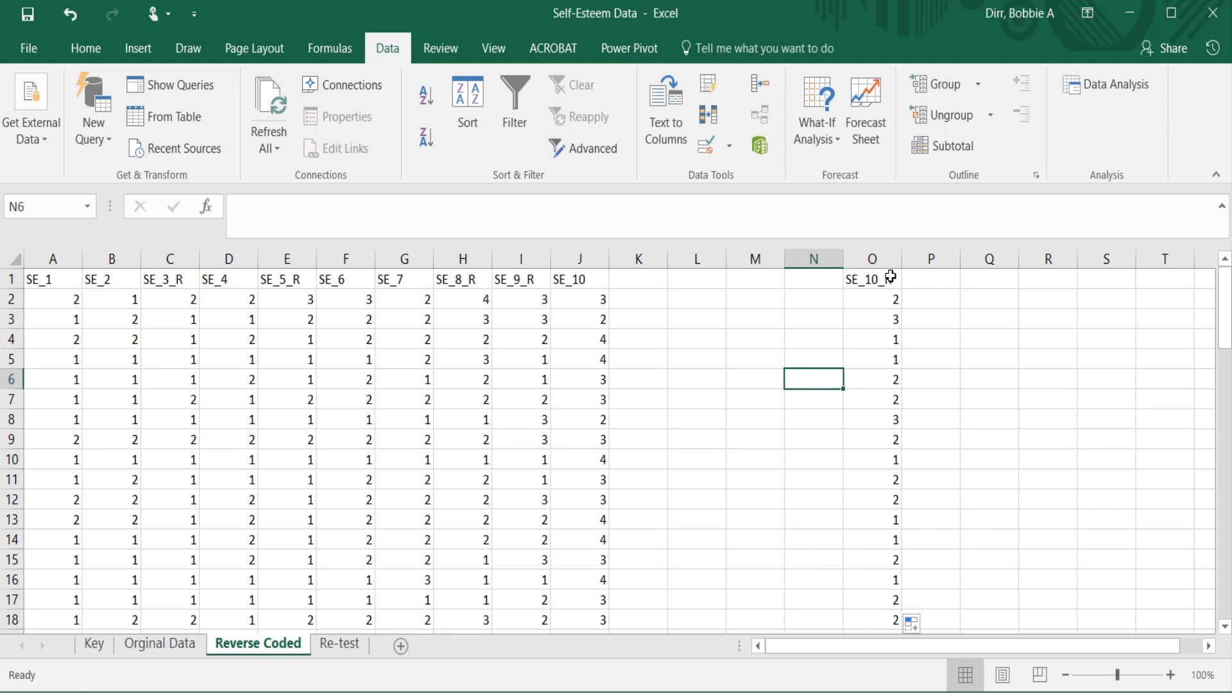
left_click(884, 300)
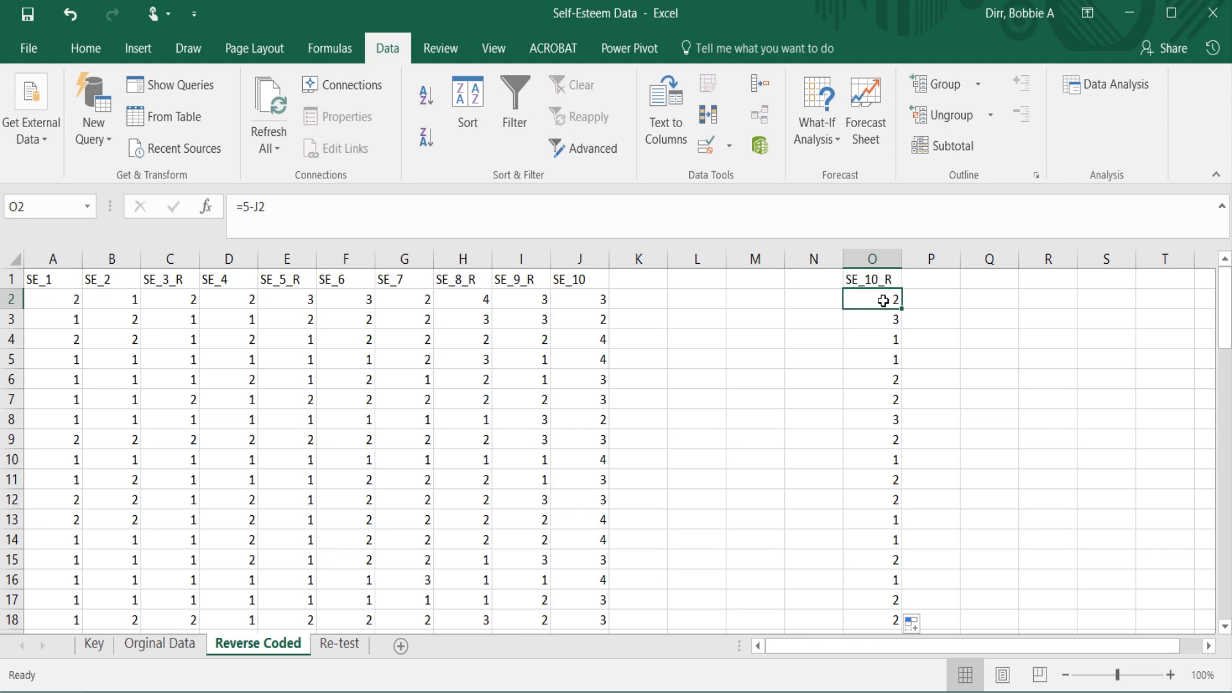
left_click(586, 303)
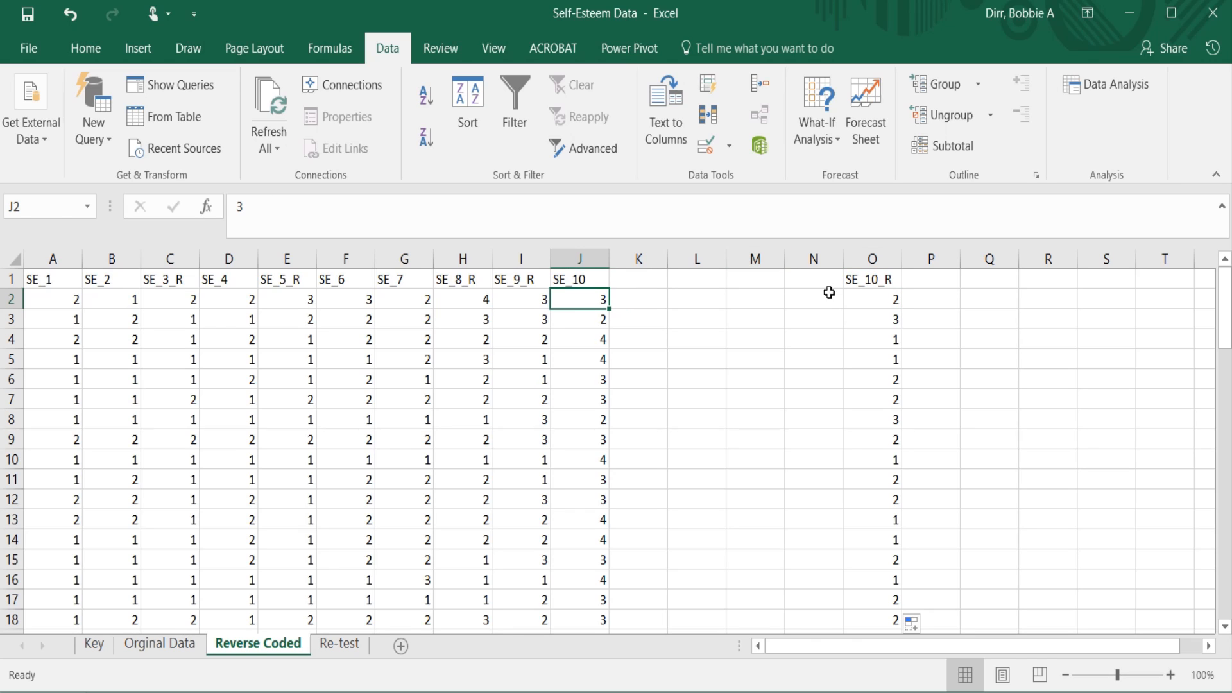
left_click(873, 305)
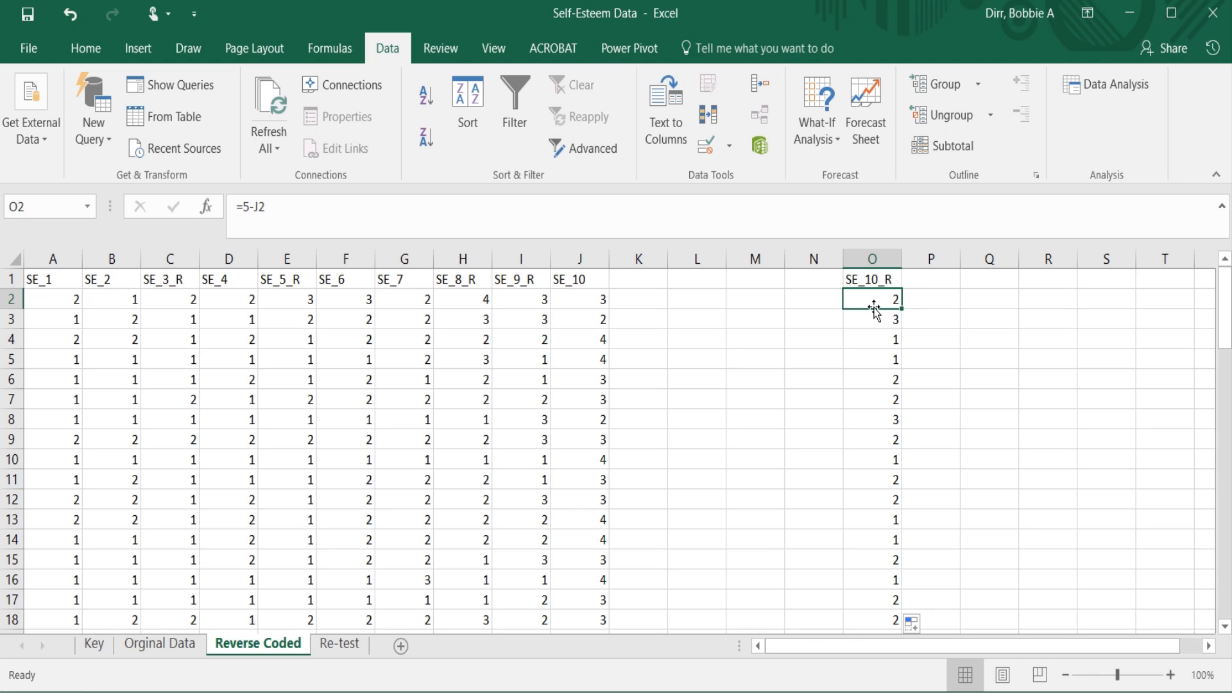
- Trace the cells from O2 back to J2 and return to O2 to examine the formula's relative reference
key("Left")
key("Right")
key("Left")
key("Left")
key("Left")
key("Left")
key("Left")
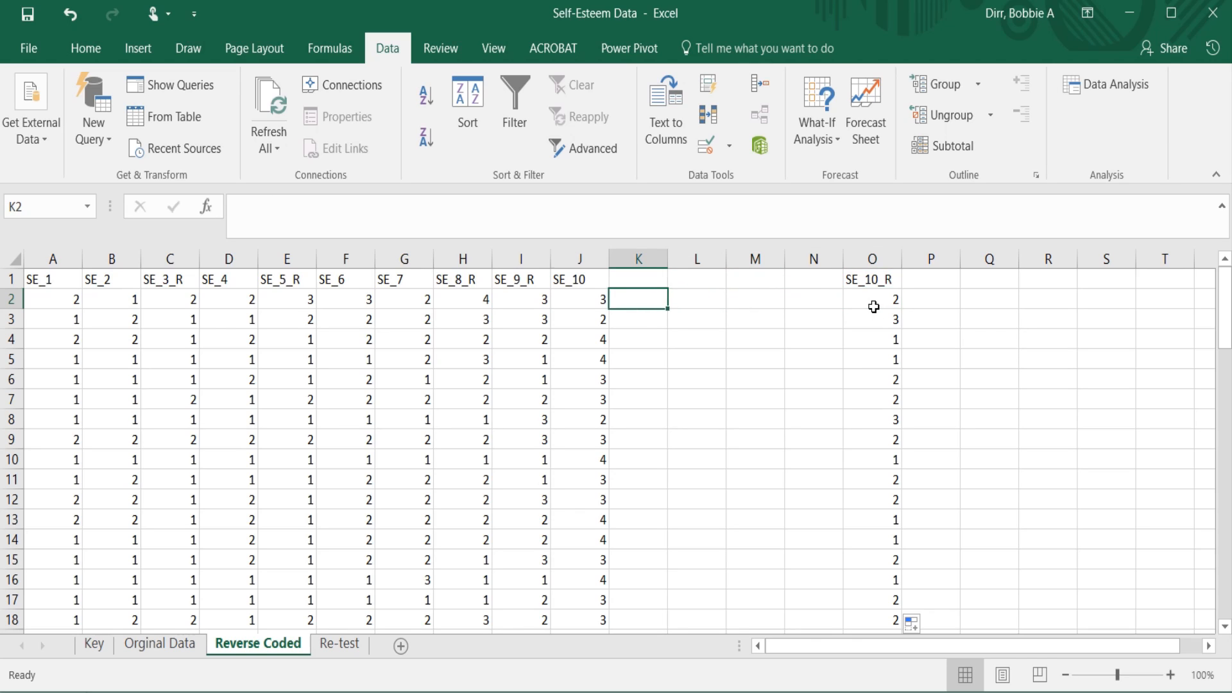
key("Right")
key("Right")
key("Right")
key("Right")
key("Right")
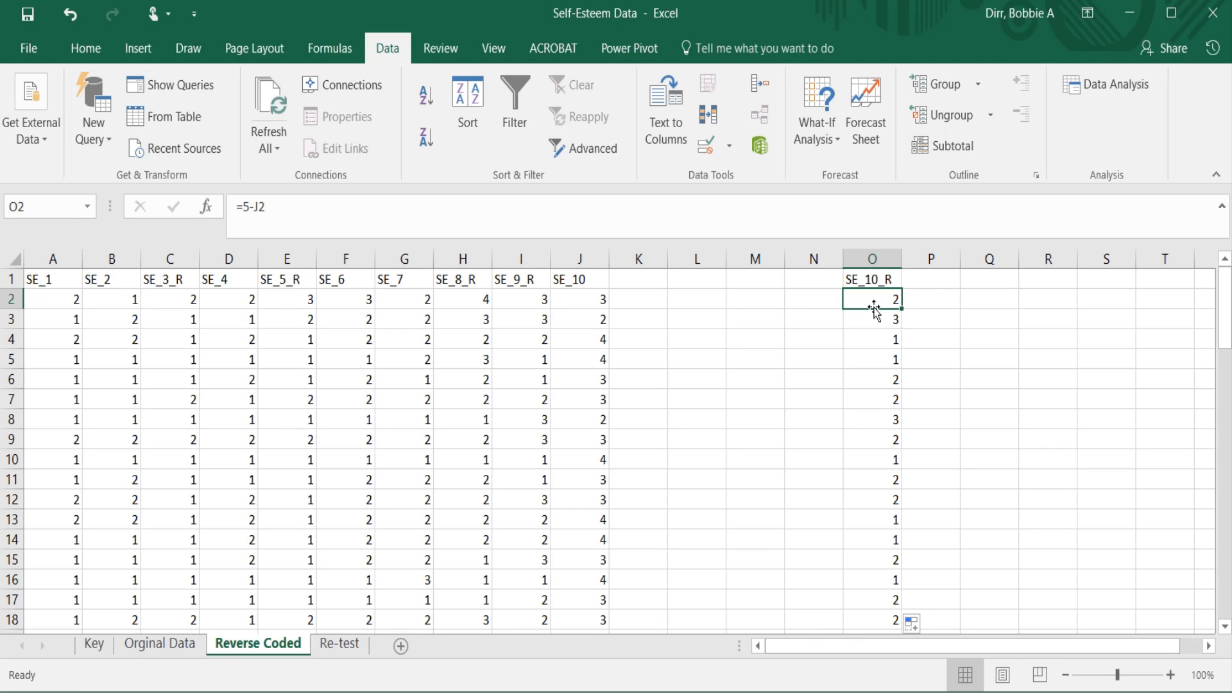
- Check the SE_10 item on the Key sheet and return to the SE_10_R column on the Reverse Coded sheet
left_click(869, 258)
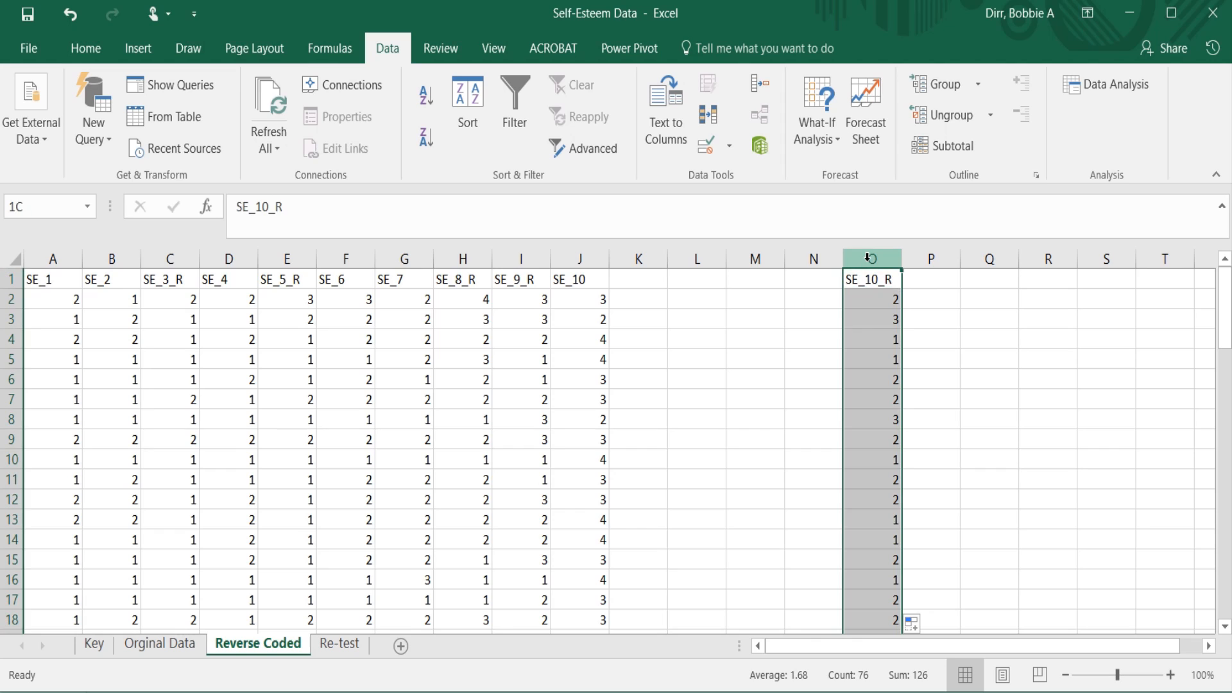
left_click(96, 645)
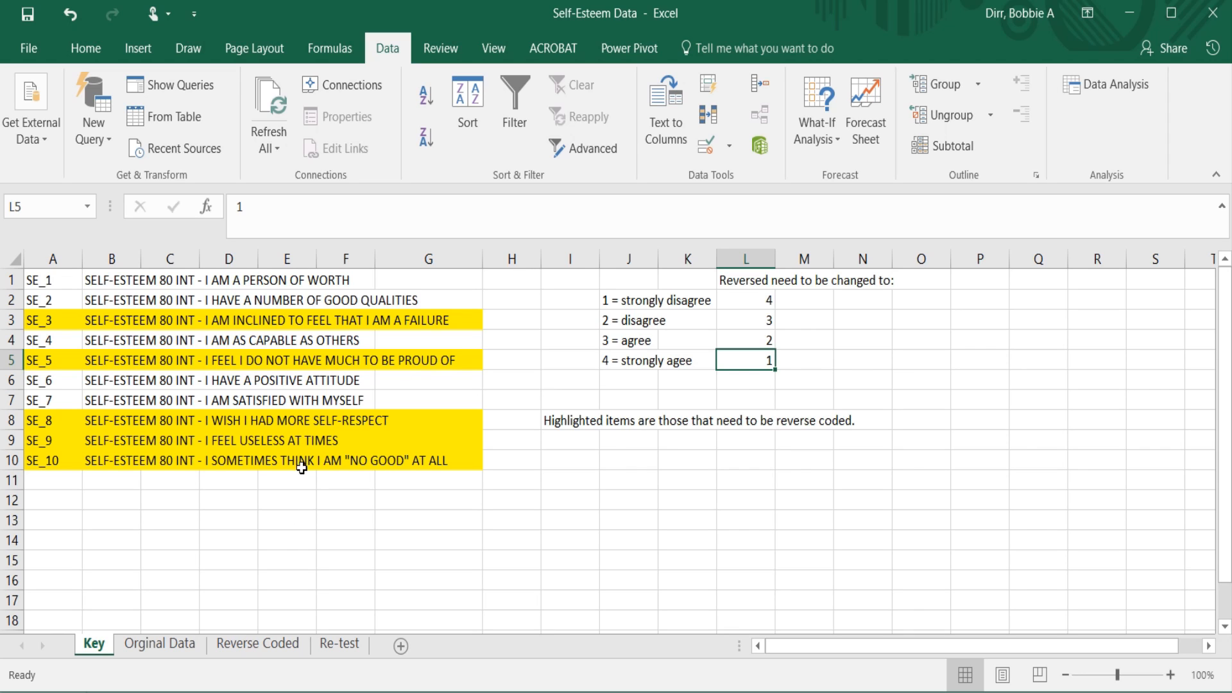
left_click(270, 649)
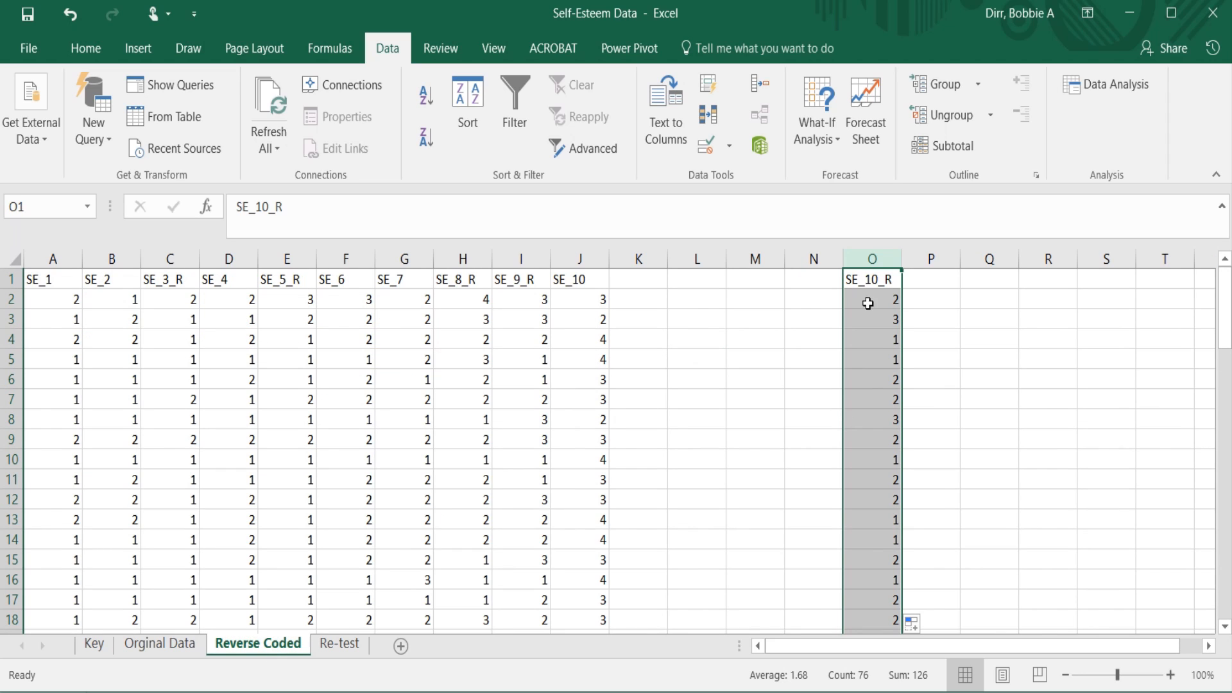
- Copy the SE_10_R column O and paste it as values only over the SE_10 column J
right_click(861, 257)
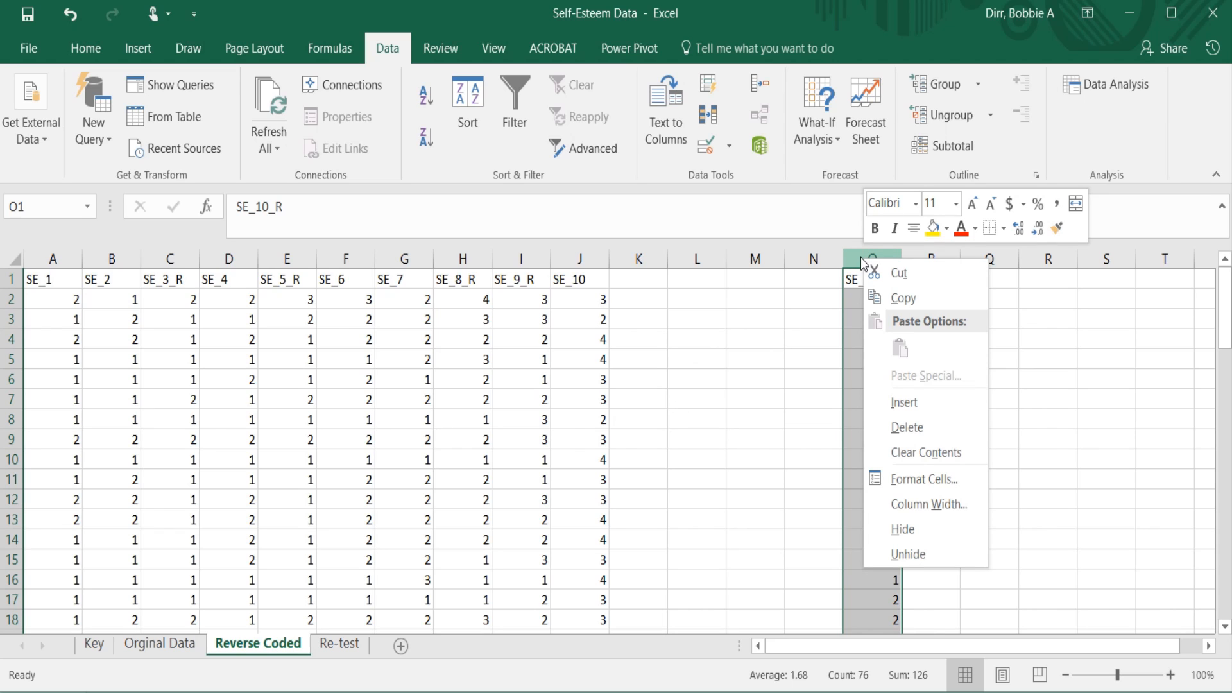
left_click(877, 298)
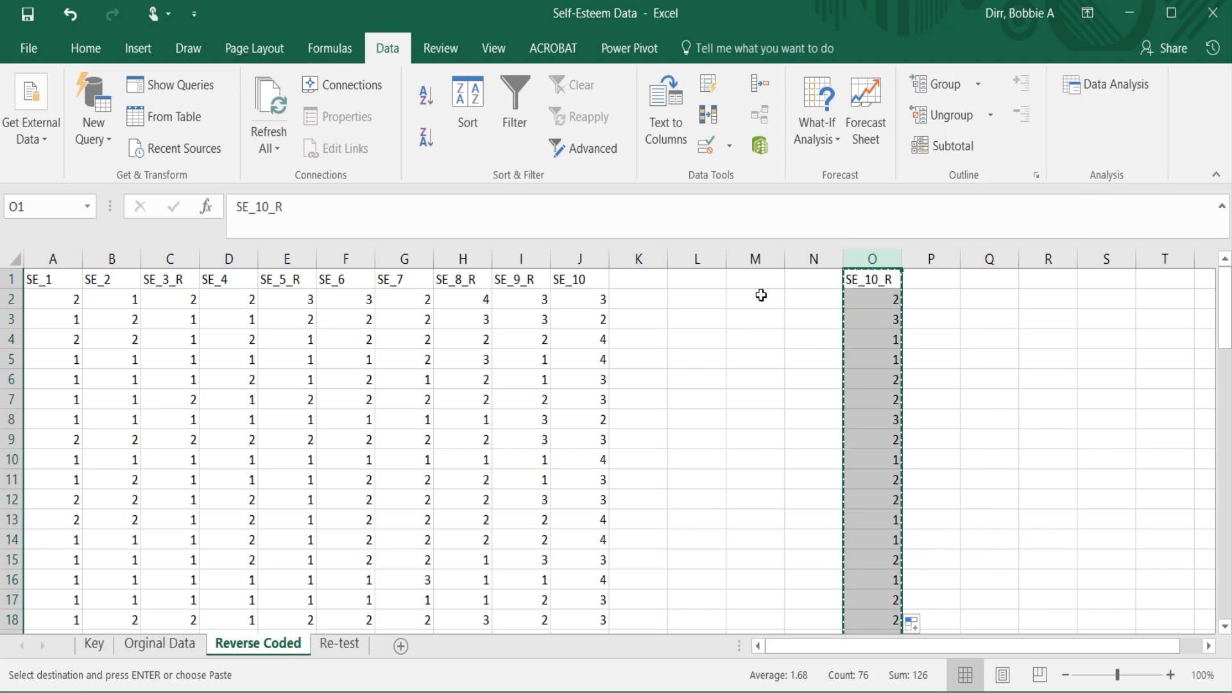
left_click(582, 278)
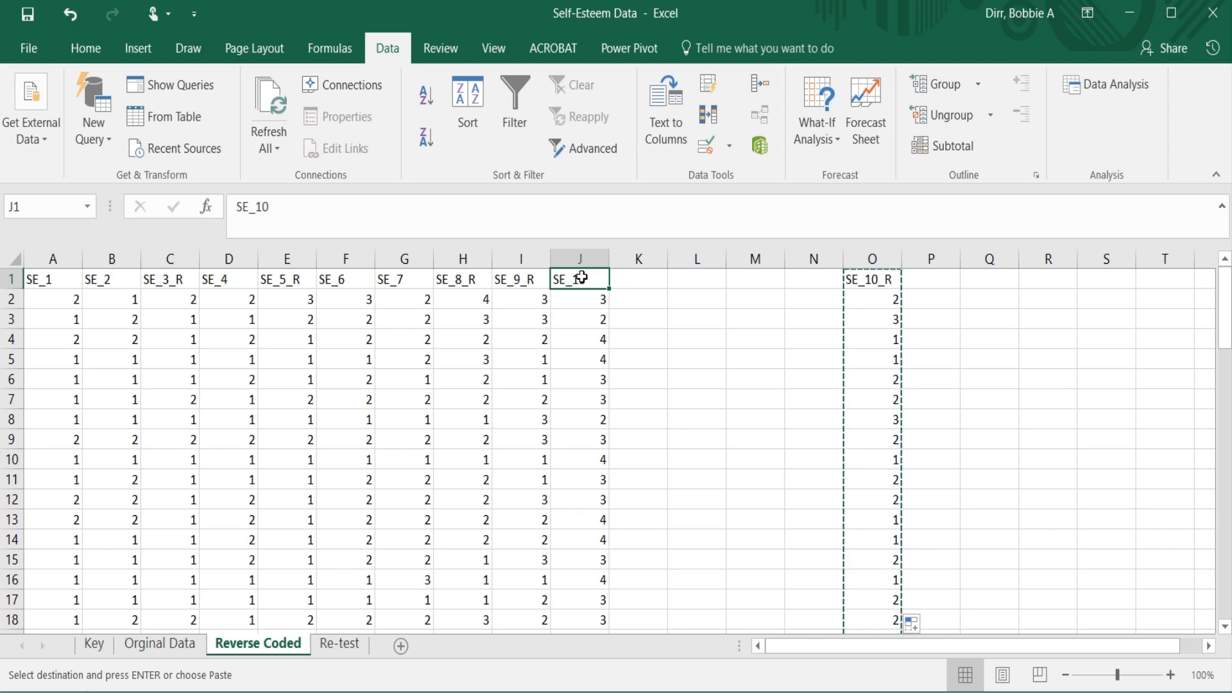
right_click(584, 278)
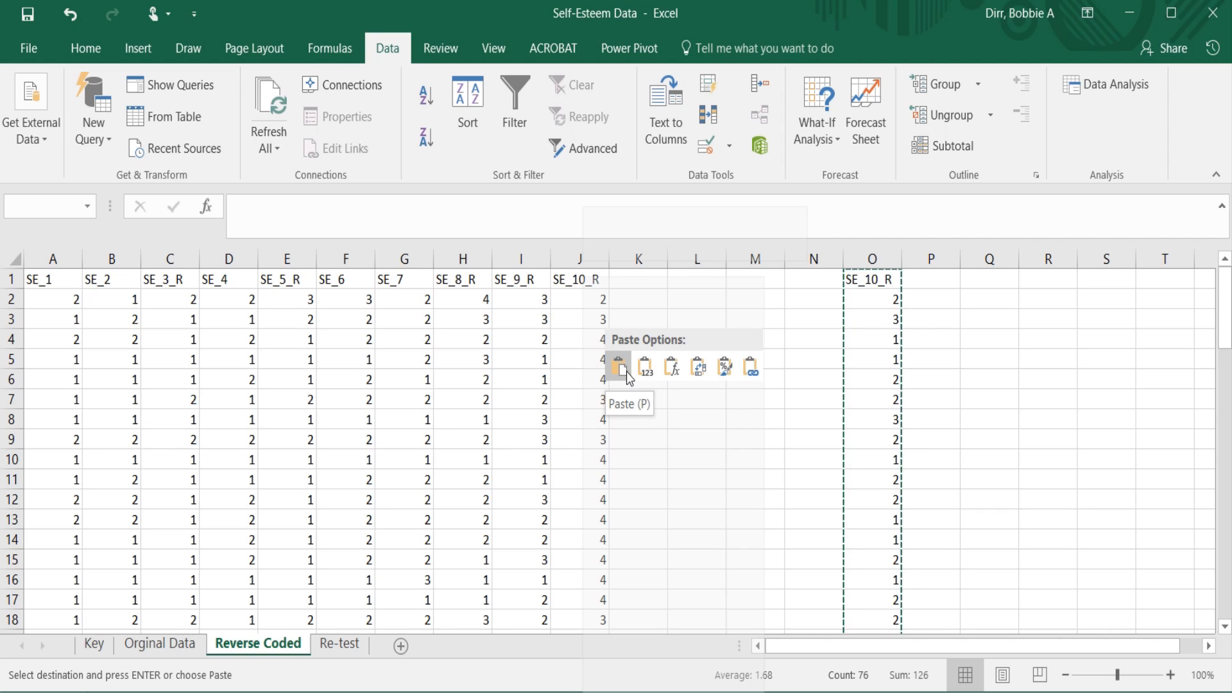
left_click(647, 369)
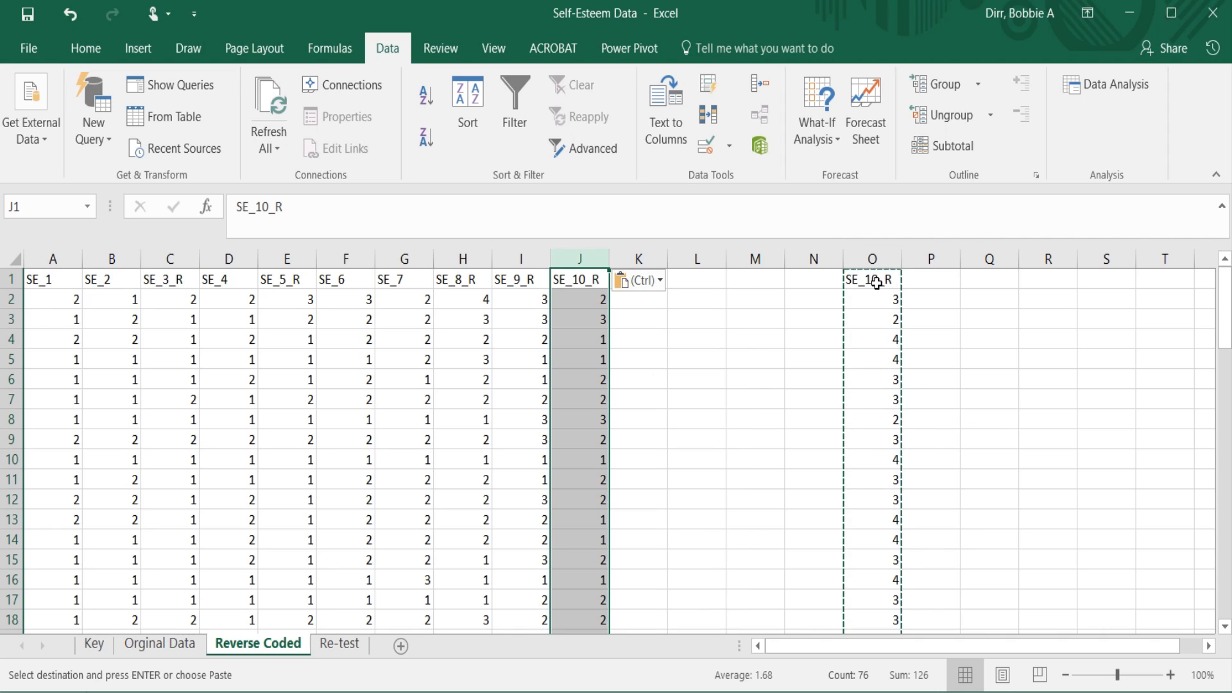
- Review the available paste options, and compare the formula in O2 with the pasted value in J2
left_click(639, 281)
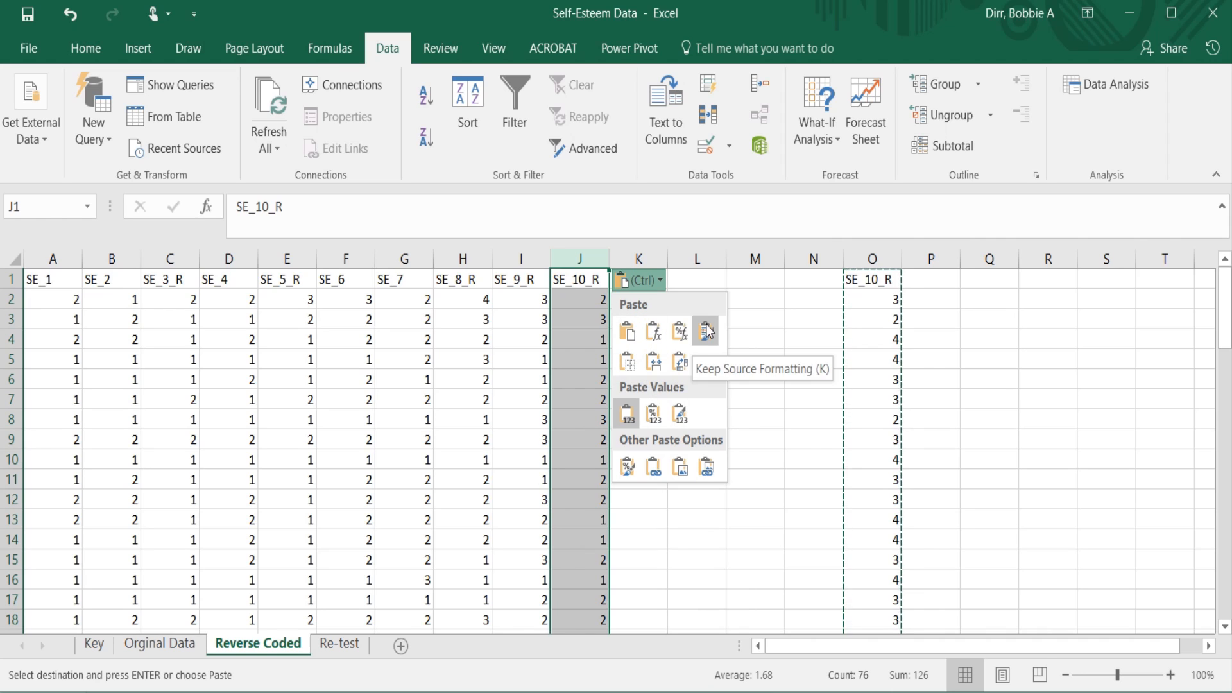
left_click(744, 324)
left_click(884, 297)
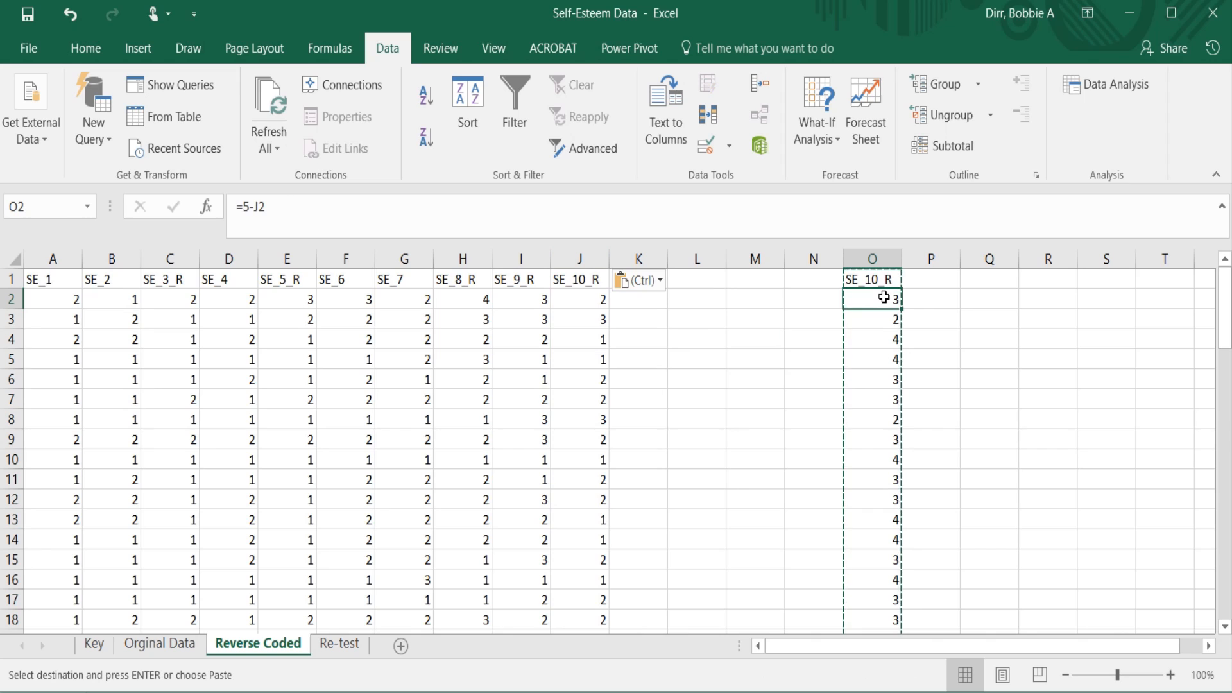
left_click(574, 300)
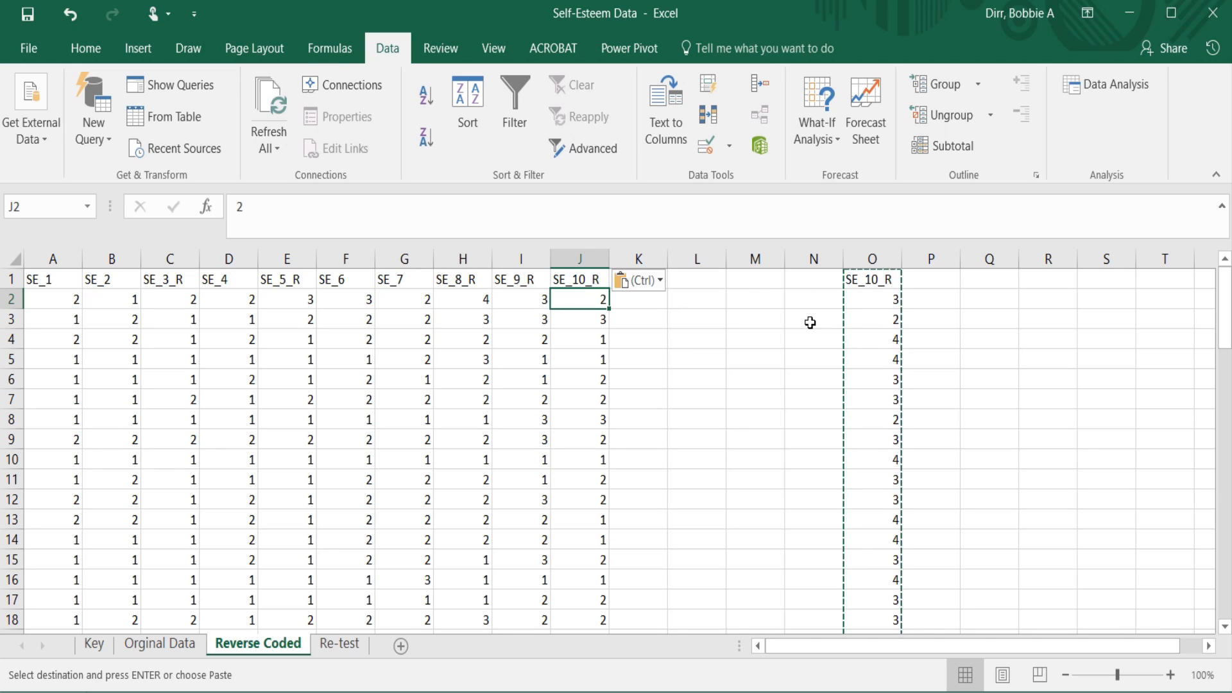
- Clear the whole helper column O, including its SE_10_R header
left_click(877, 260)
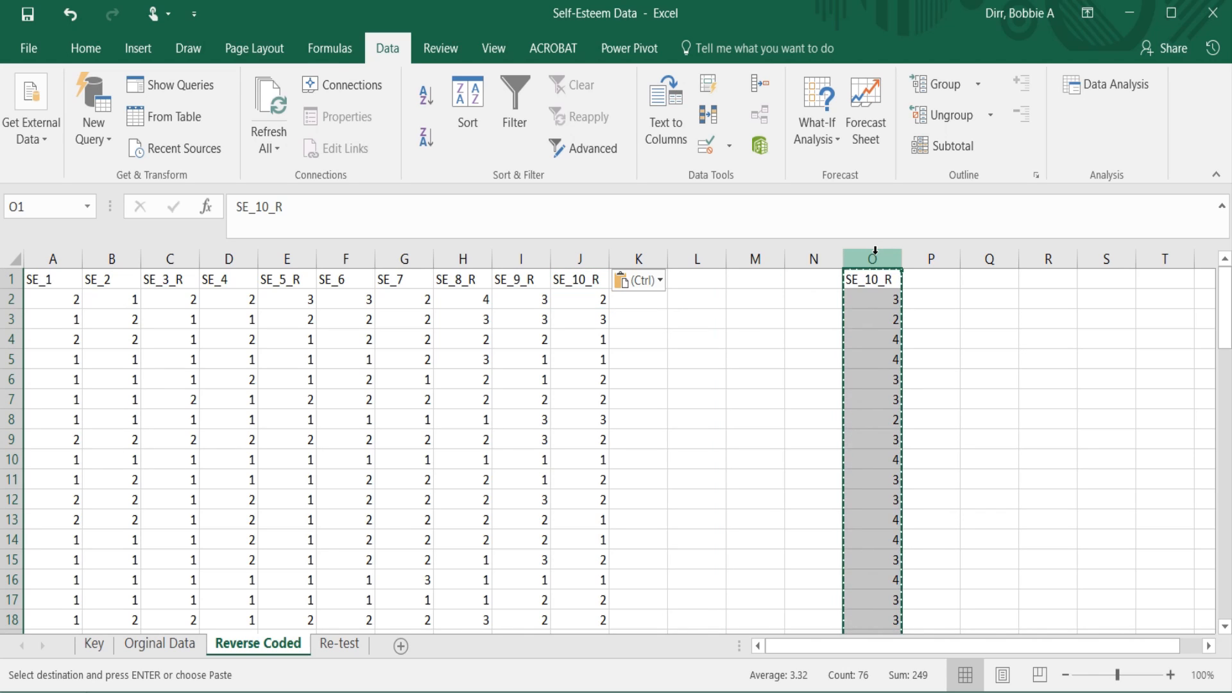
key("ctrl+Home")
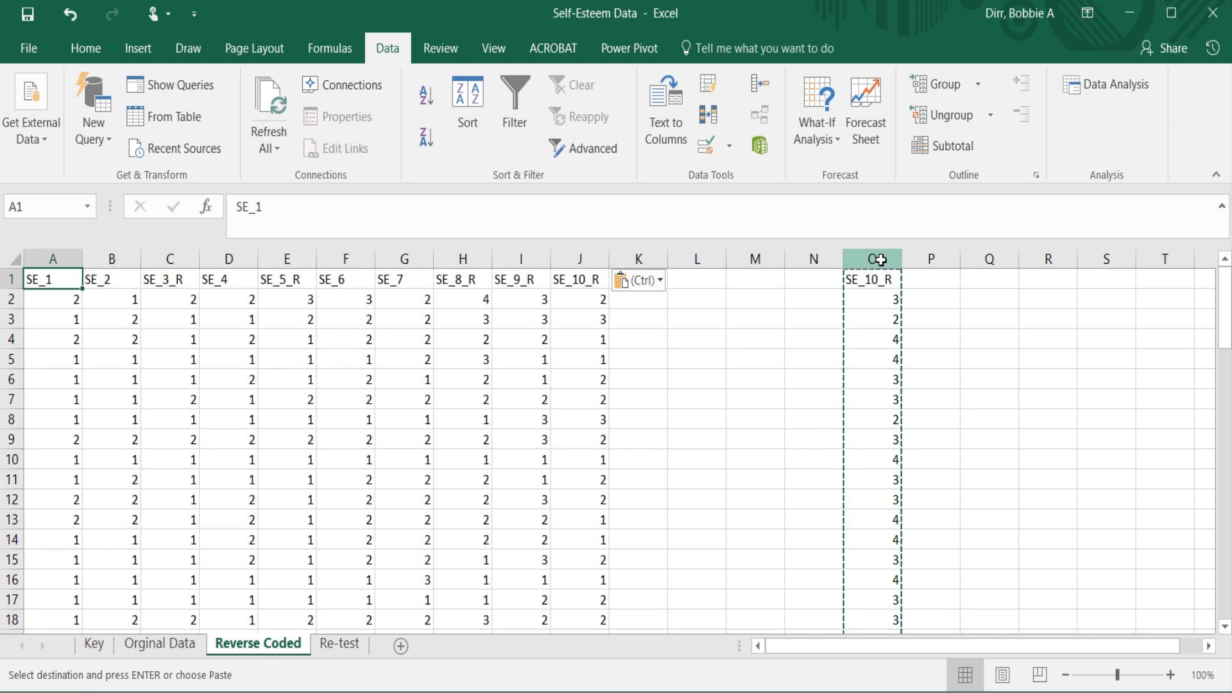
left_click(881, 260)
key("Delete")
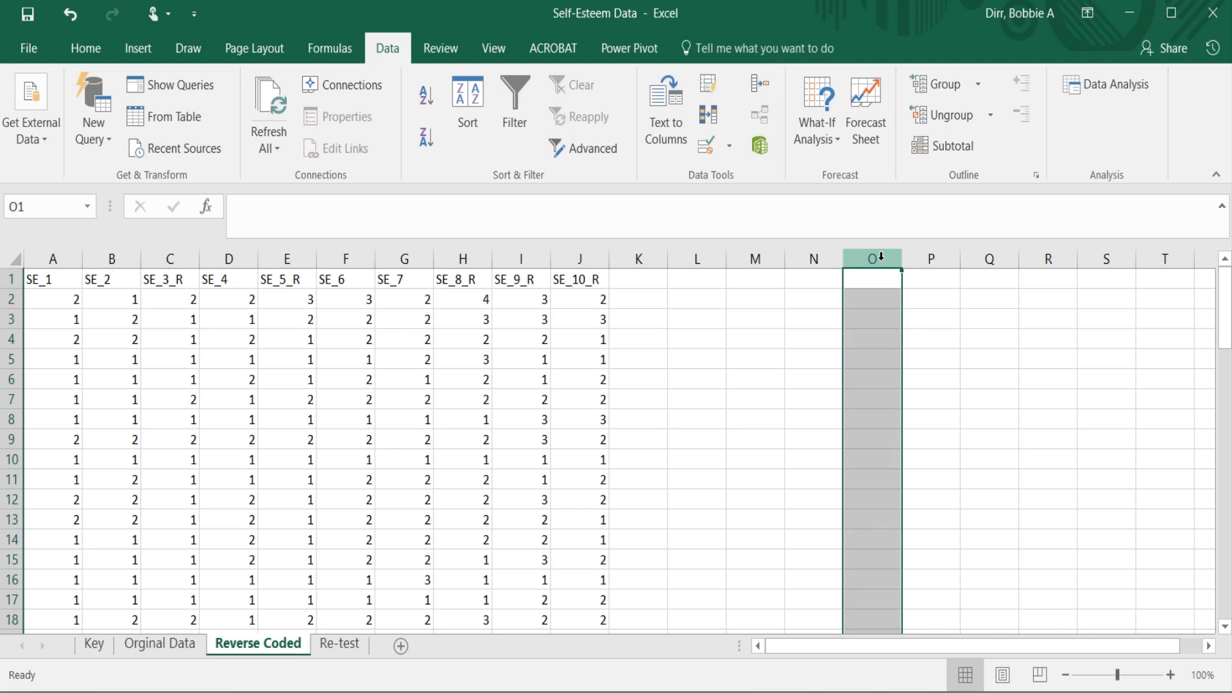
- Look over the row 2 responses in A2:J2, and enter the header "composite" in K1
left_click(577, 299)
left_click_drag(554, 304, 55, 305)
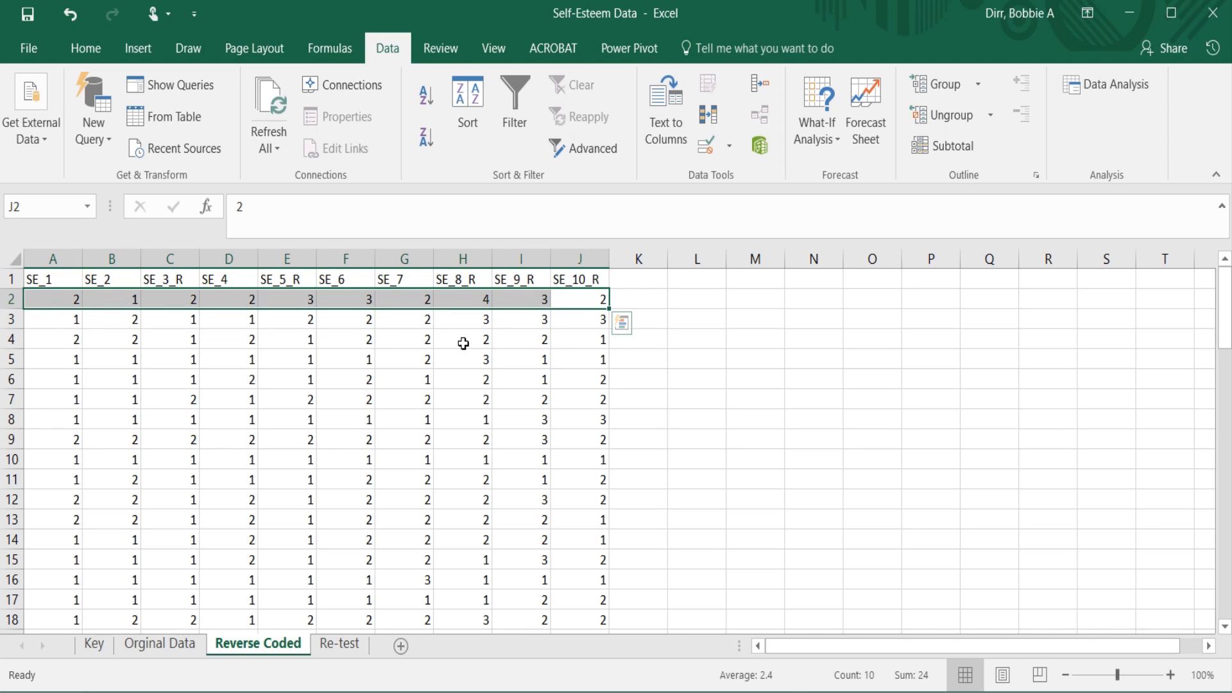
left_click(462, 340)
left_click(626, 296)
left_click(634, 276)
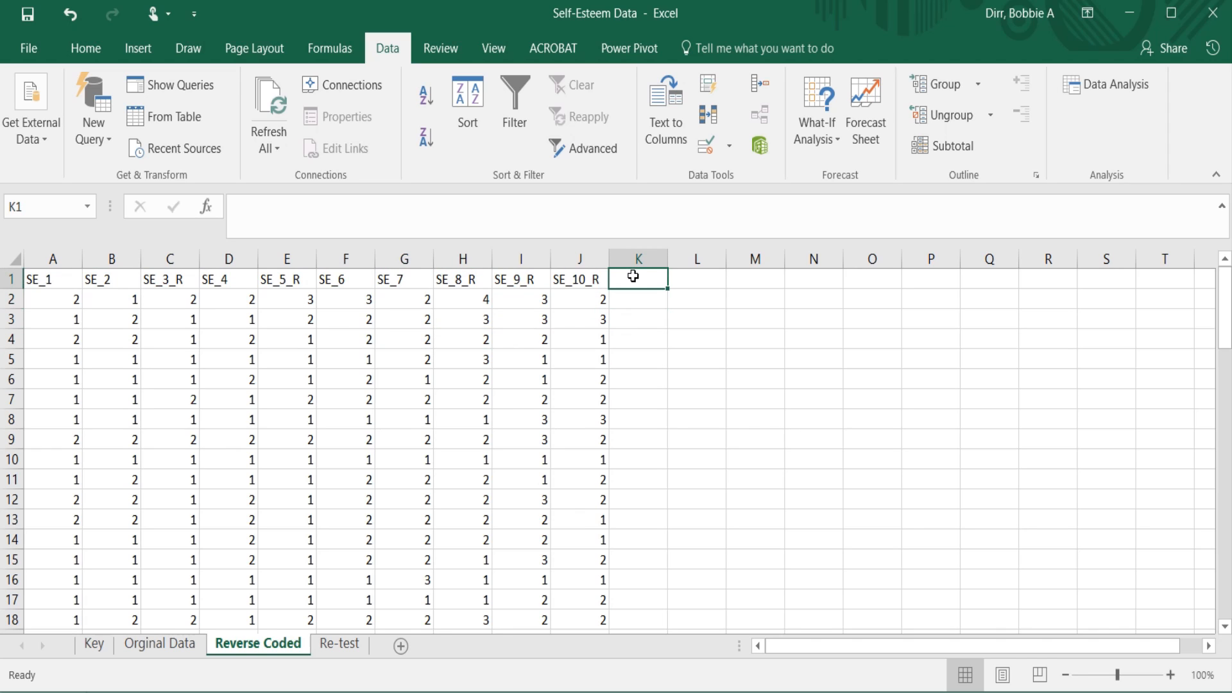
type("comp")
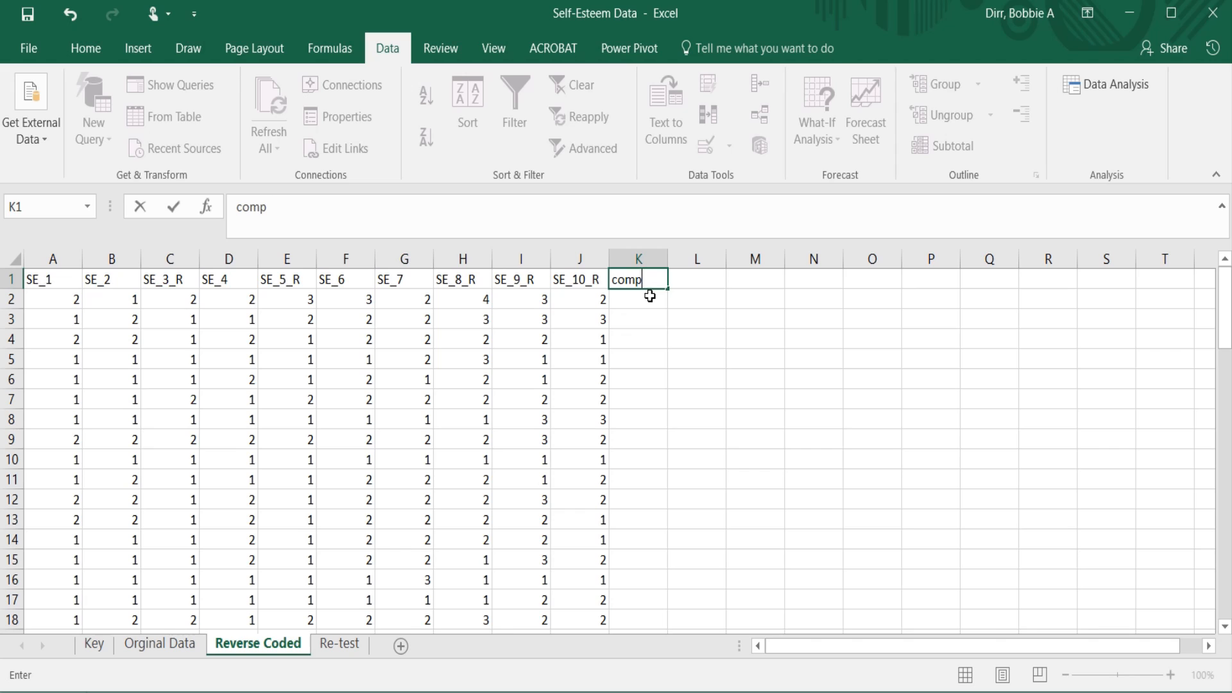
type("osite")
key("Return")
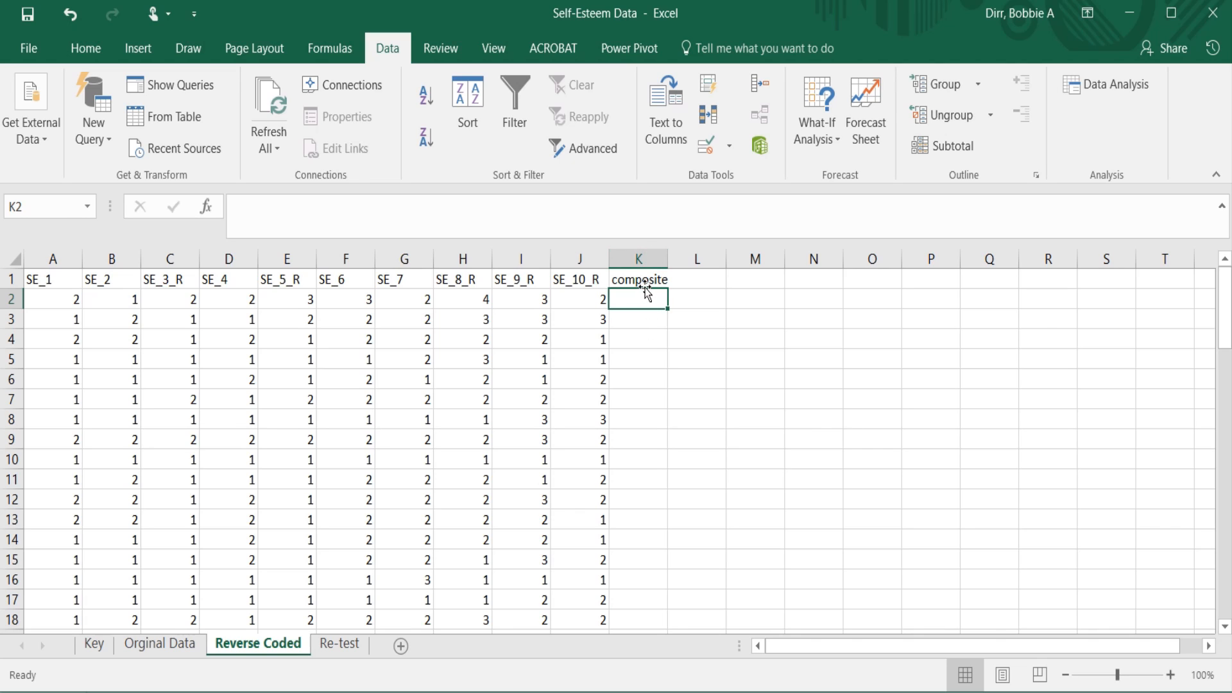
- Enter the formula =average(A2:J2) in K2 under the composite header
left_click(643, 279)
left_click(645, 299)
type("=")
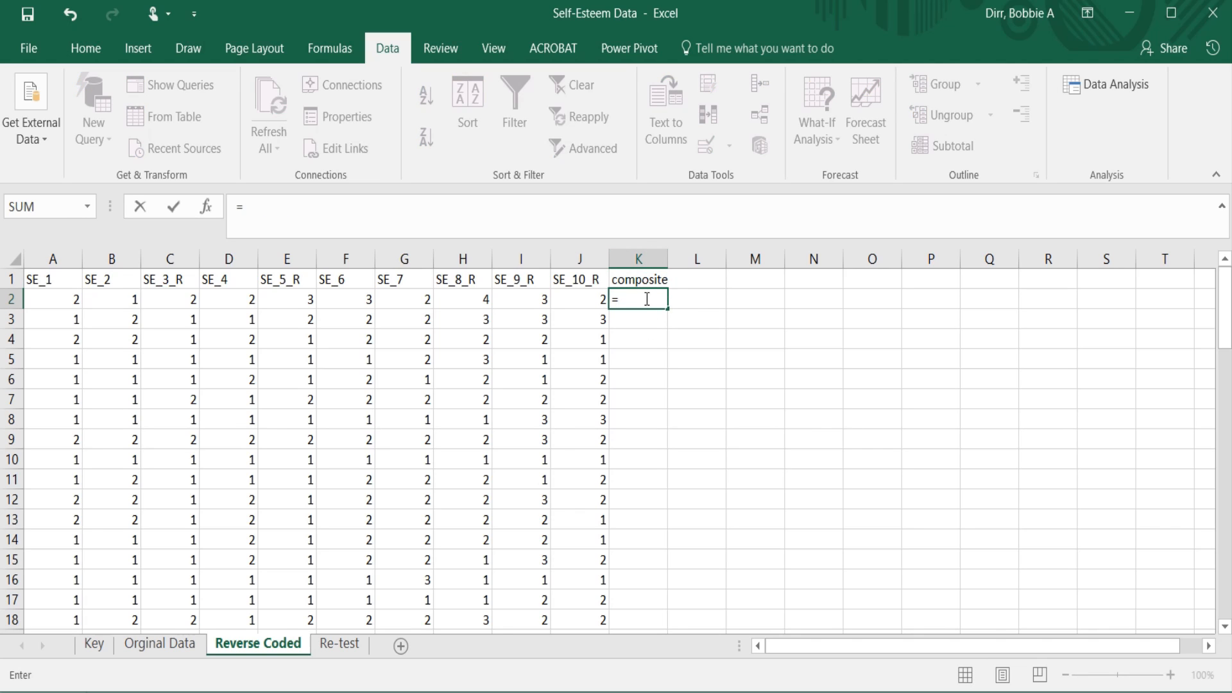
type("avera")
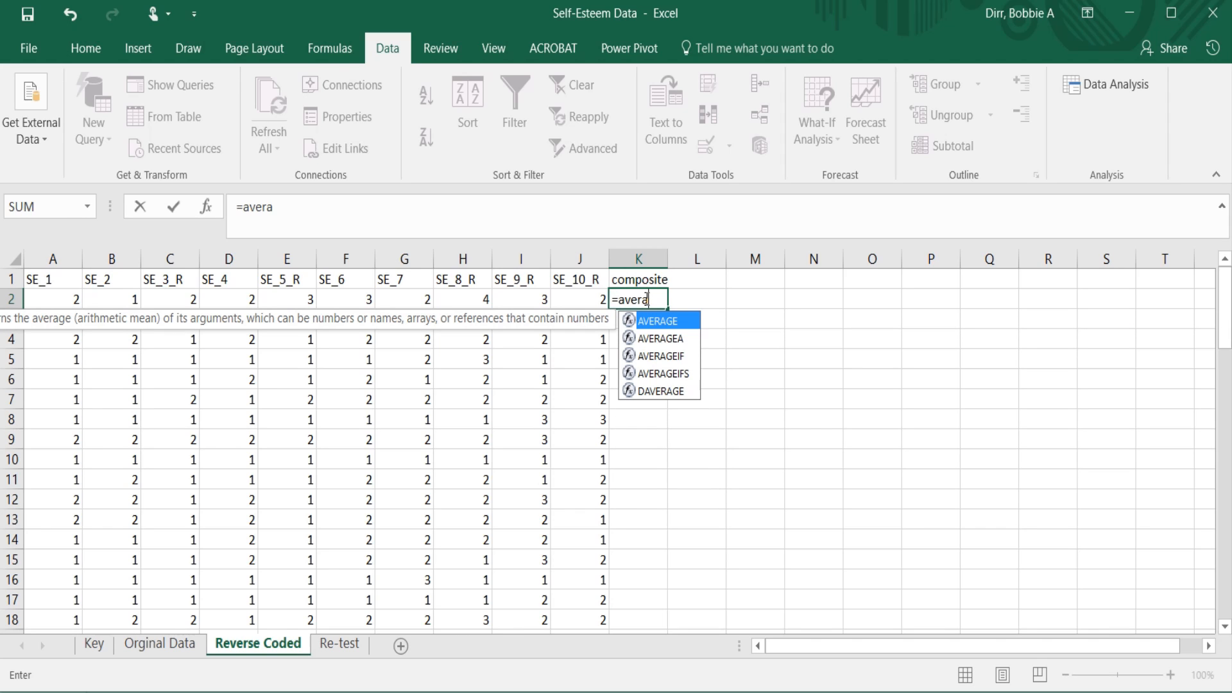
type("ge(")
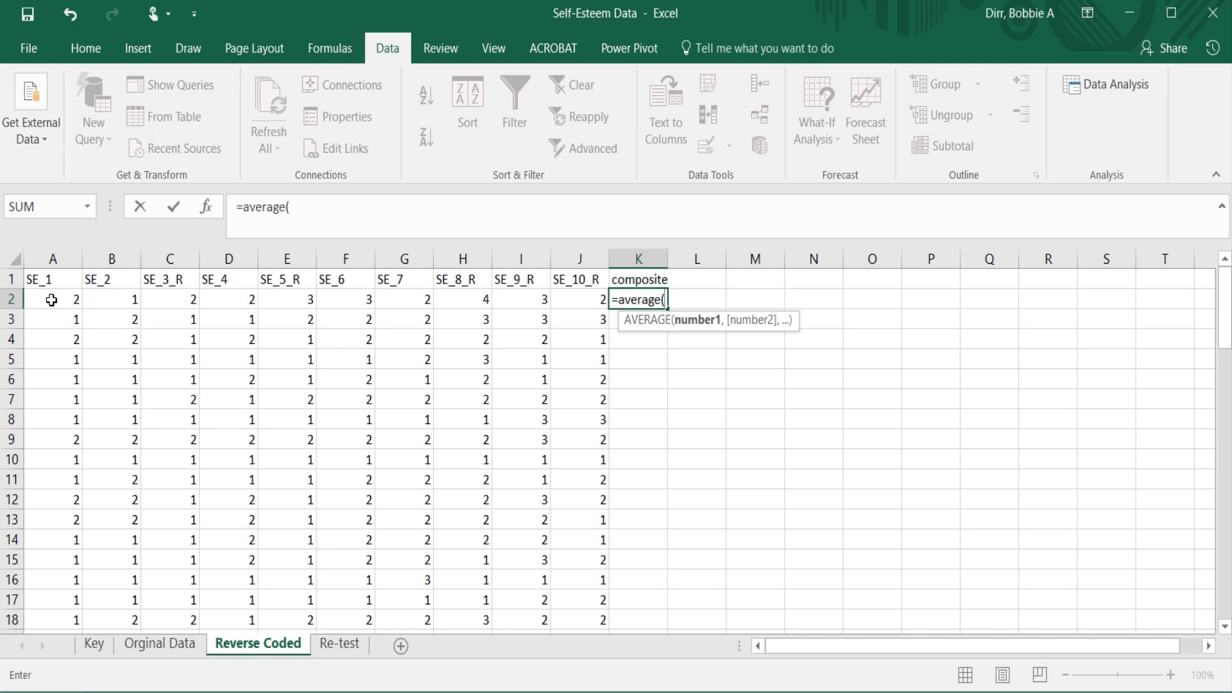
left_click_drag(52, 300, 568, 300)
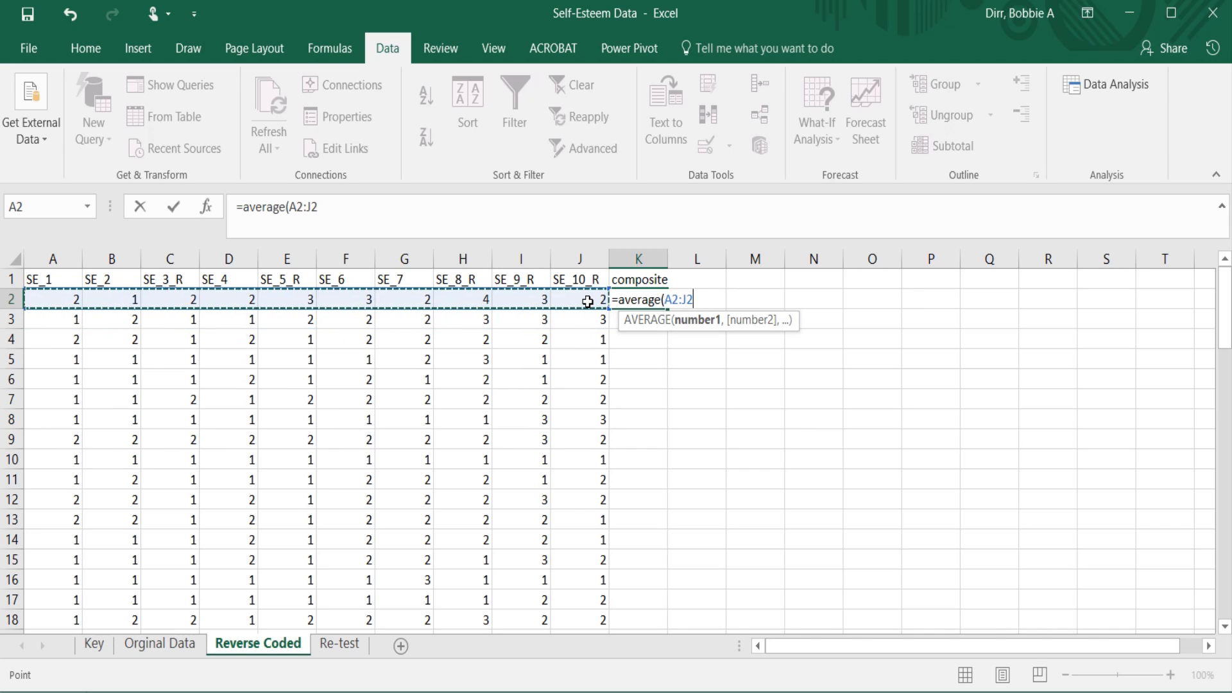
type(")")
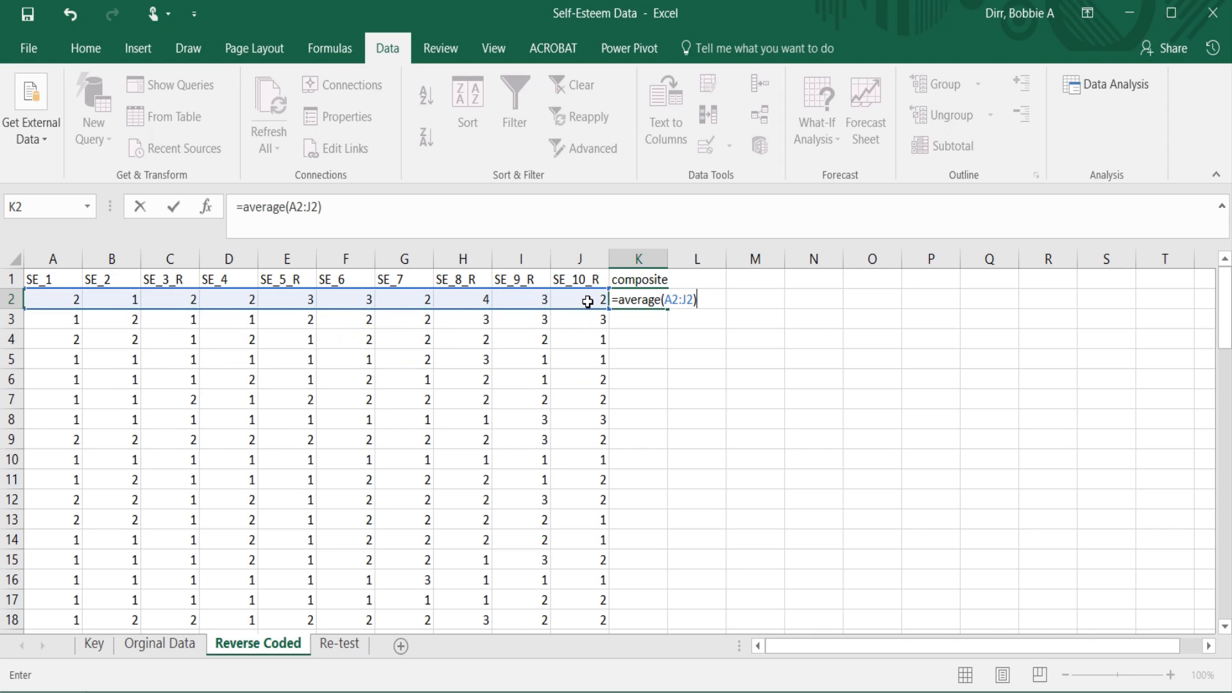
key("Return")
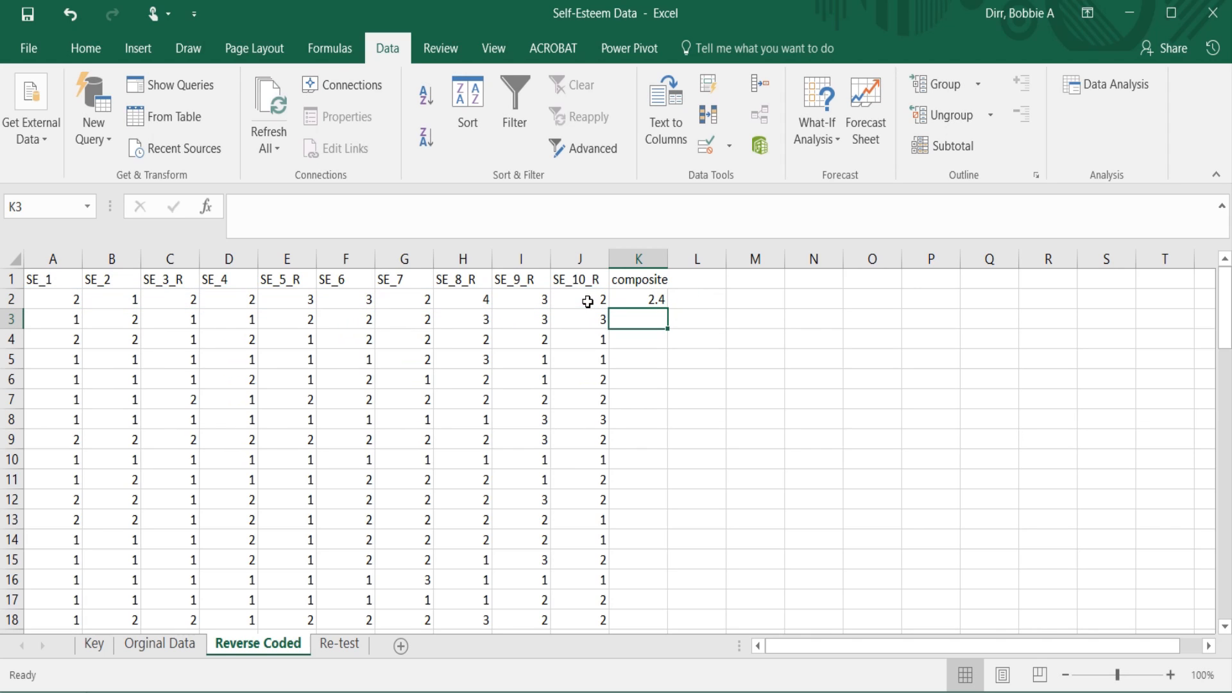
- Fill the K2 average formula down the composite column and check that it reaches row 76
left_click(656, 297)
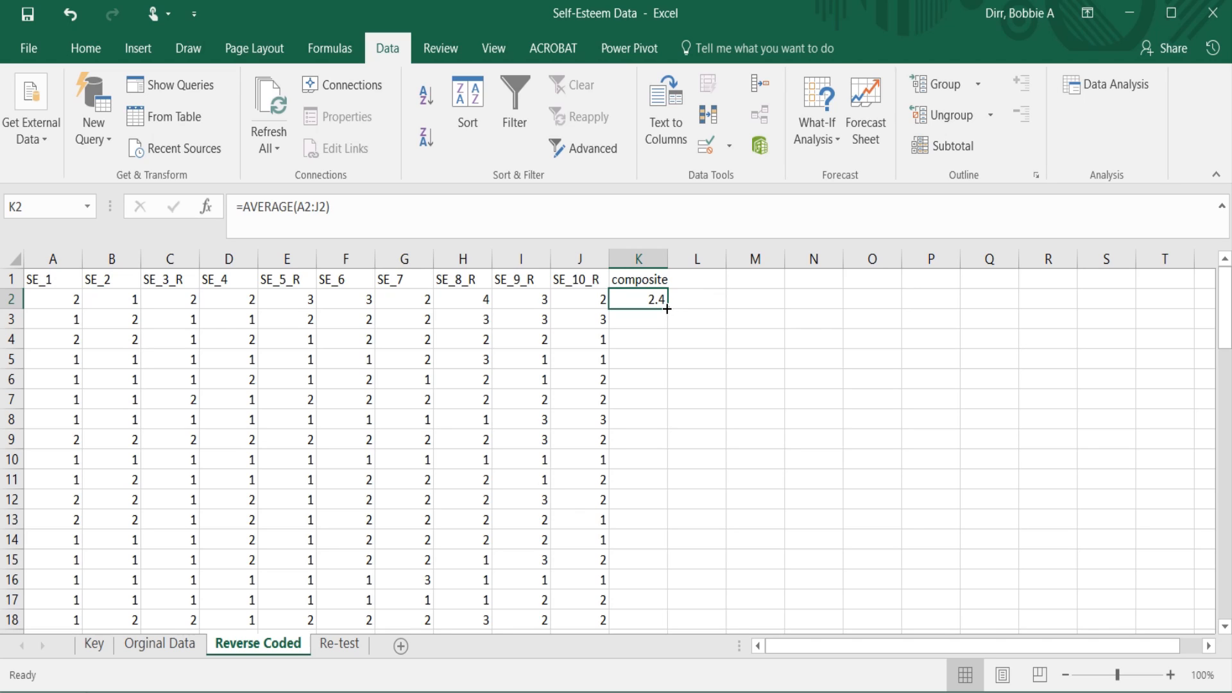
double_click(667, 310)
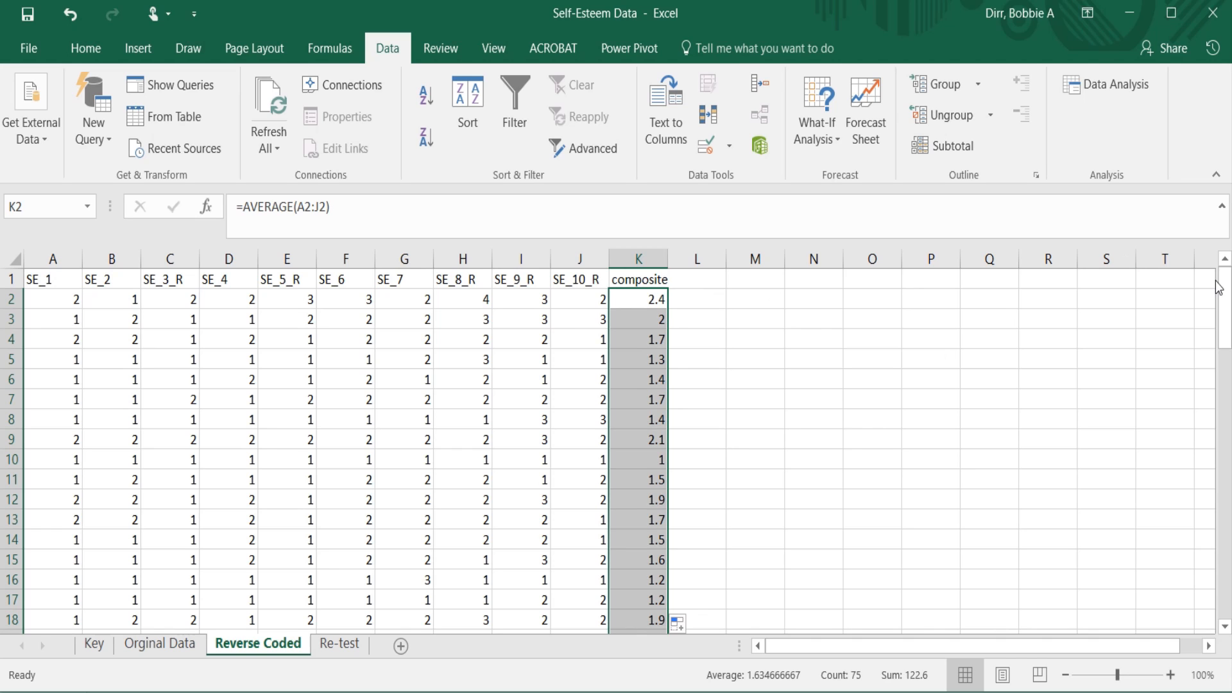
left_click_drag(1224, 284, 1227, 332)
left_click_drag(1225, 442, 1225, 577)
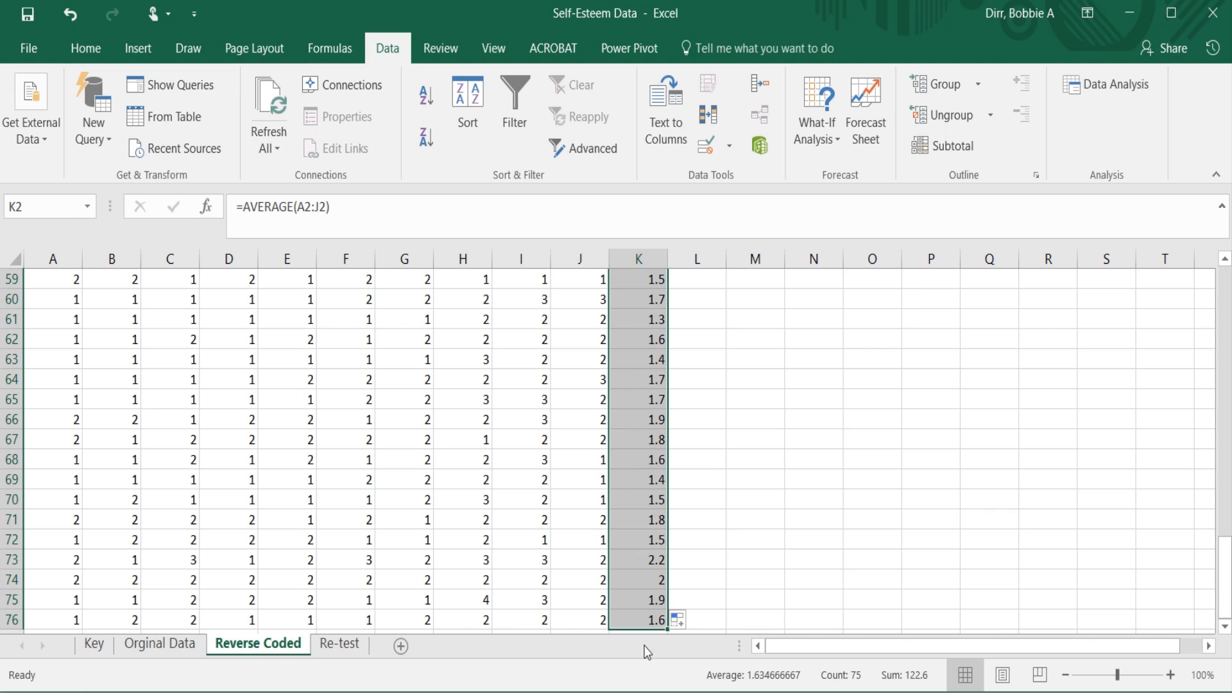
- Check the composite formulas in K2, K3 and K4, and look over the row 3 responses in A3:J3
left_click_drag(1224, 552, 1210, 282)
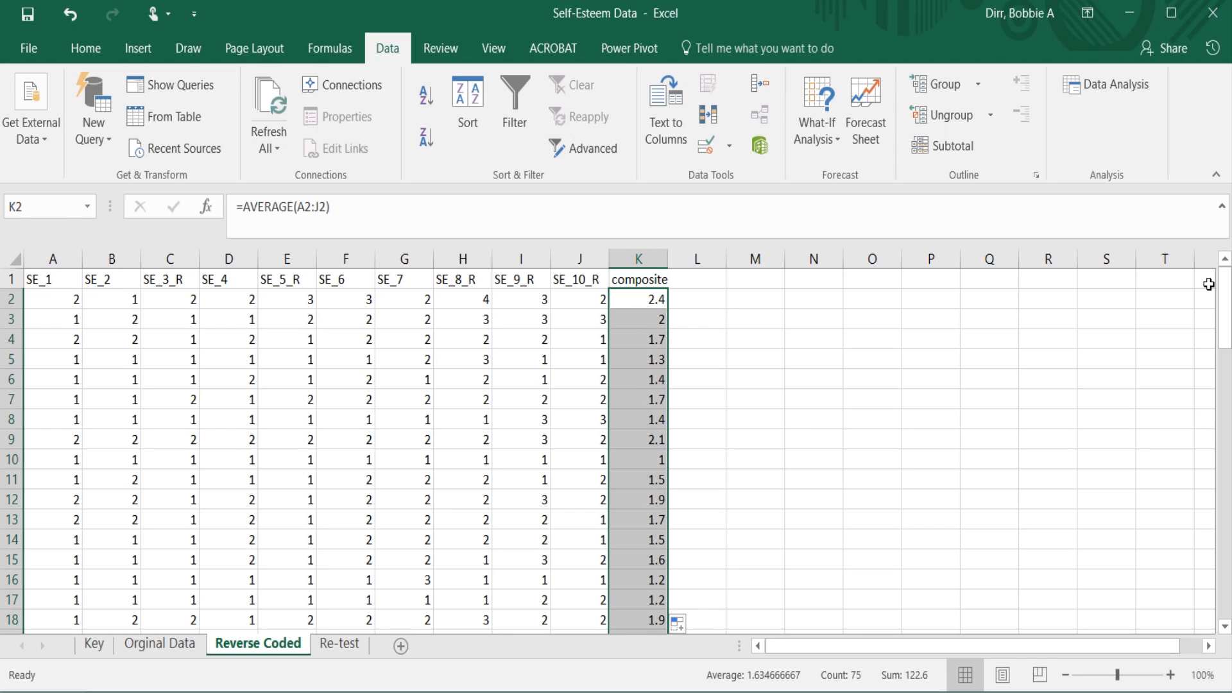
left_click(683, 301)
key("Left")
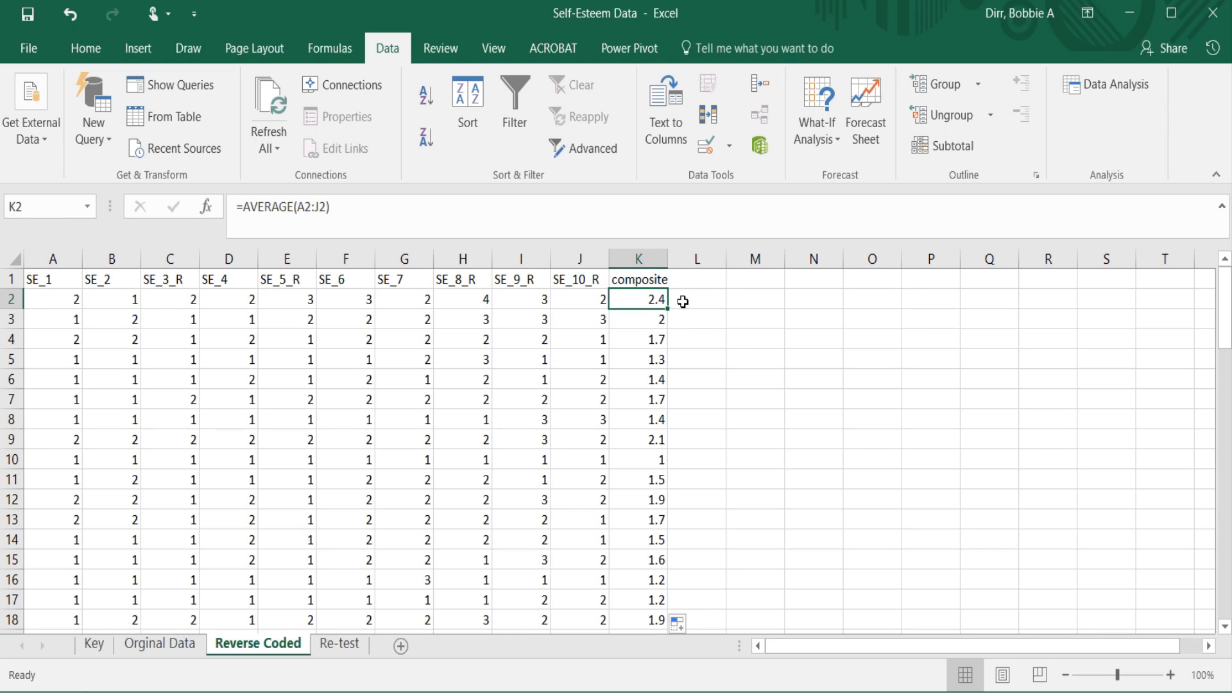
key("Down")
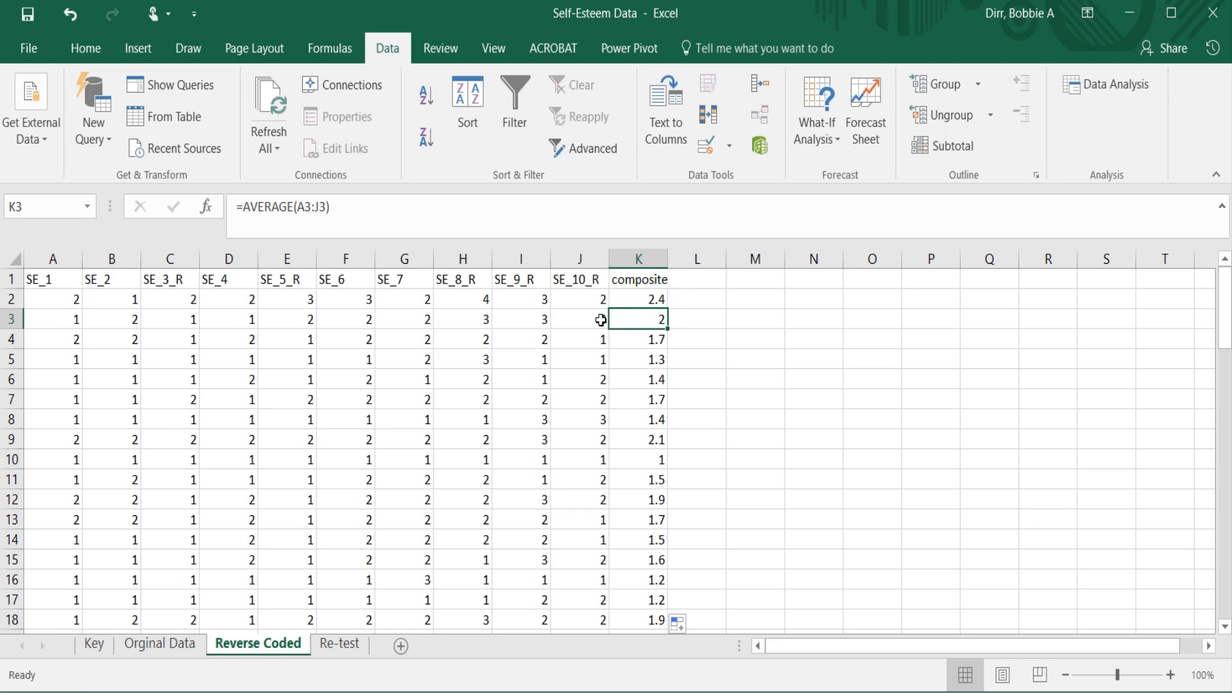
left_click(45, 316)
left_click_drag(597, 319, 38, 317)
left_click(658, 343)
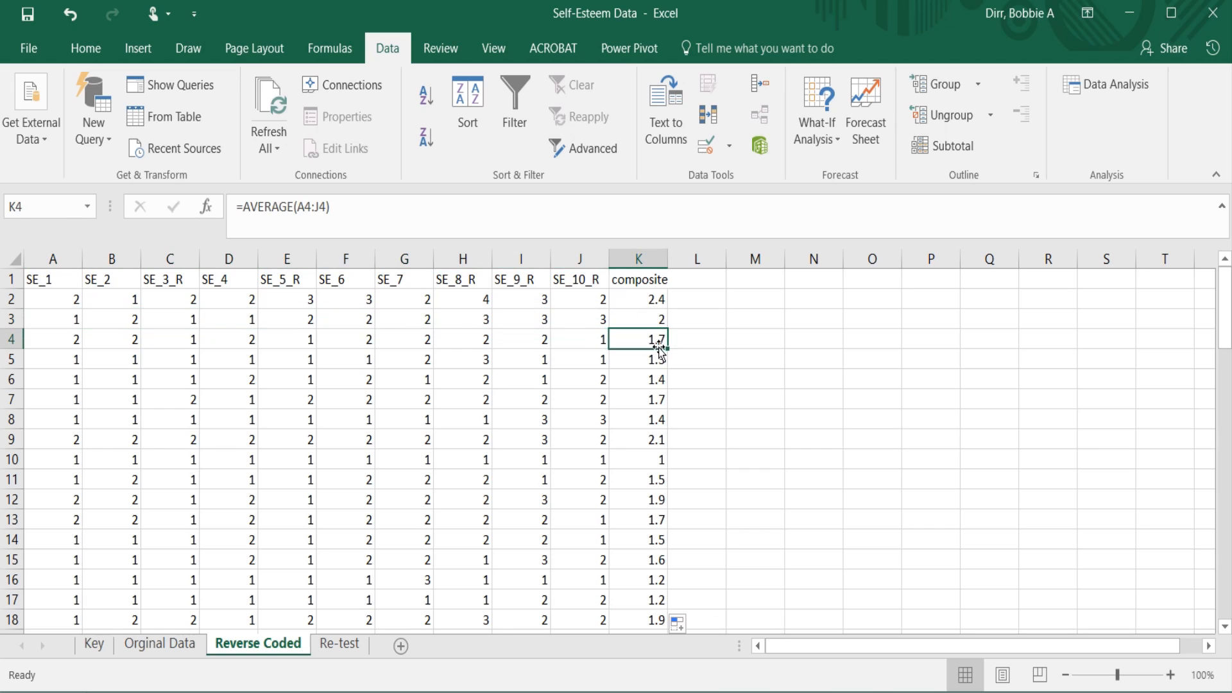
- Examine the composite scores and their row average formulas from K2 down to K24, and return to the header in K1
left_click(649, 275)
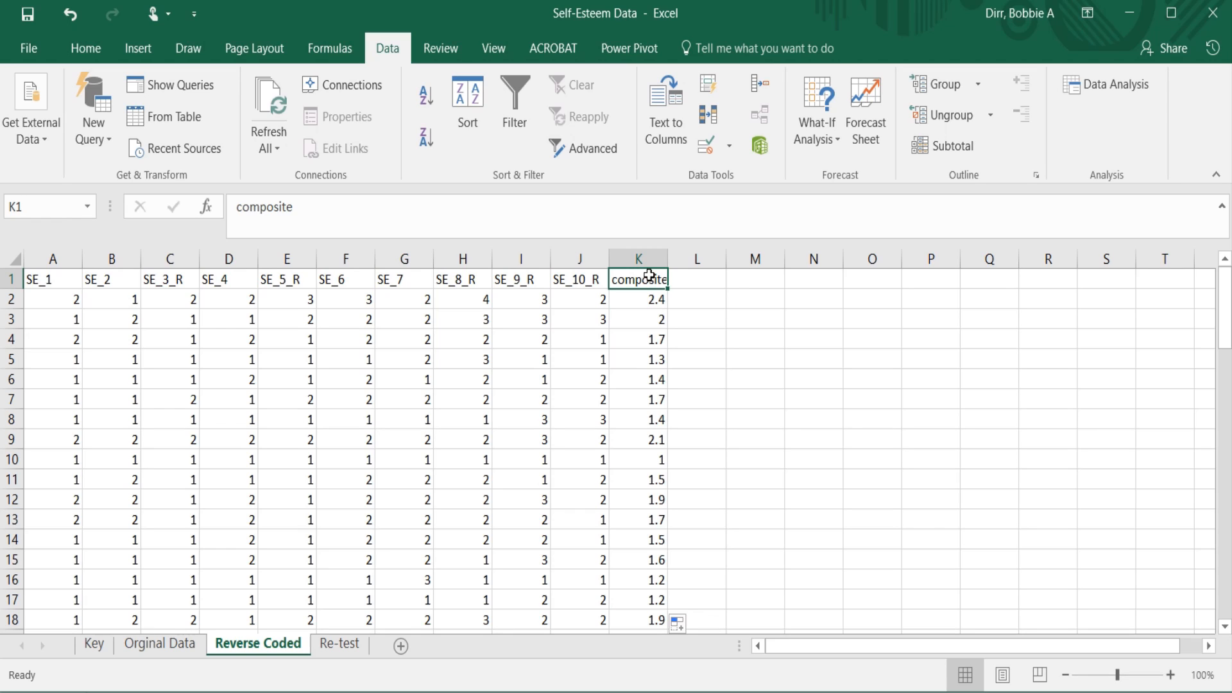
key("Down")
key("Down")
key("Up")
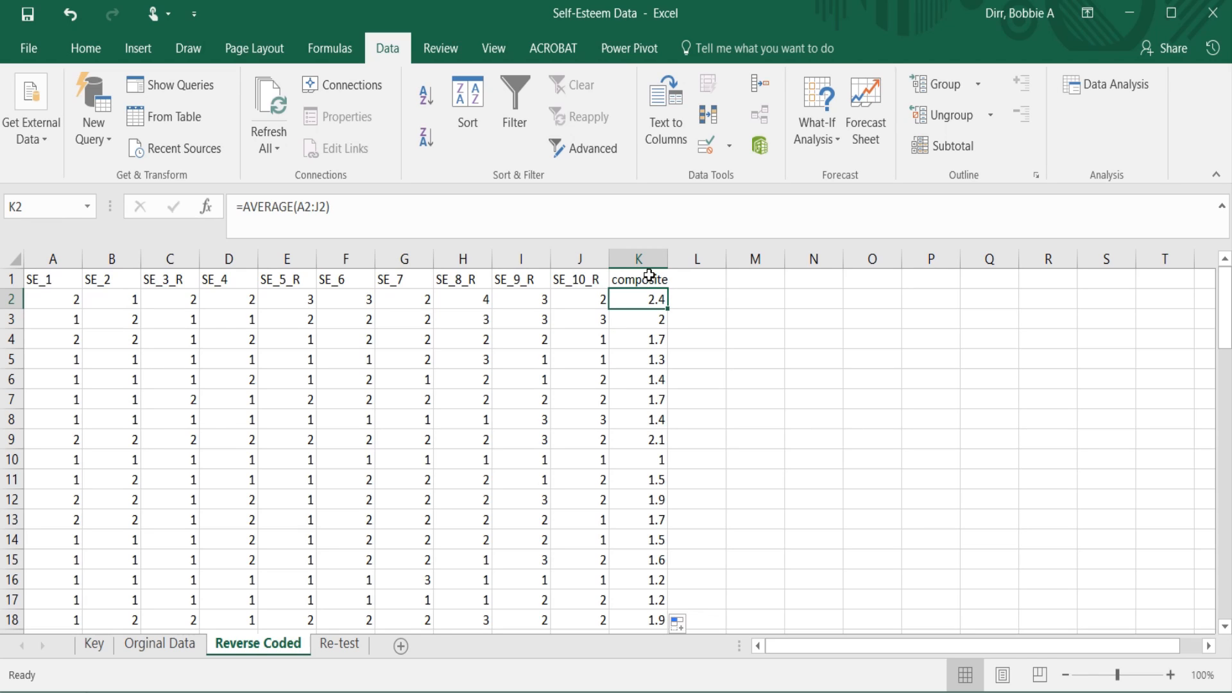
key("Down")
key("Down")
key("Down")
key("Down")
key("Down")
key("Down")
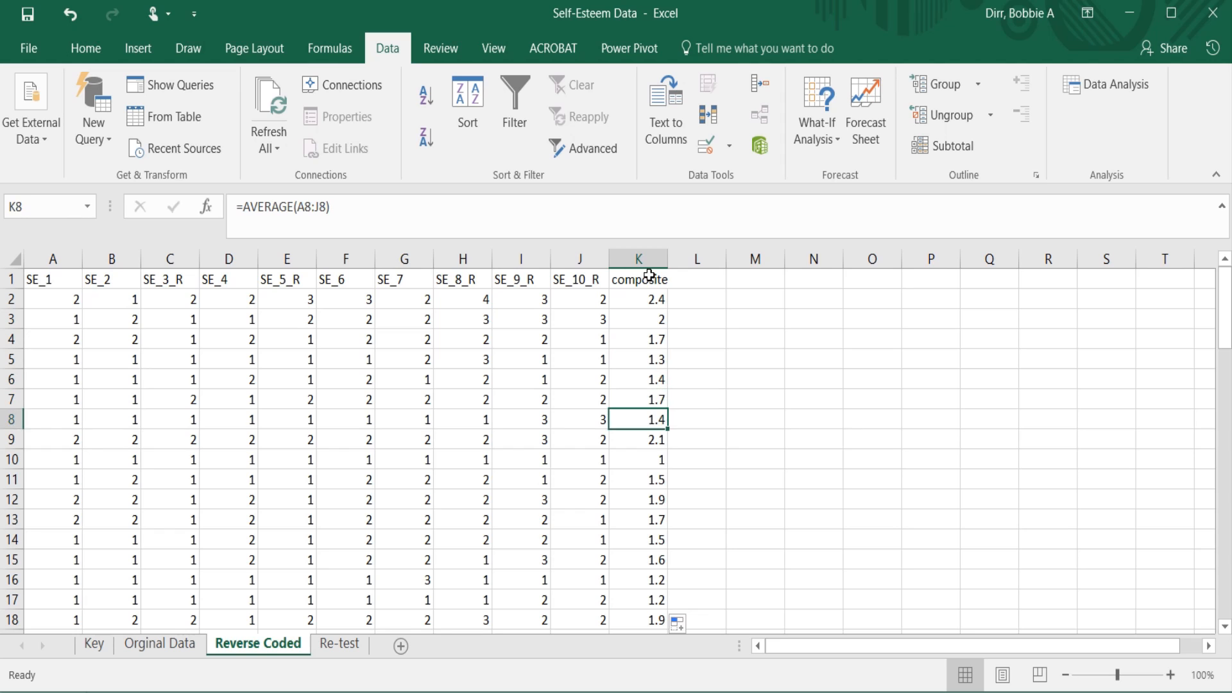
key("Down")
key("Down")
key("Down")
key("Down")
key("Down")
key("Down")
key("Down")
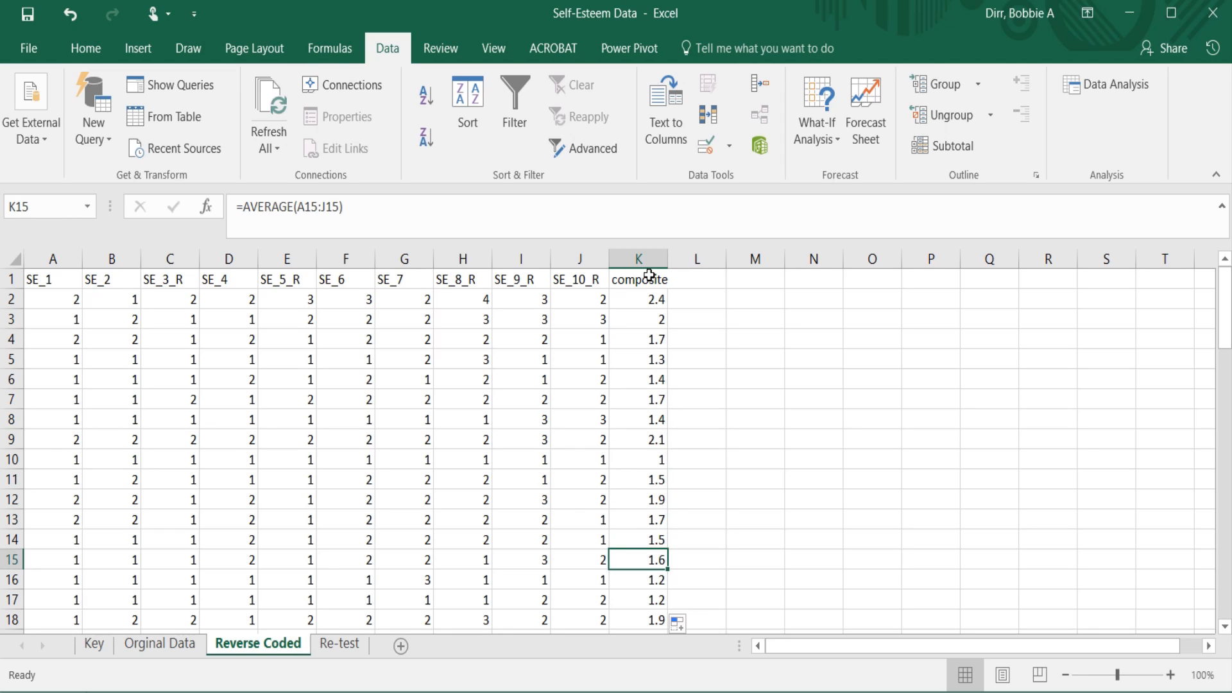
key("Down")
key("Down")
key("Down")
key("Down")
key("Down")
key("Down")
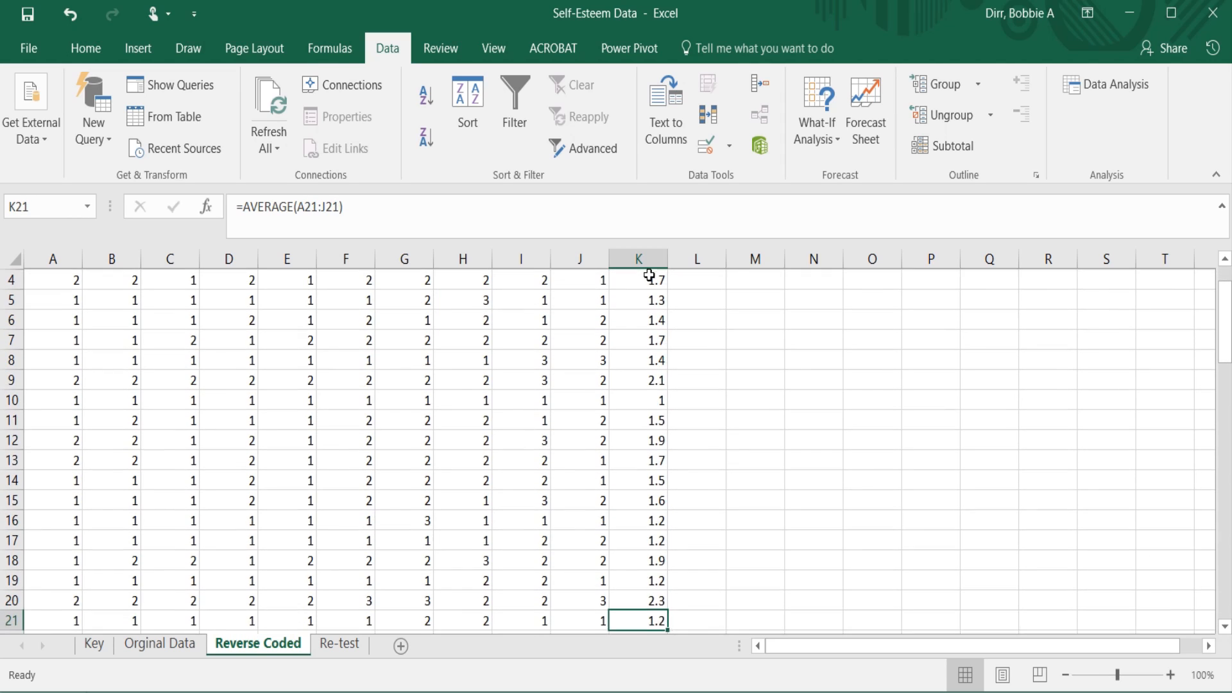
key("Up")
key("Up")
key("Up")
key("Down")
key("Down")
key("Down")
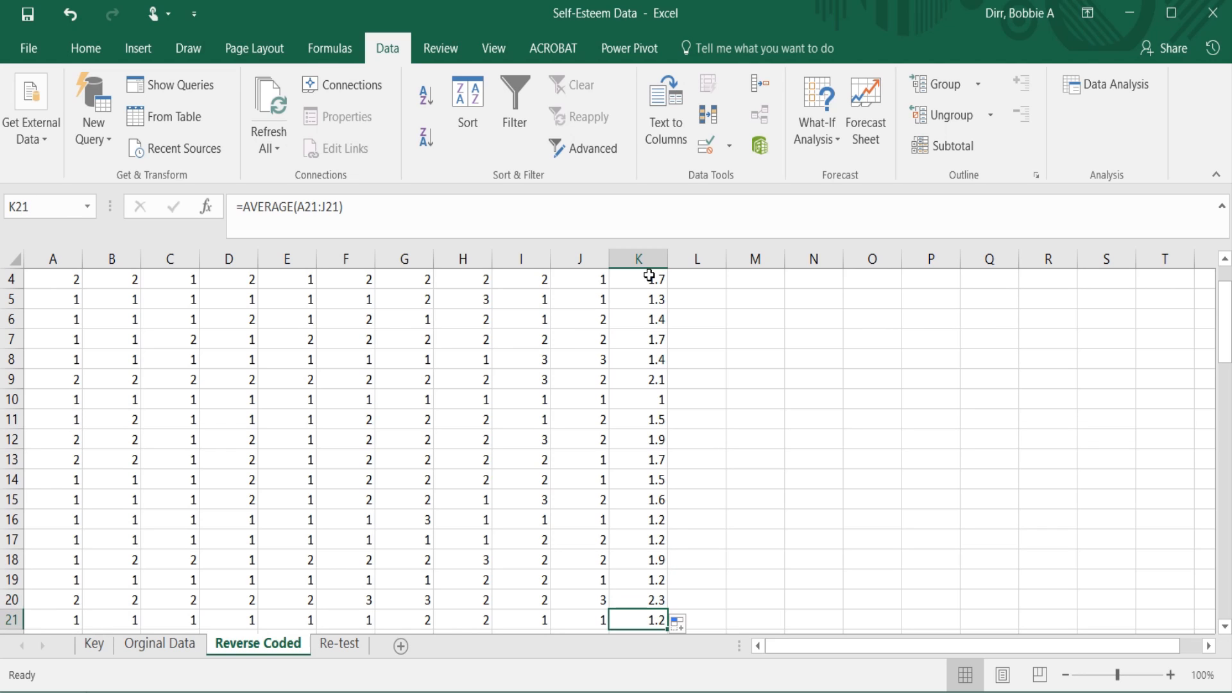
key("Down")
key("Down")
key("Down")
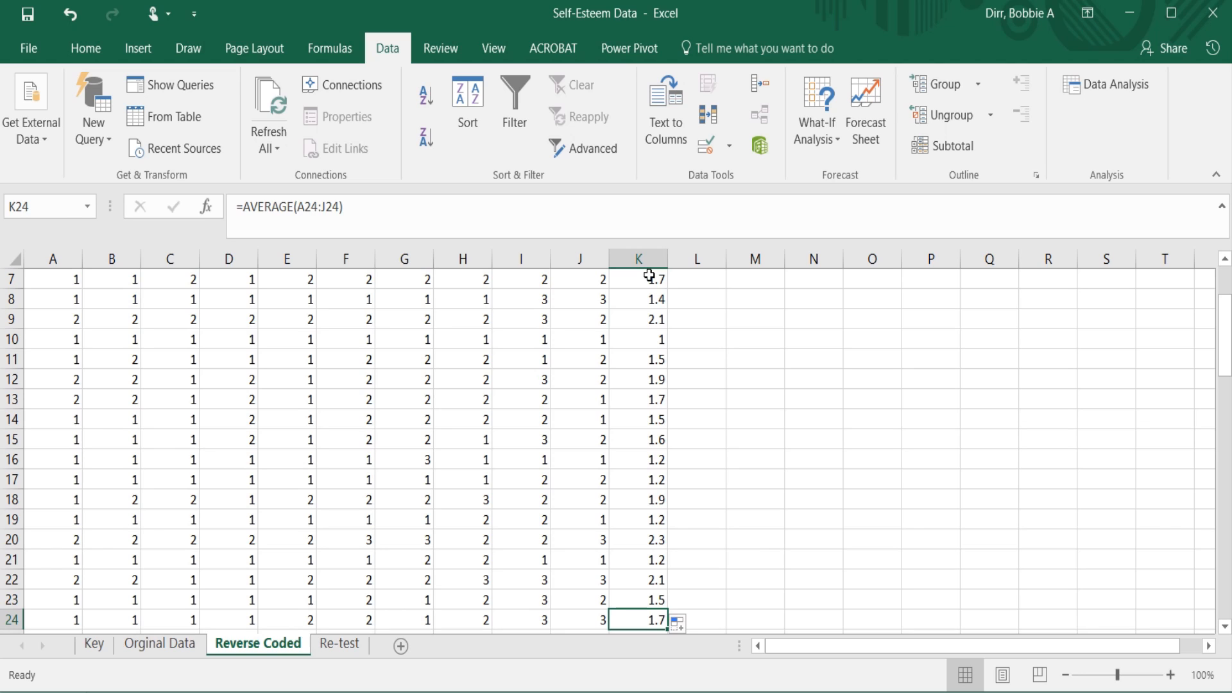
key("Up")
key("Up")
key("Up")
key("Up")
key("Up")
key("Up")
key("Up")
key("Up")
key("Up")
key("Up")
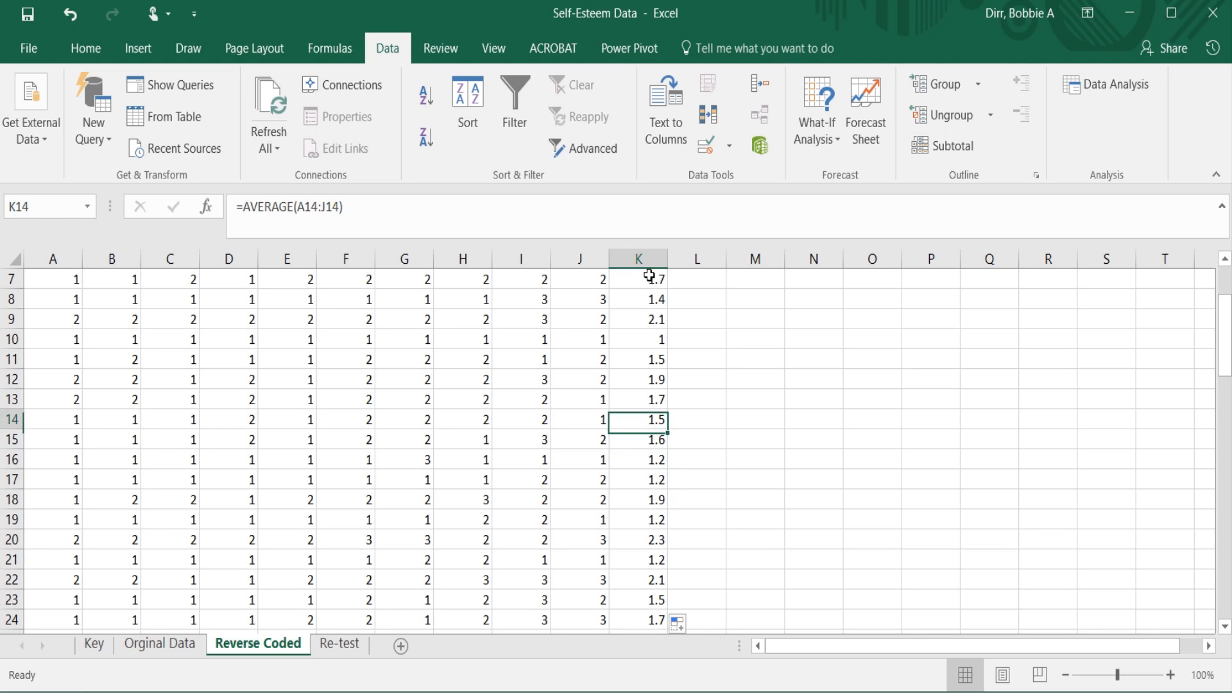
key("Up")
key("Up")
key("Up")
key("Up")
key("Up")
key("Up")
key("Up")
key("Up")
key("Up")
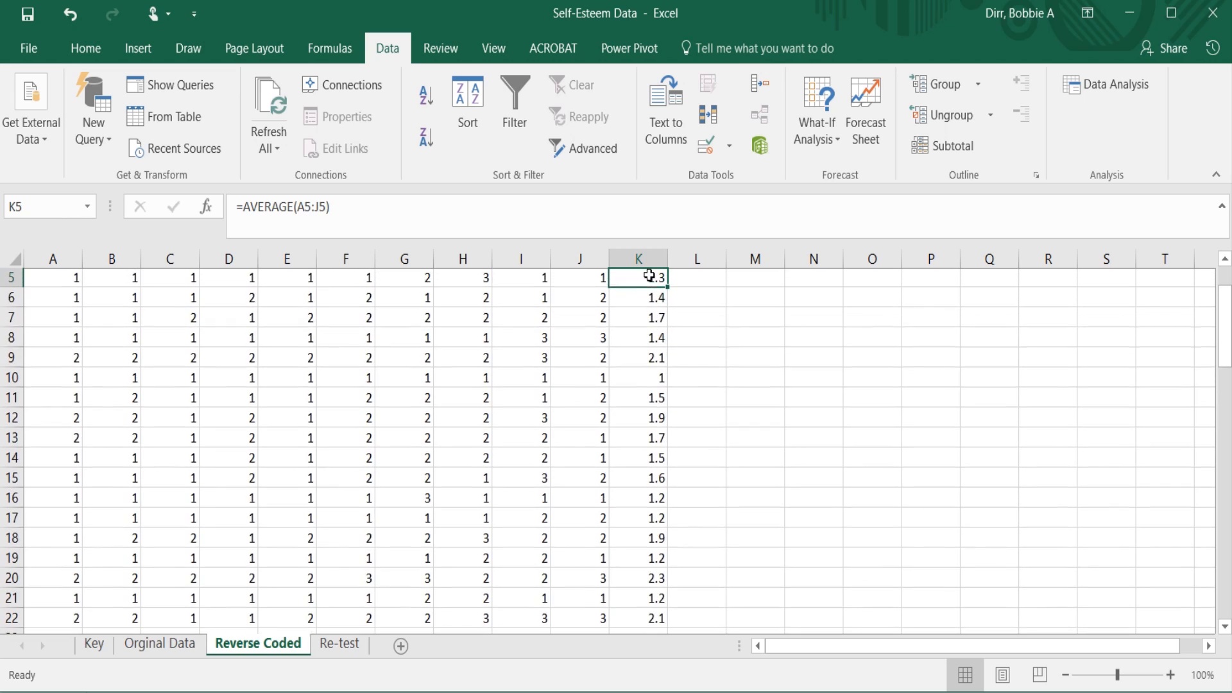
key("Up")
key("Up")
key("Up")
key("Up")
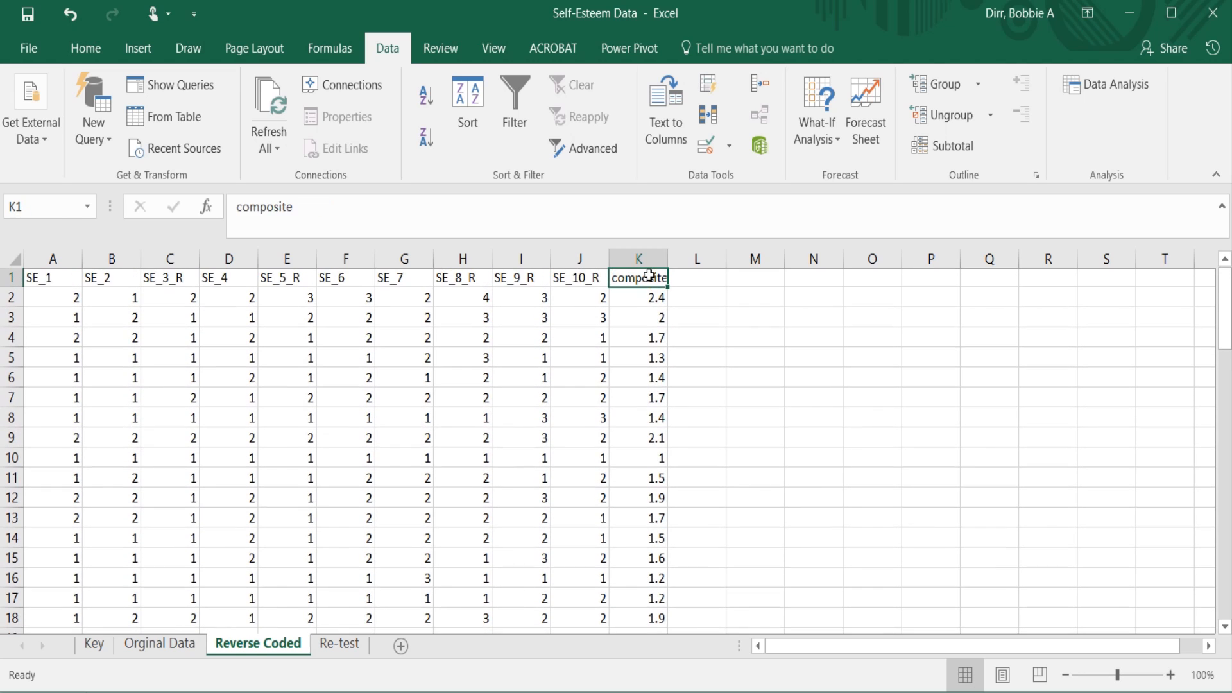
- Review the first composite scores again, from K2 down to K12
key("Down")
key("Down")
key("Down")
key("Down")
key("Down")
key("Down")
key("Down")
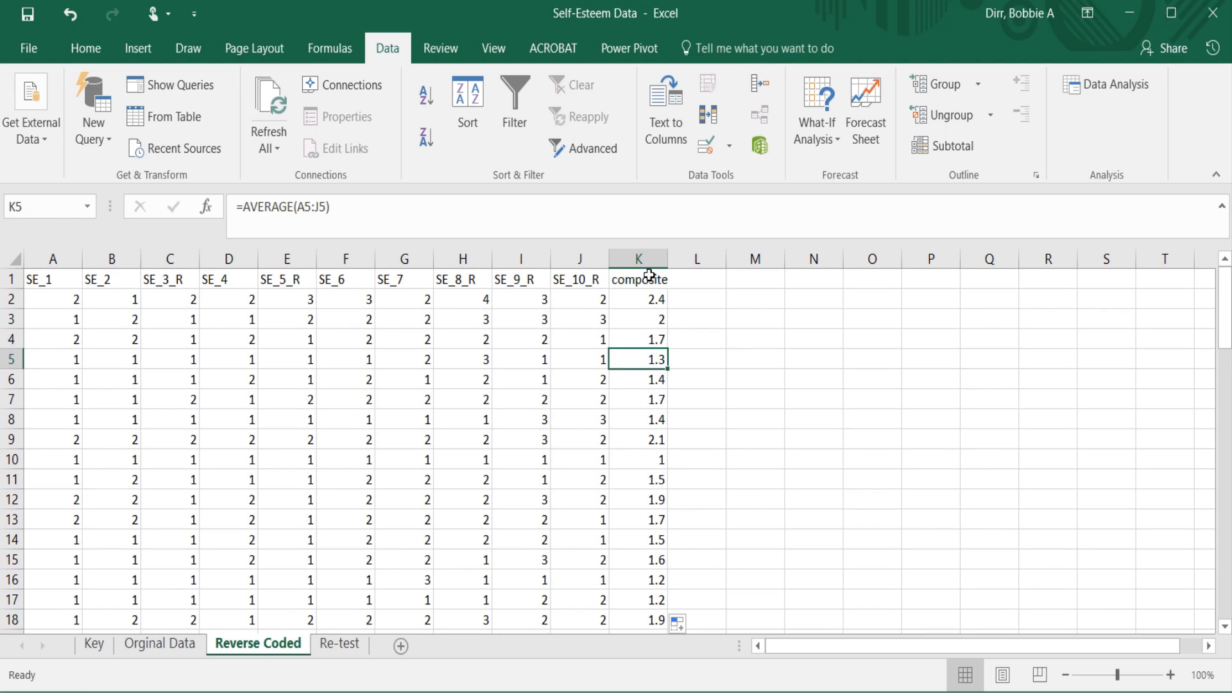
key("Down")
key("Down")
key("Down")
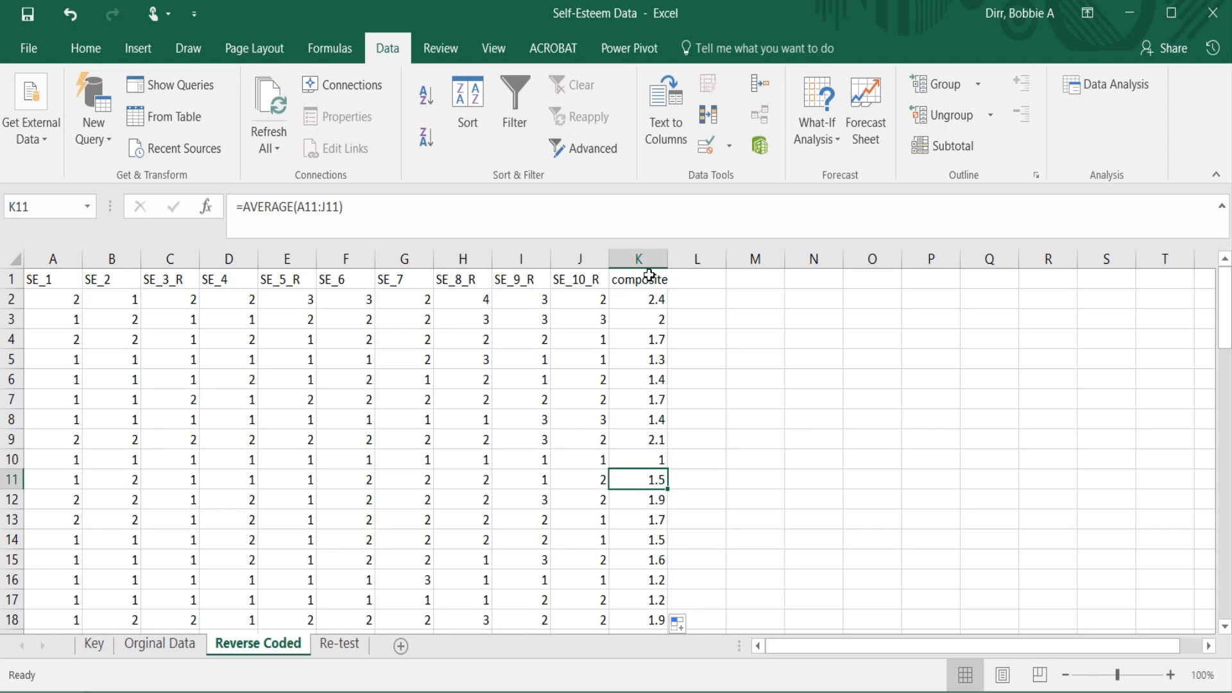
key("Down")
key("Up")
key("Up")
key("Up")
key("Up")
key("ctrl+Up")
- Enter the formula =average(K:K) in M3 to average the whole composite column
key("Right")
key("Right")
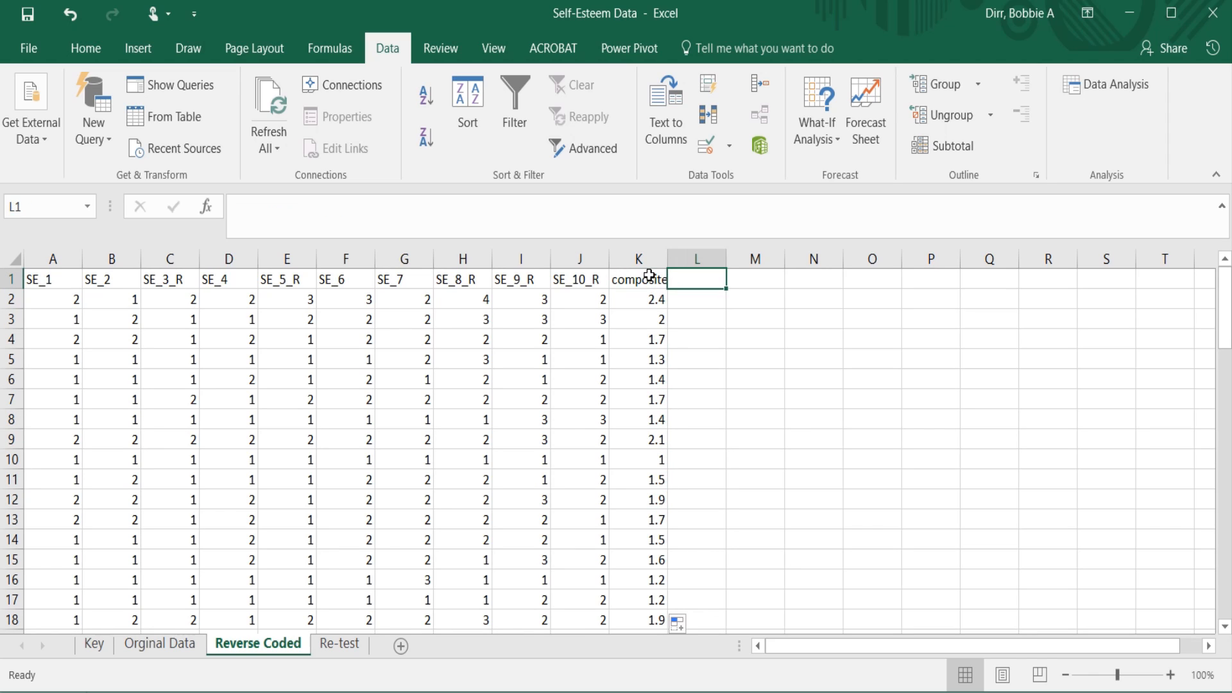
key("Down")
key("Down")
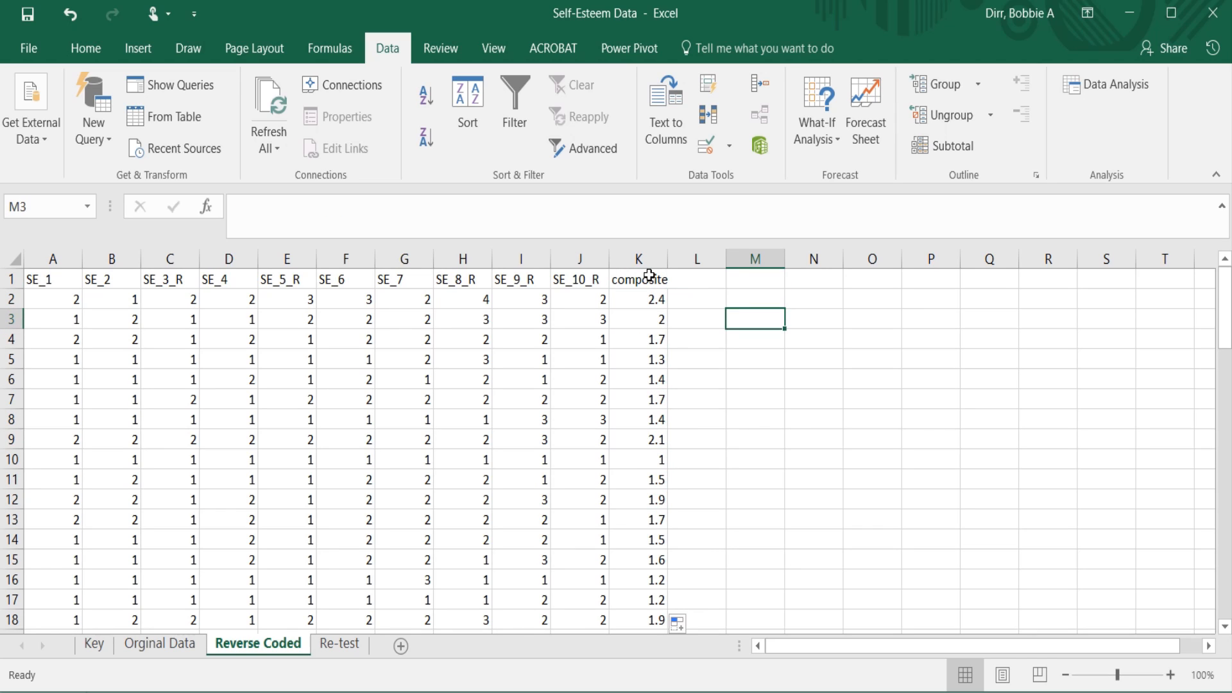
type("=")
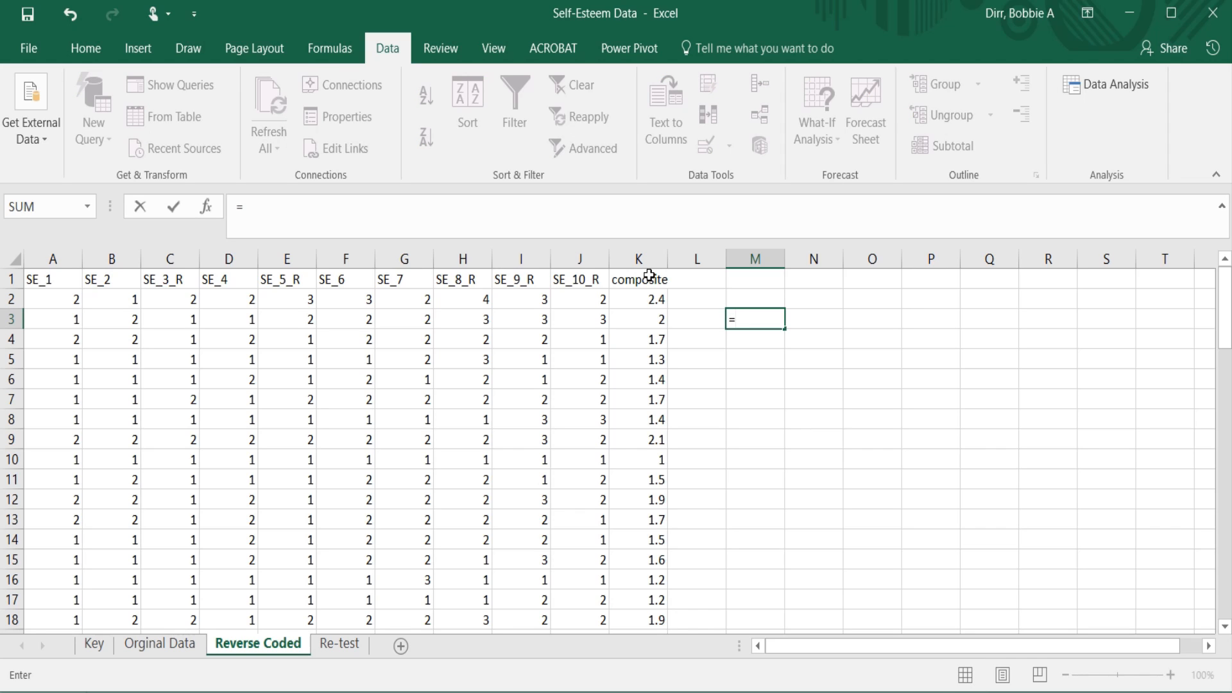
type("a")
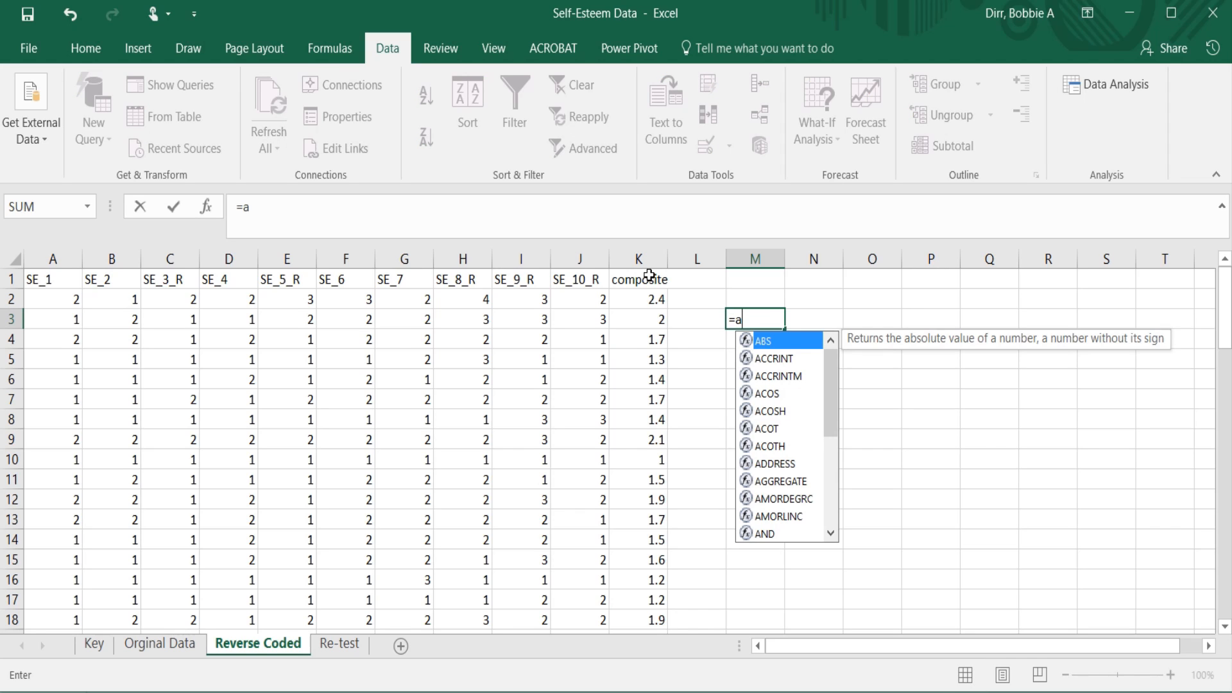
type("verage")
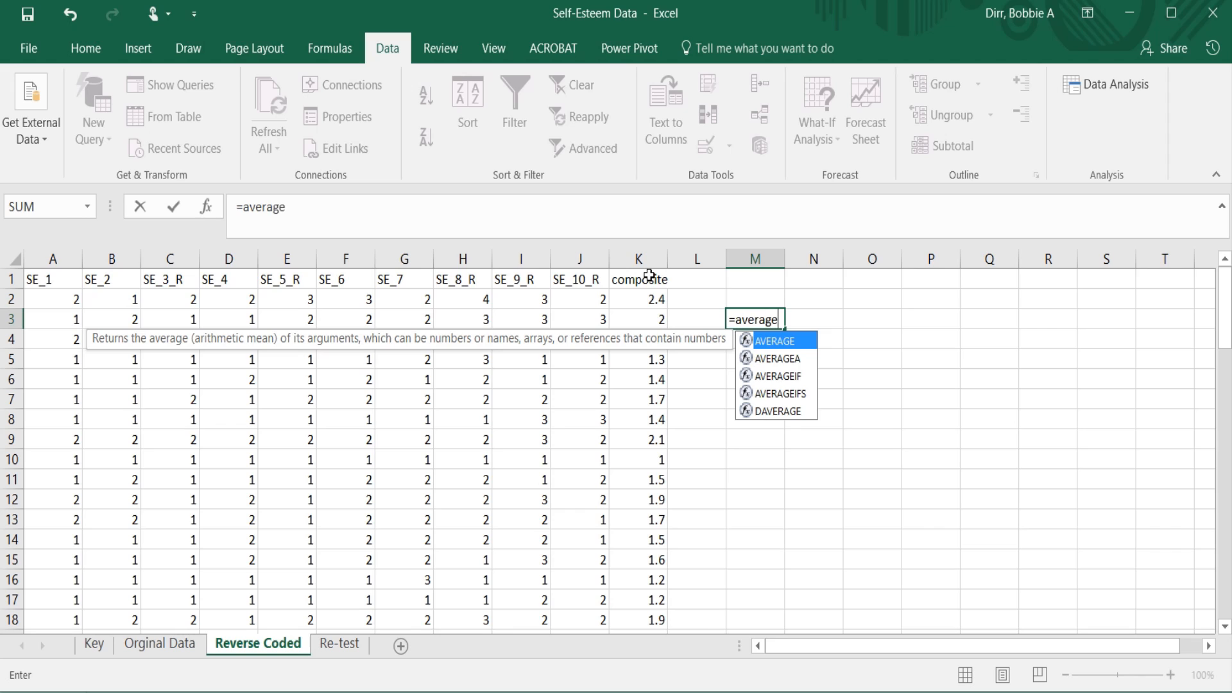
type("(")
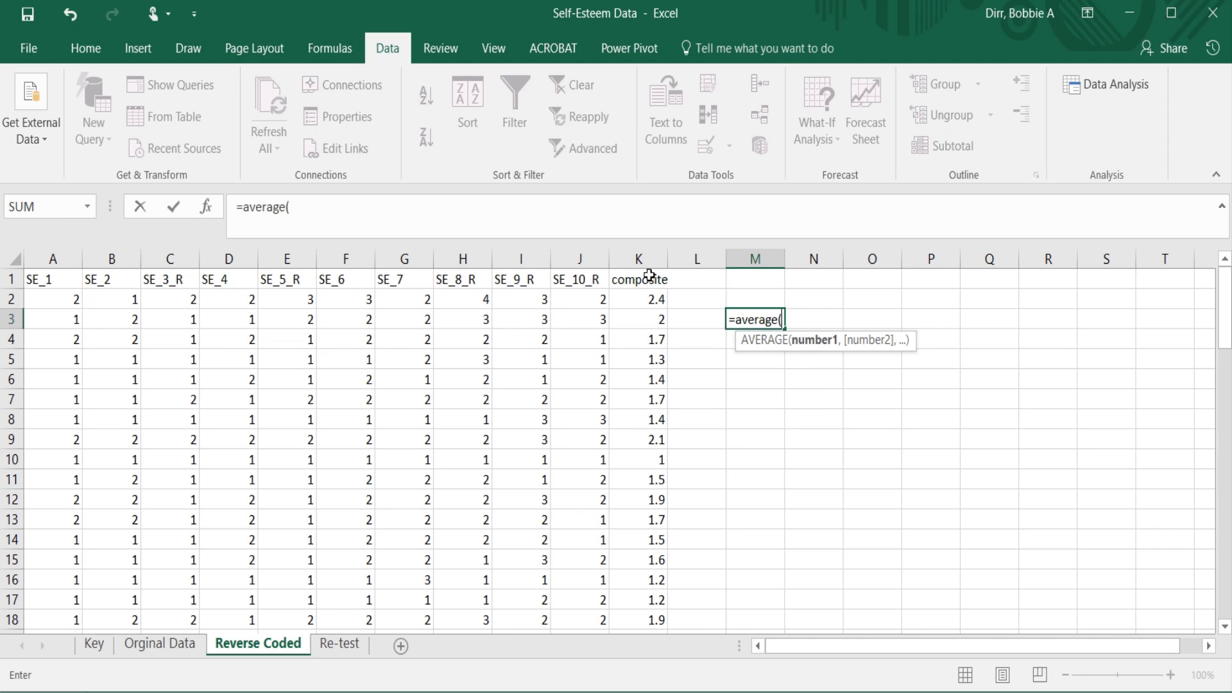
left_click(637, 258)
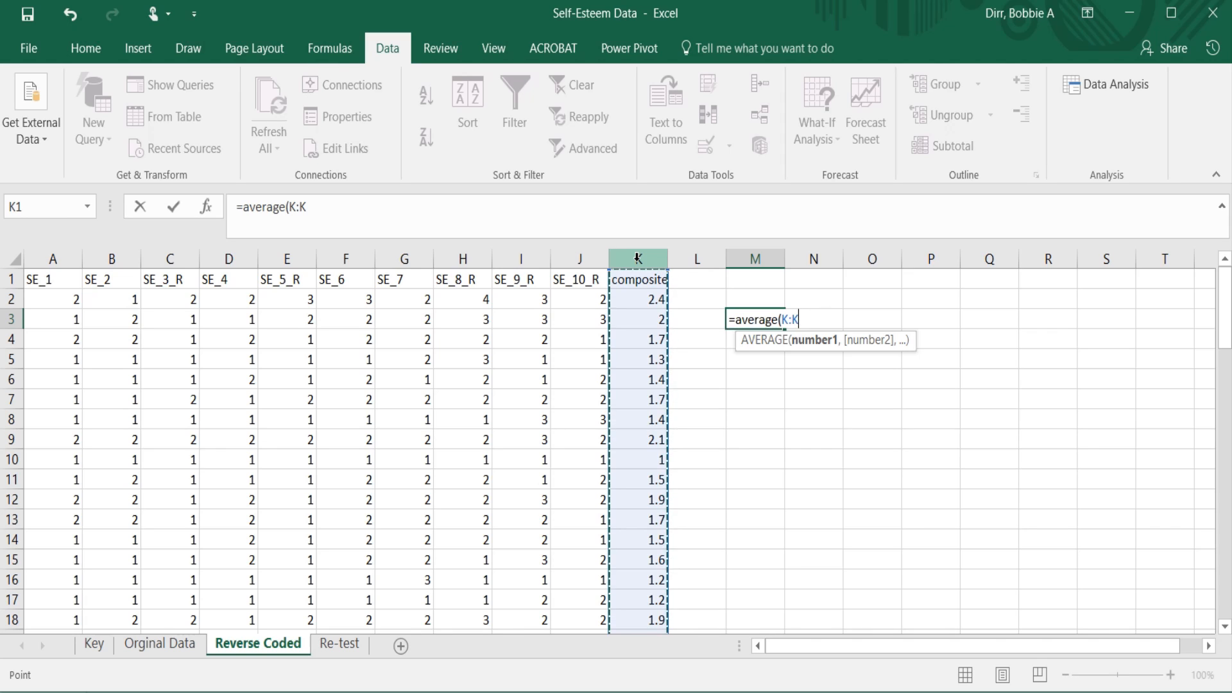
type(")")
key("Return")
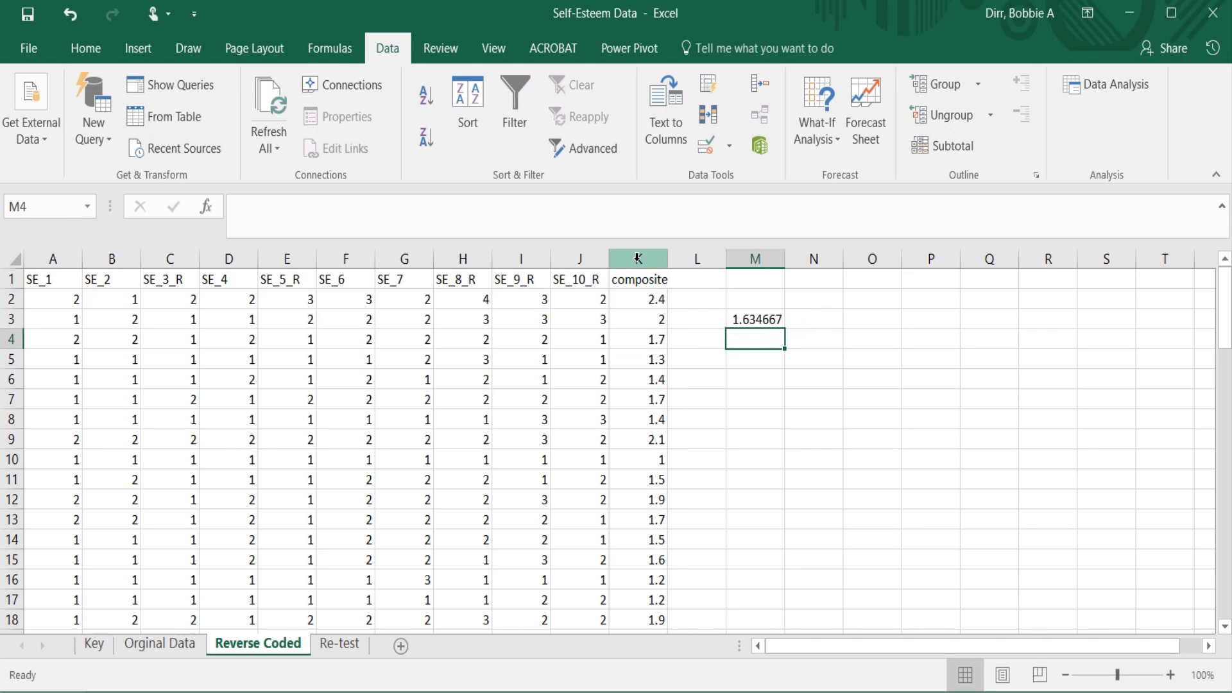
- Compare the overall average formula in M3 with the composite in K2 and the row 2 responses in A2:J2
left_click(770, 319)
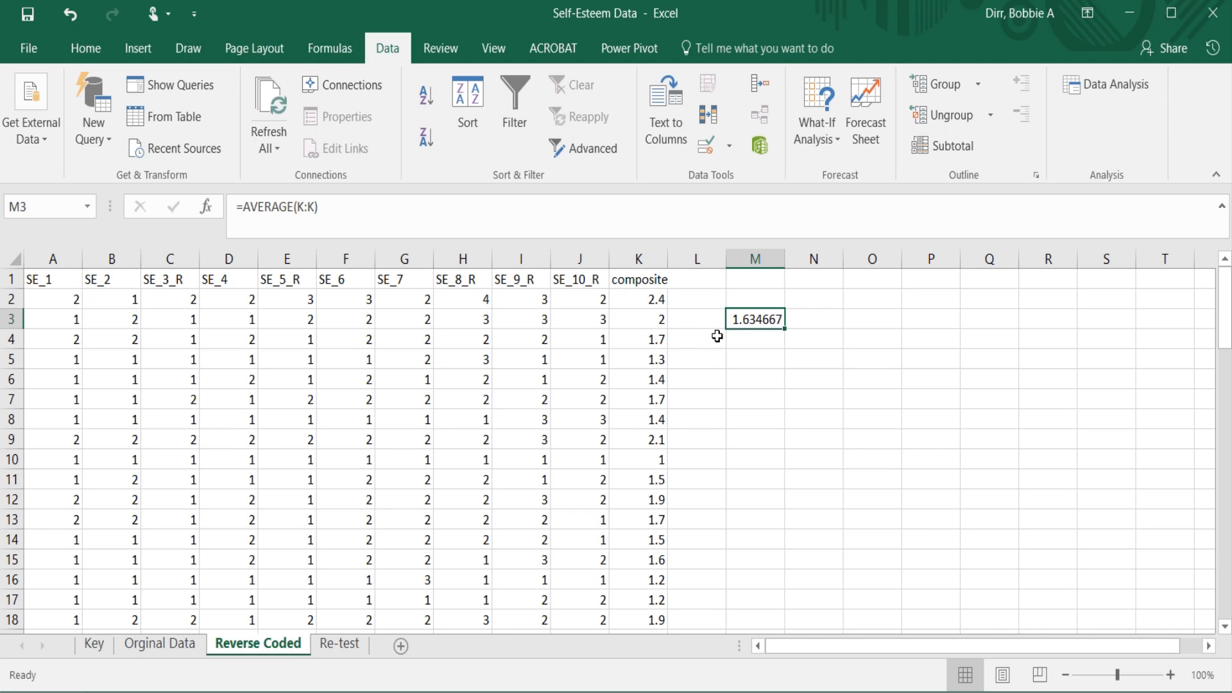
left_click(635, 298)
left_click(763, 323)
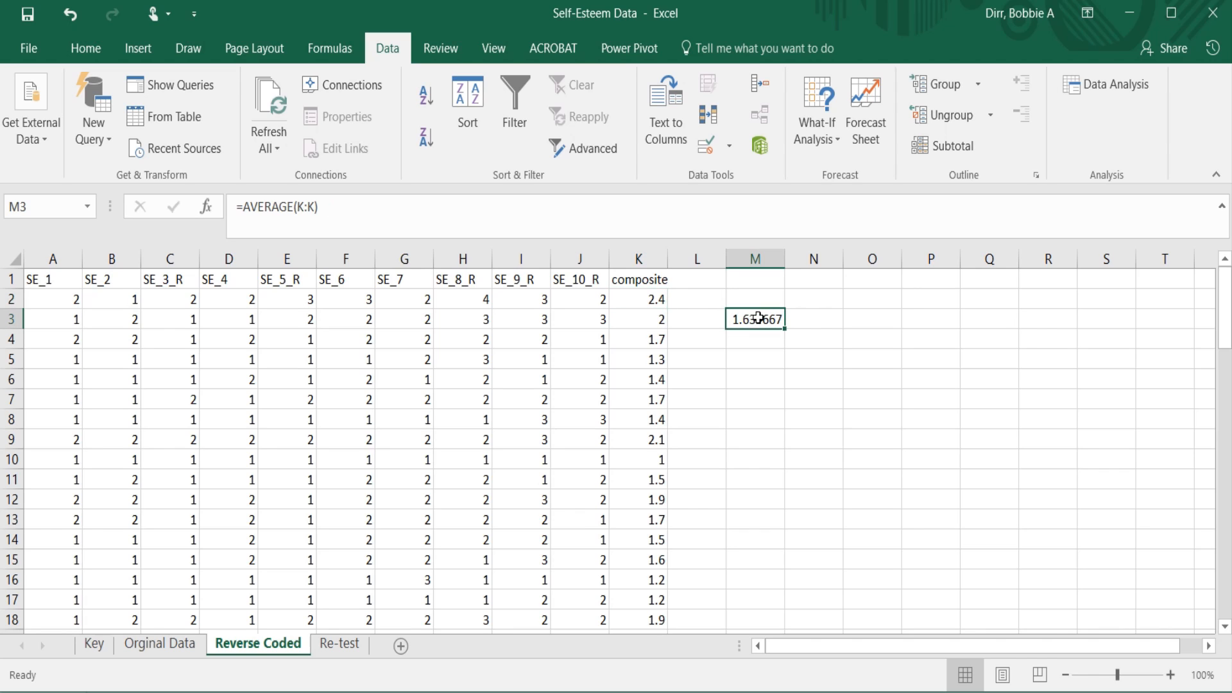
left_click(656, 297)
left_click_drag(603, 299, 44, 293)
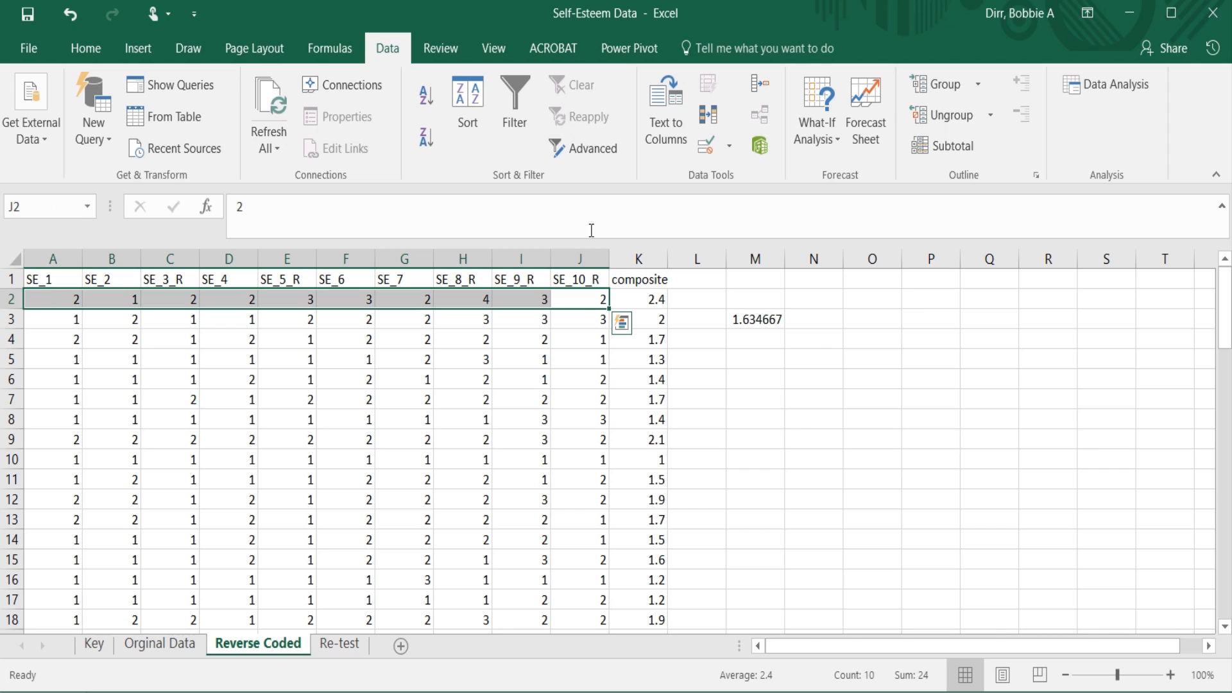
- Look through the individual respondents' composite scores in K2 to K10 and the composite header
left_click(641, 300)
key("Down")
key("Down")
key("Down")
key("Down")
key("Down")
key("Down")
key("Down")
key("Down")
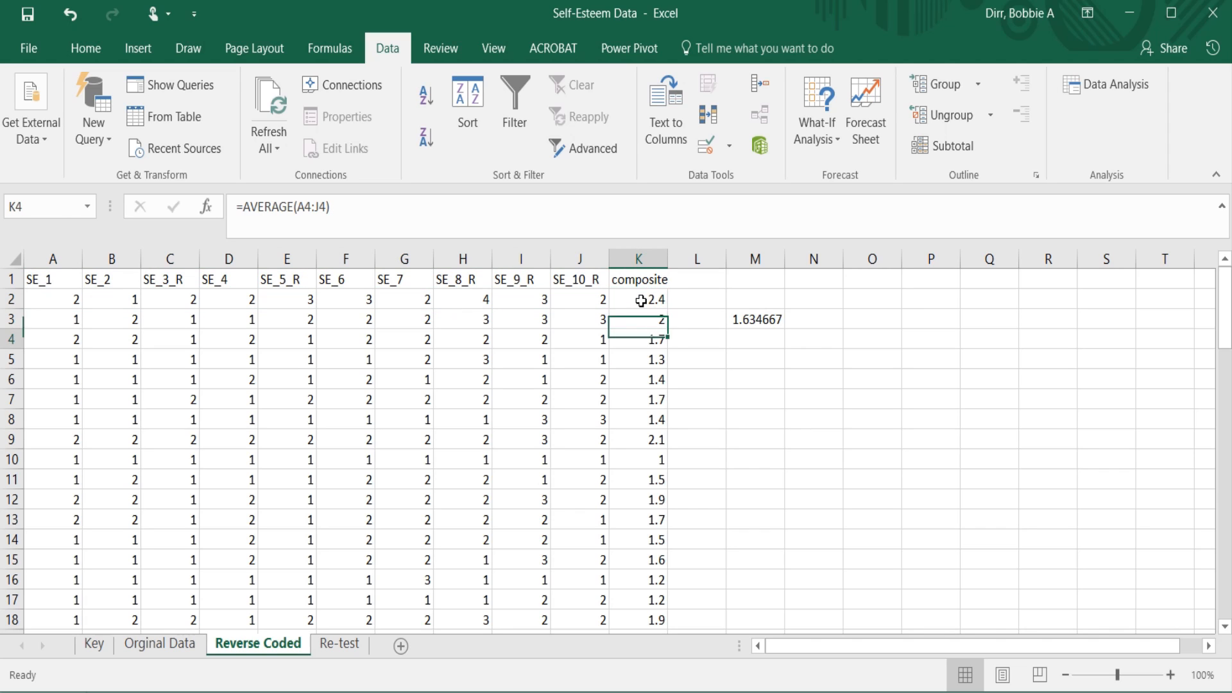
key("Up")
key("Up")
key("Up")
key("Up")
key("Up")
key("Up")
key("Up")
key("Up")
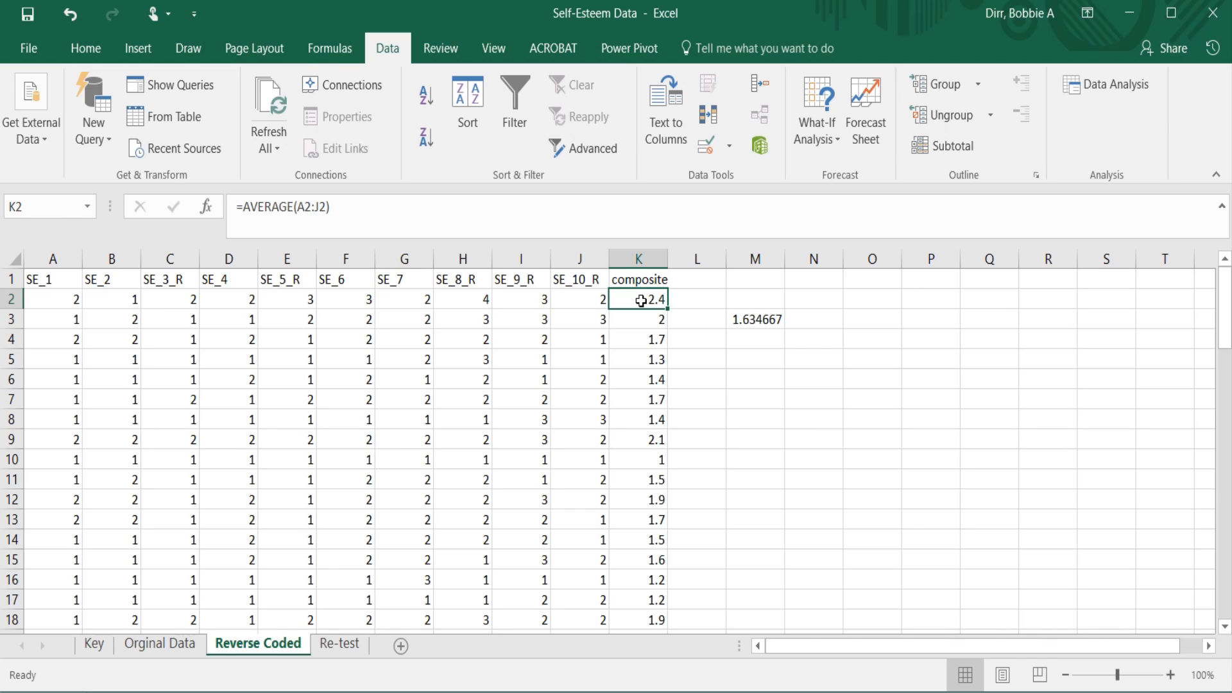
key("Down")
key("Down")
key("Up")
key("Up")
key("Up")
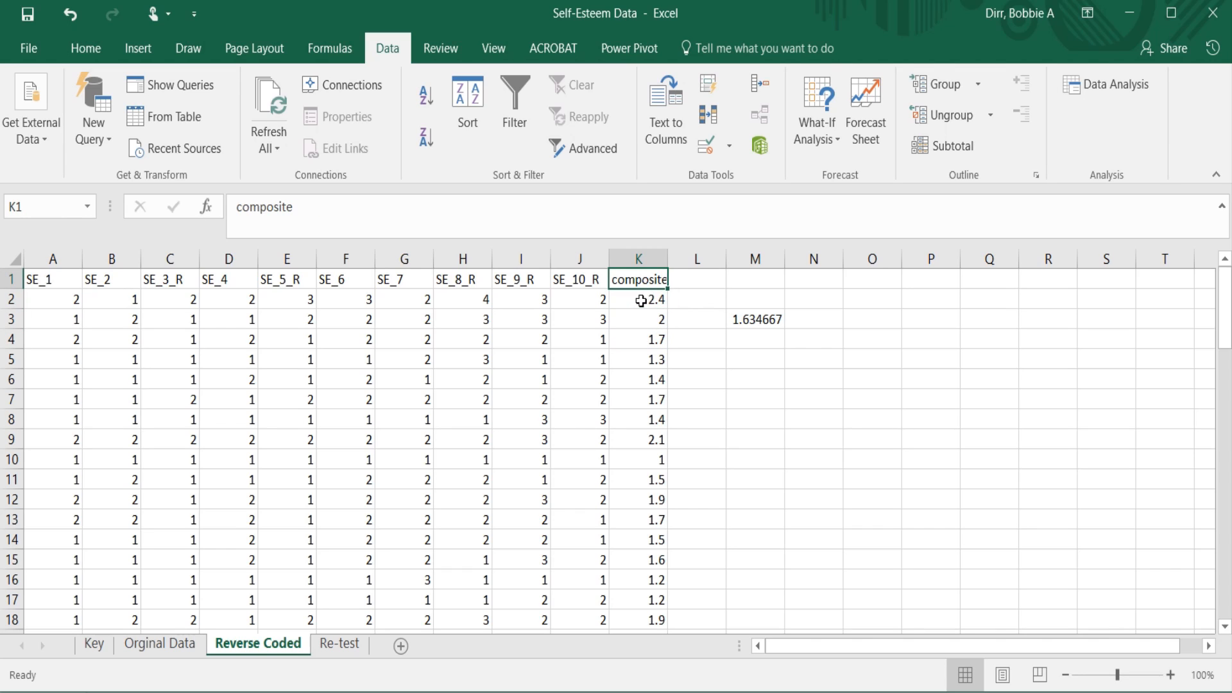
key("Down")
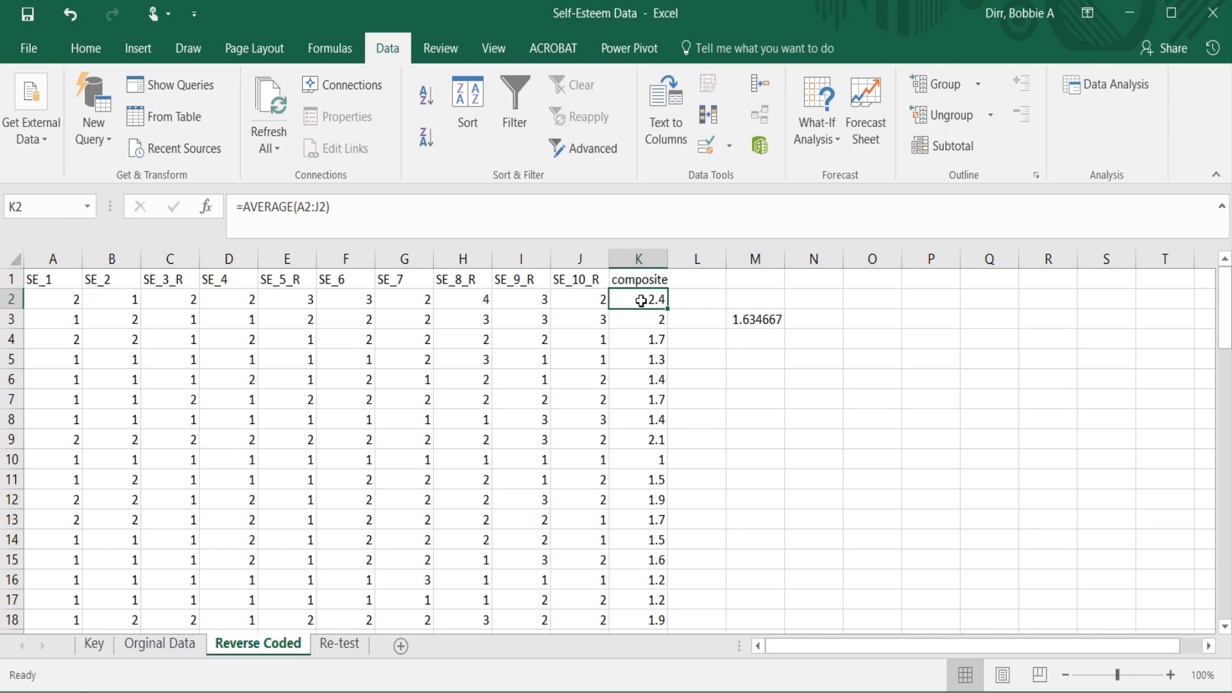
key("Down")
key("Down")
key("Down")
key("Down")
key("Down")
key("Down")
key("Down")
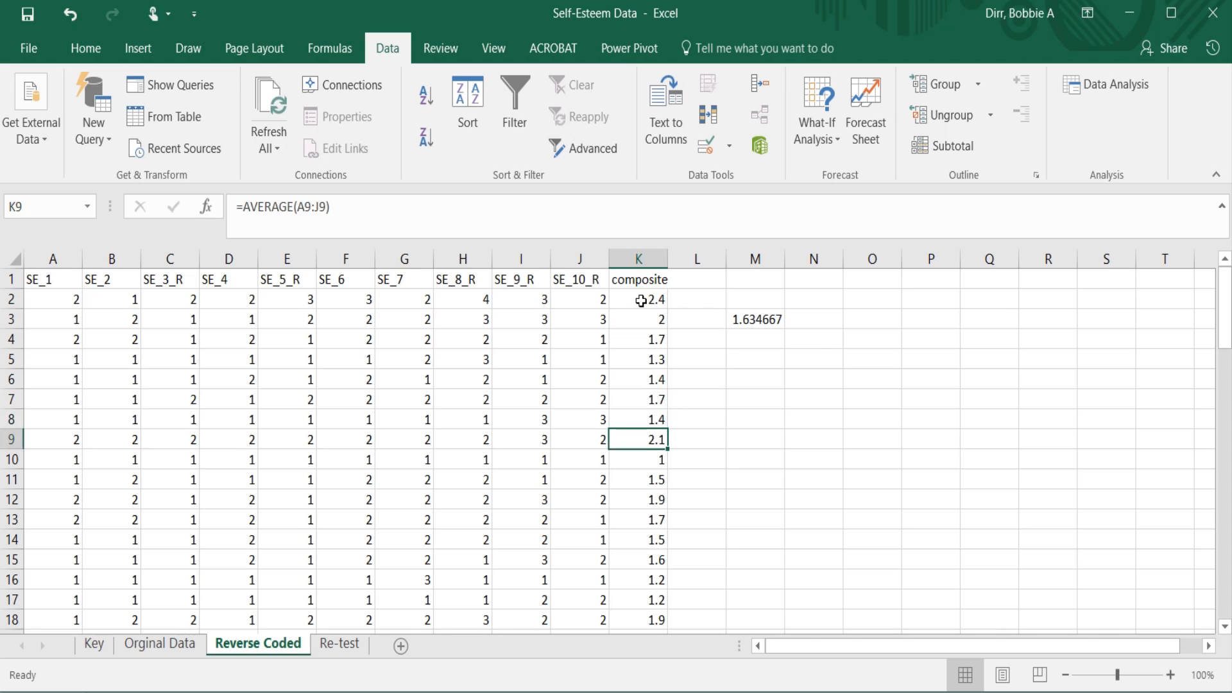
- Enter the formula =stdev.s(K:K) in M4, below the overall average, for the sample standard deviation of the composite column
key("Up")
key("Up")
key("Up")
key("Right")
key("Right")
key("Up")
key("Up")
key("Up")
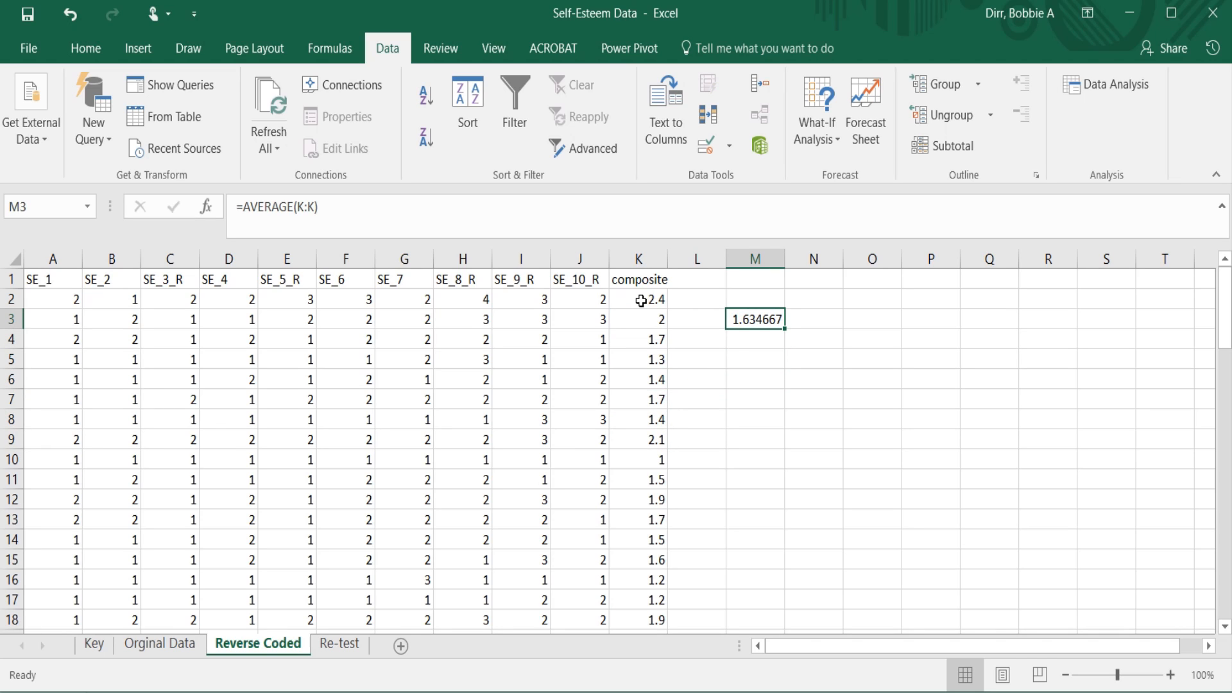
key("Down")
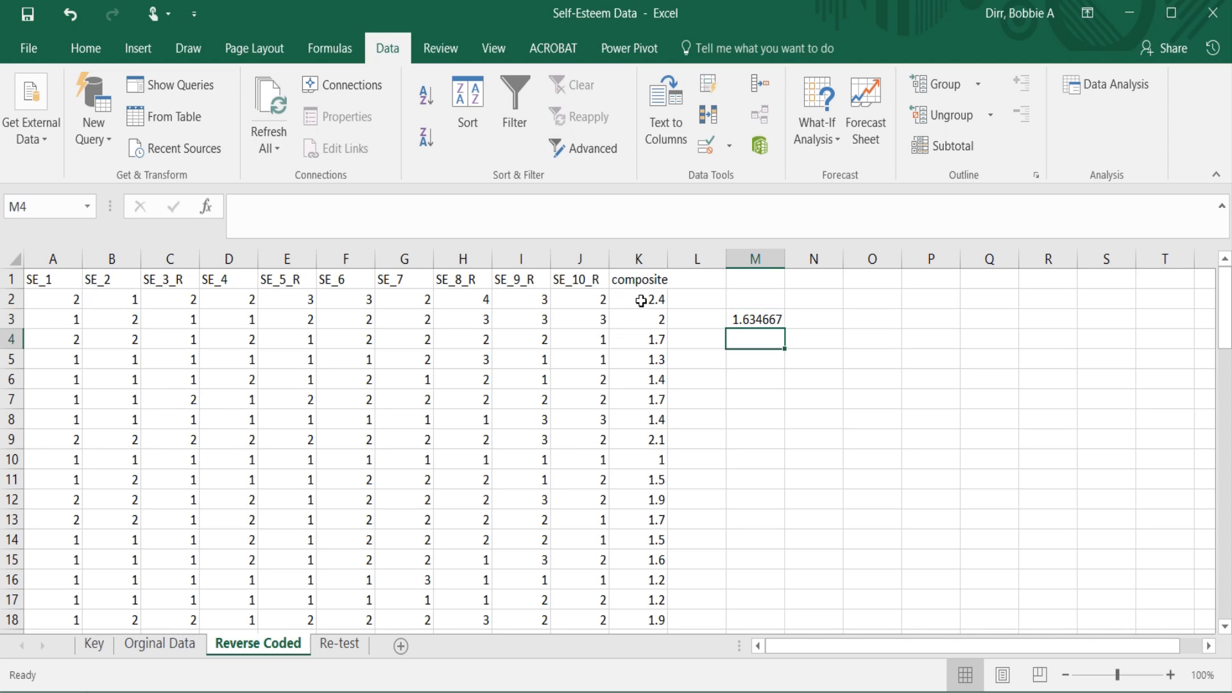
type("=")
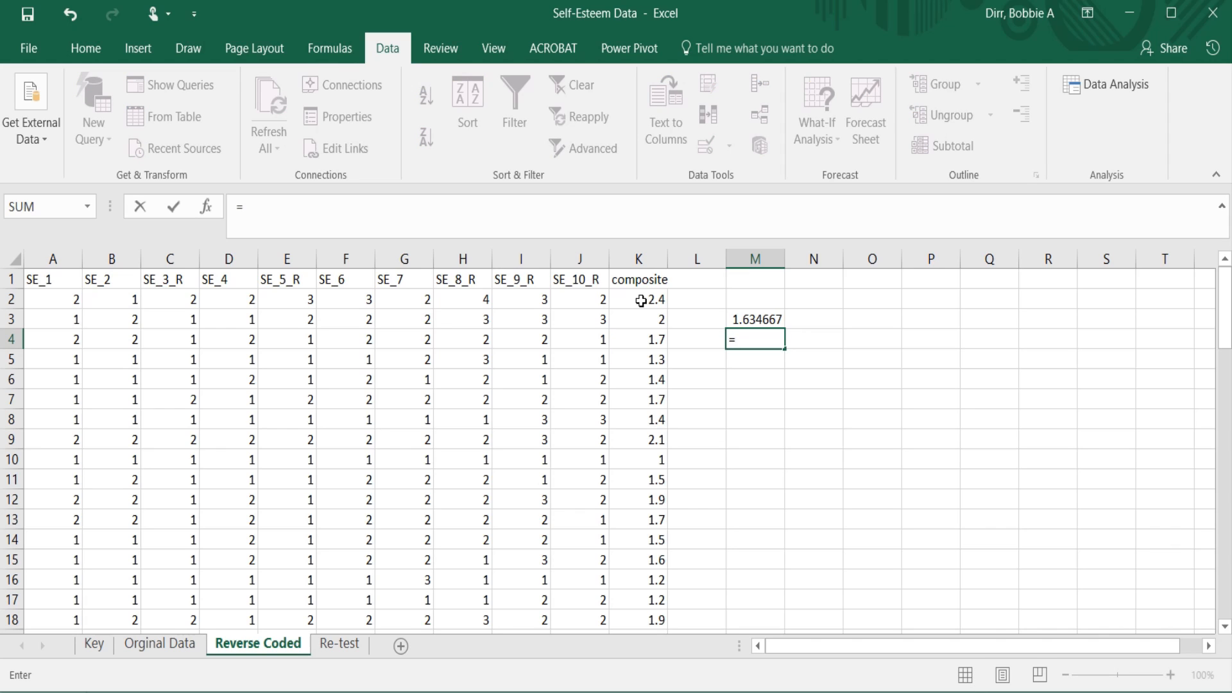
type("s")
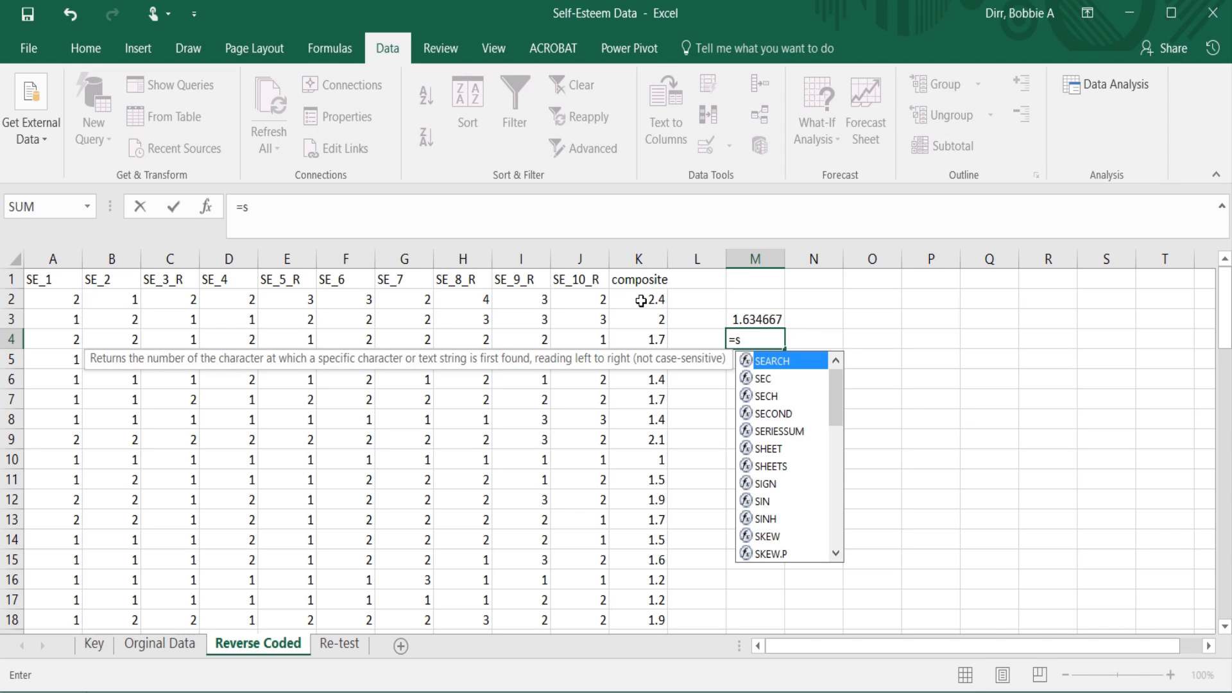
type("t")
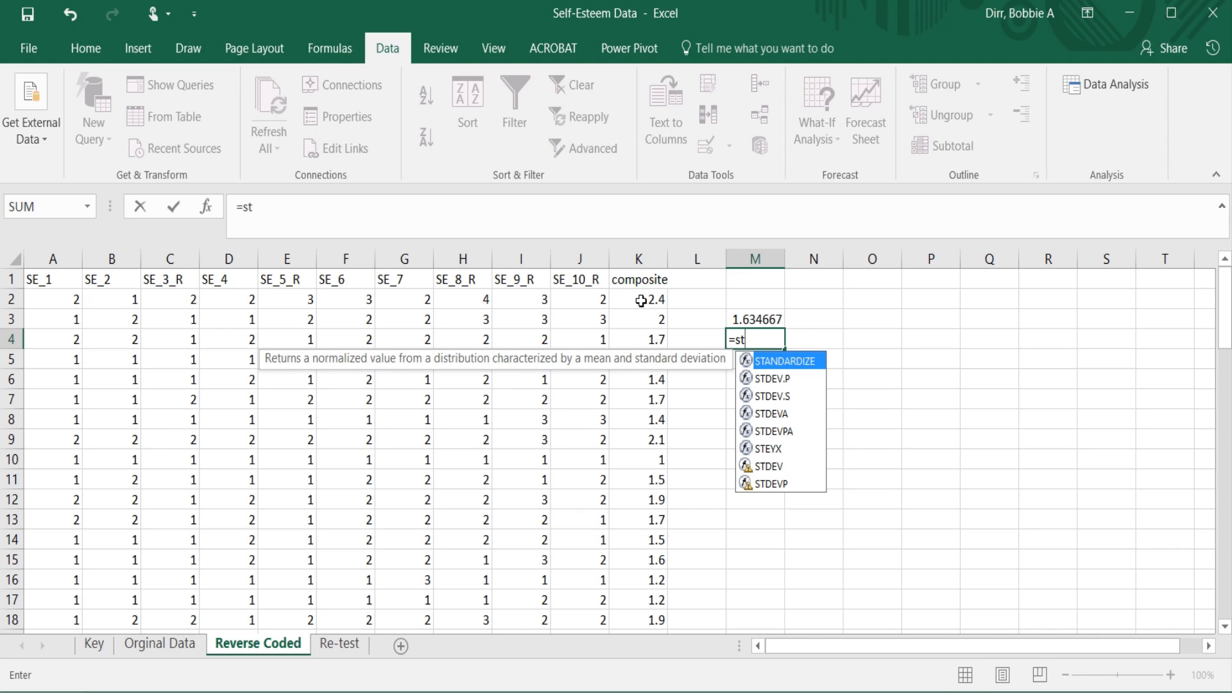
type("d")
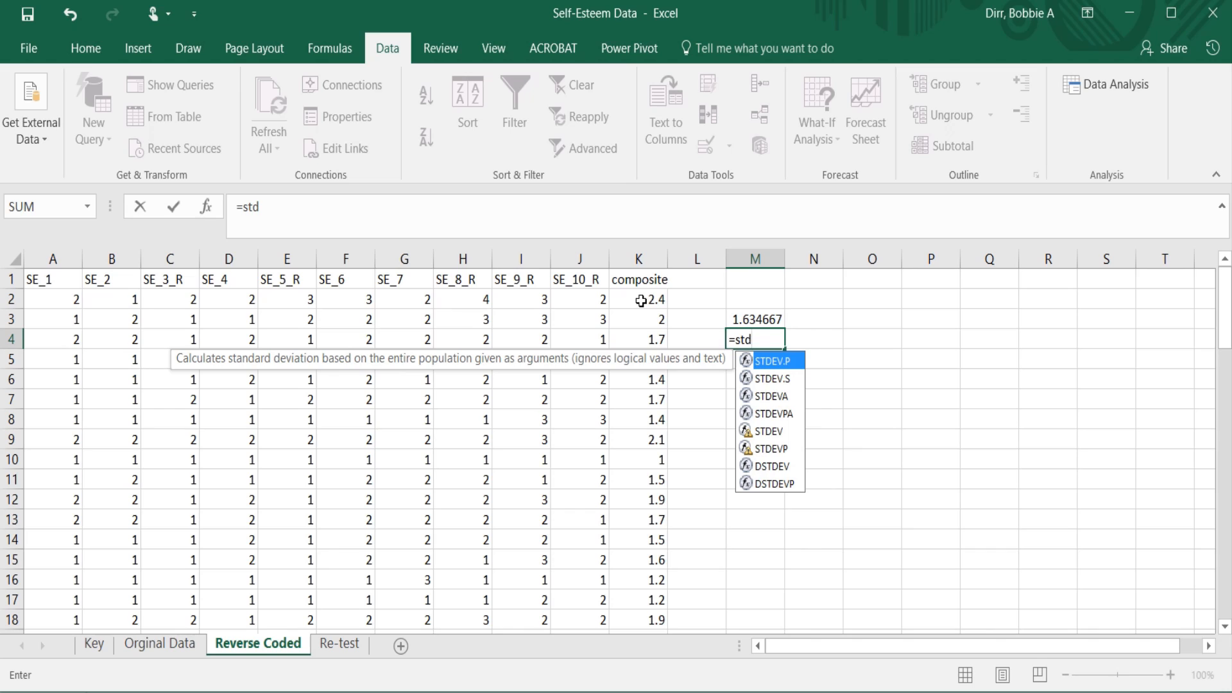
type("ev")
left_click(767, 433)
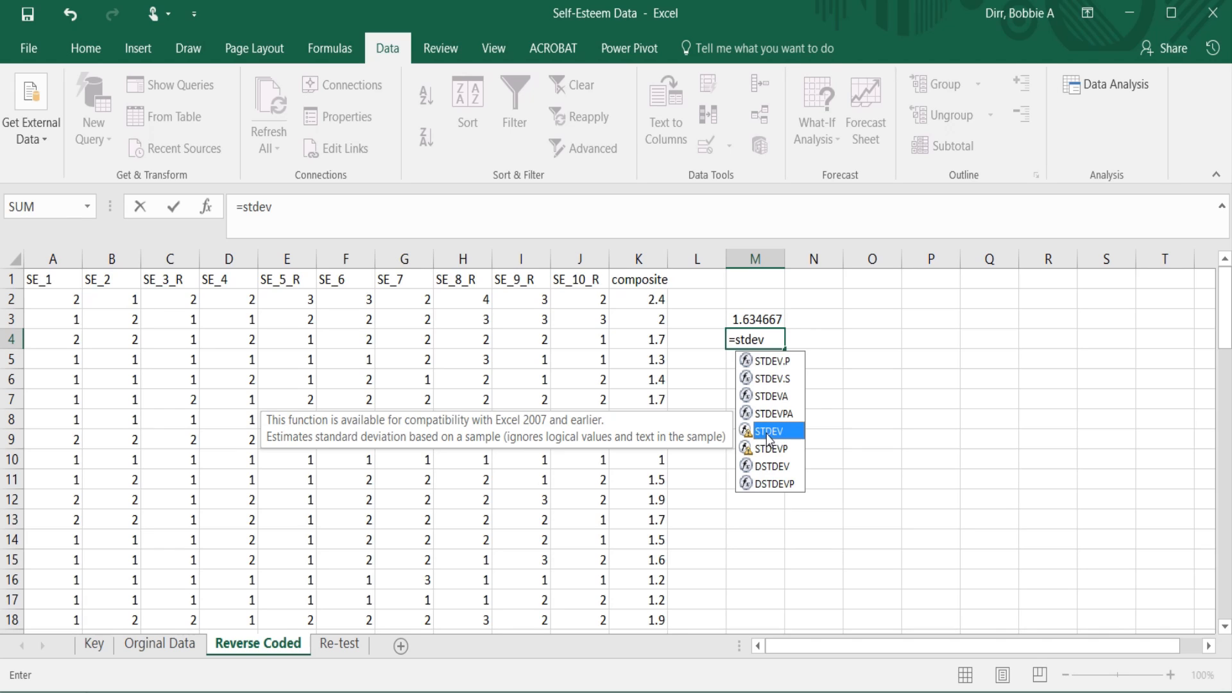
left_click(770, 379)
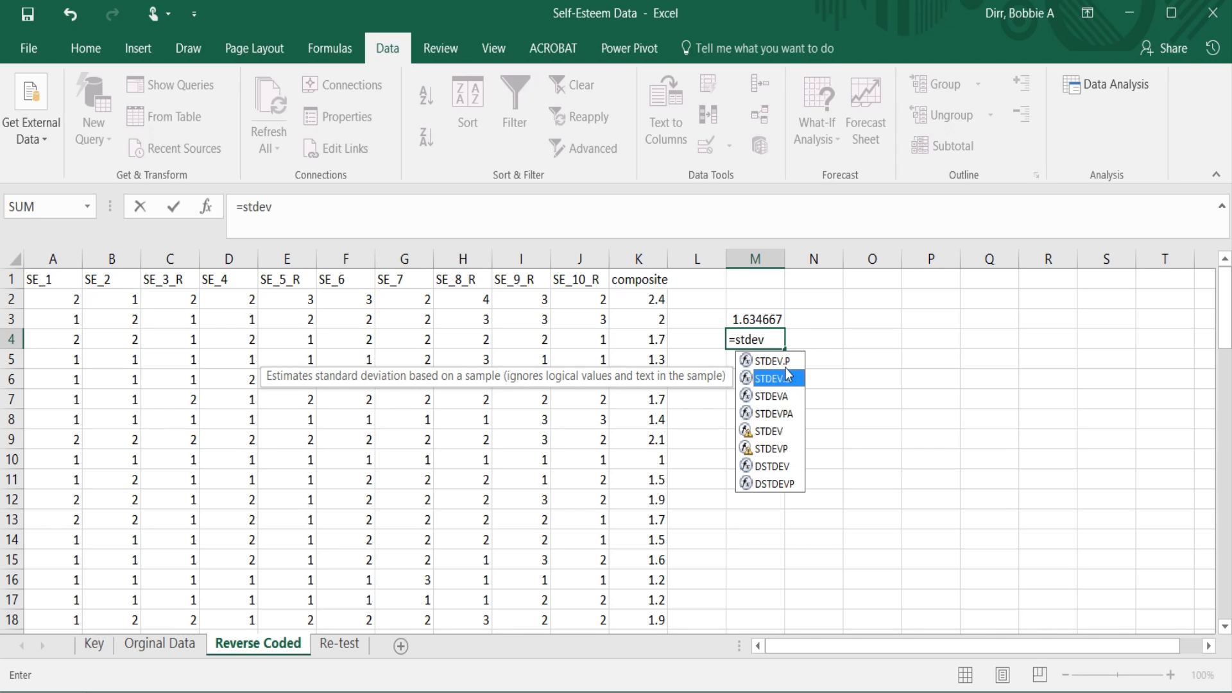
left_click(772, 340)
type(".s")
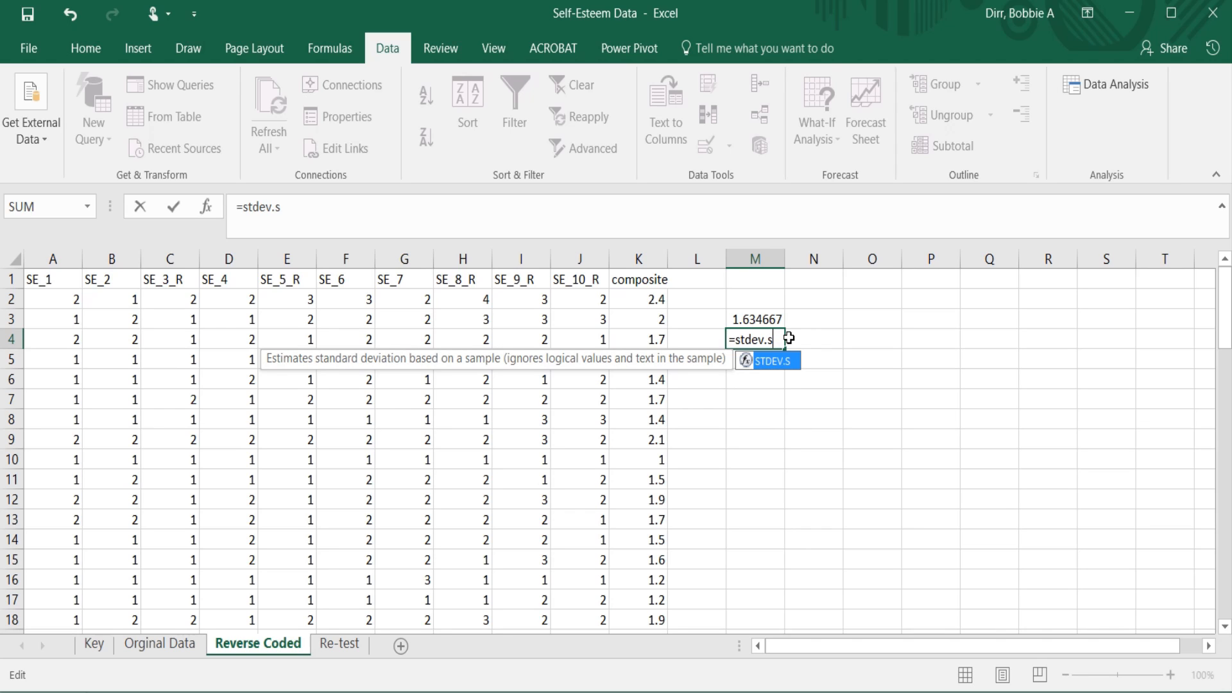
type("(")
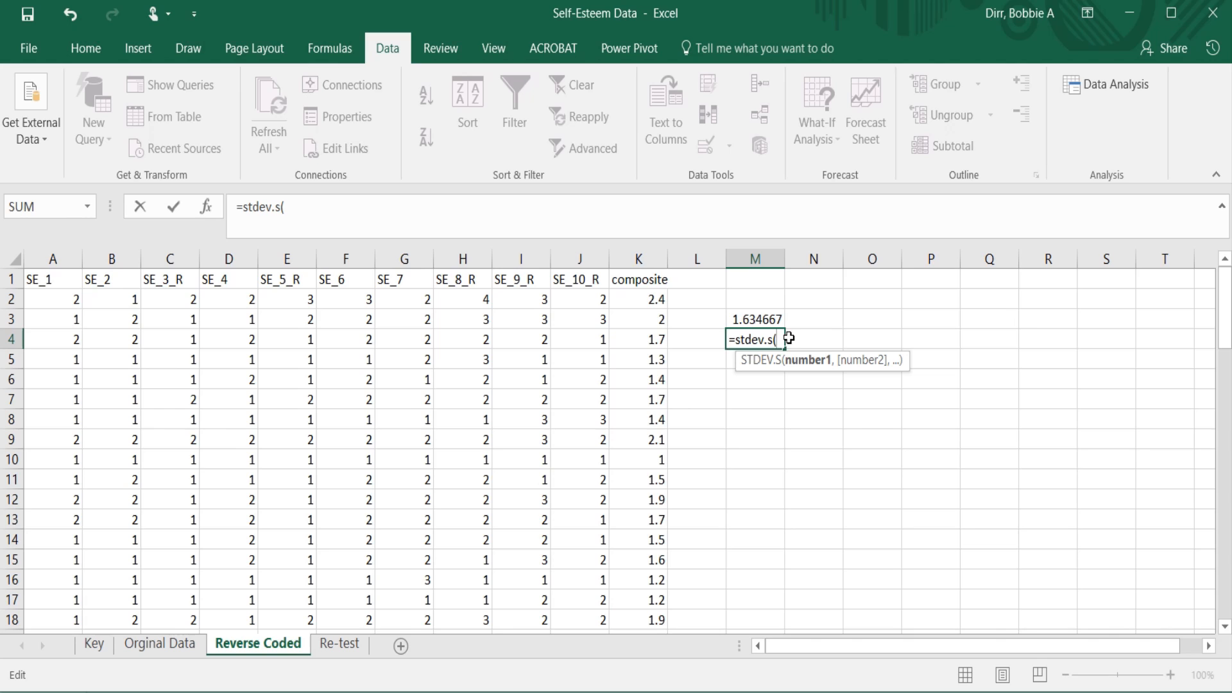
left_click(626, 259)
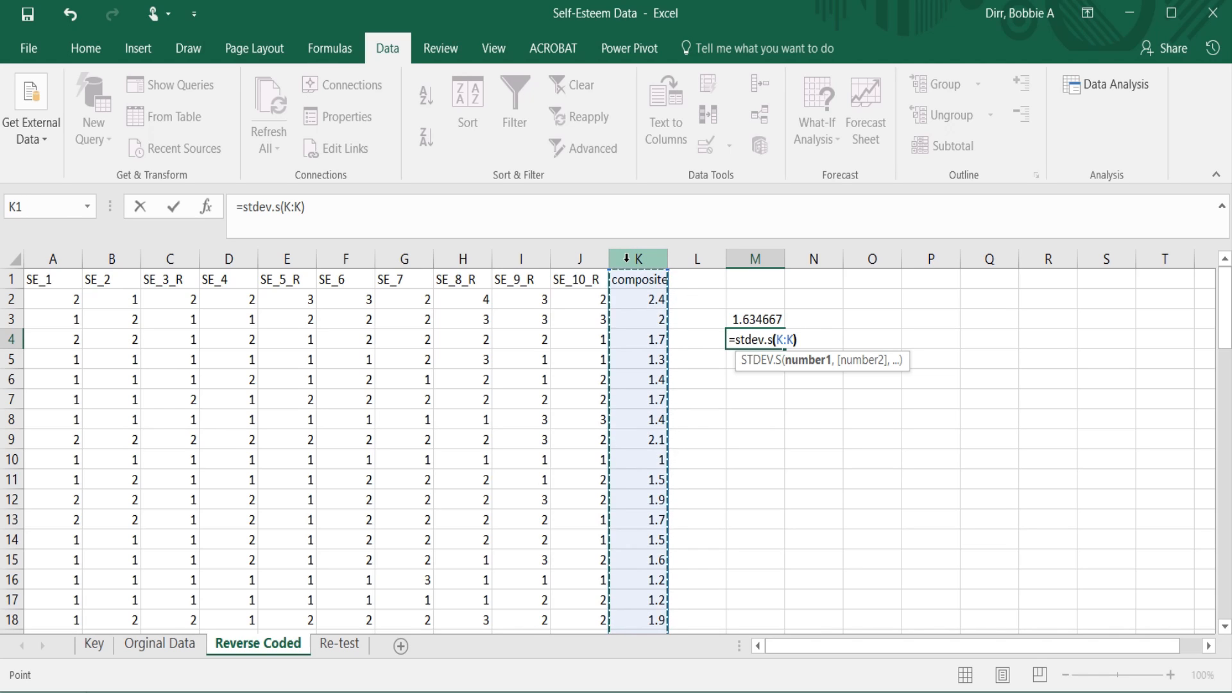
key("Return")
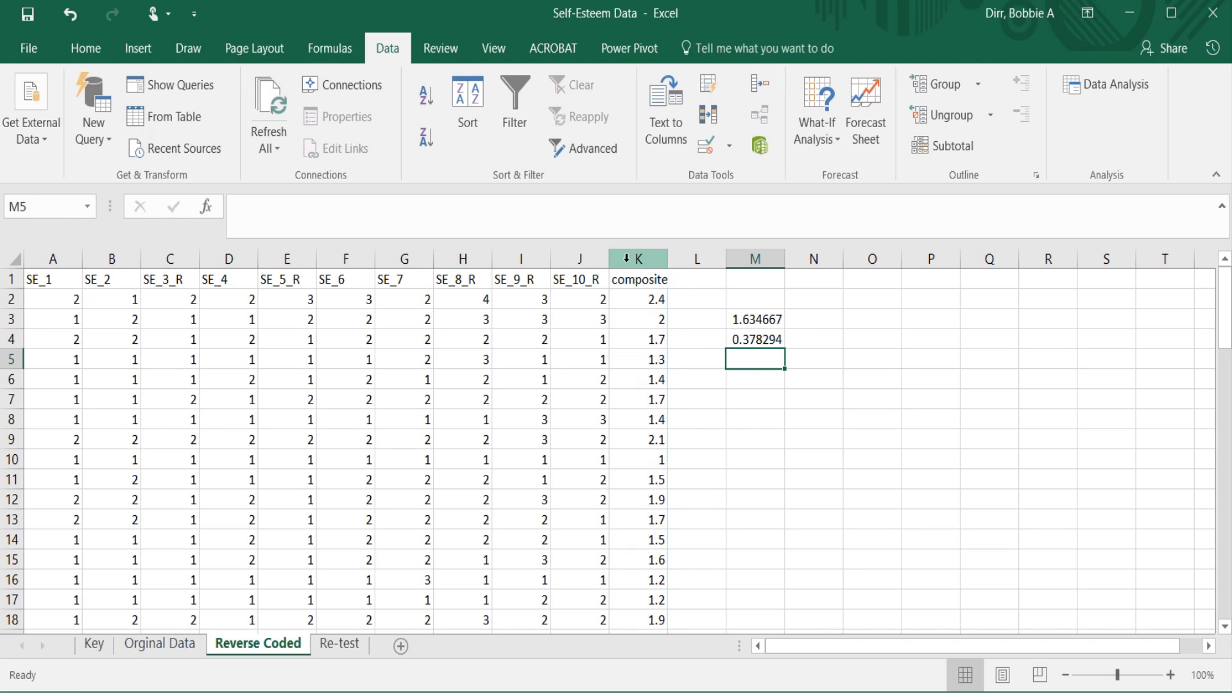
- Compare the standard deviation formula in M4 with the overall average in M3 and the individual composite score in K4
left_click(760, 339)
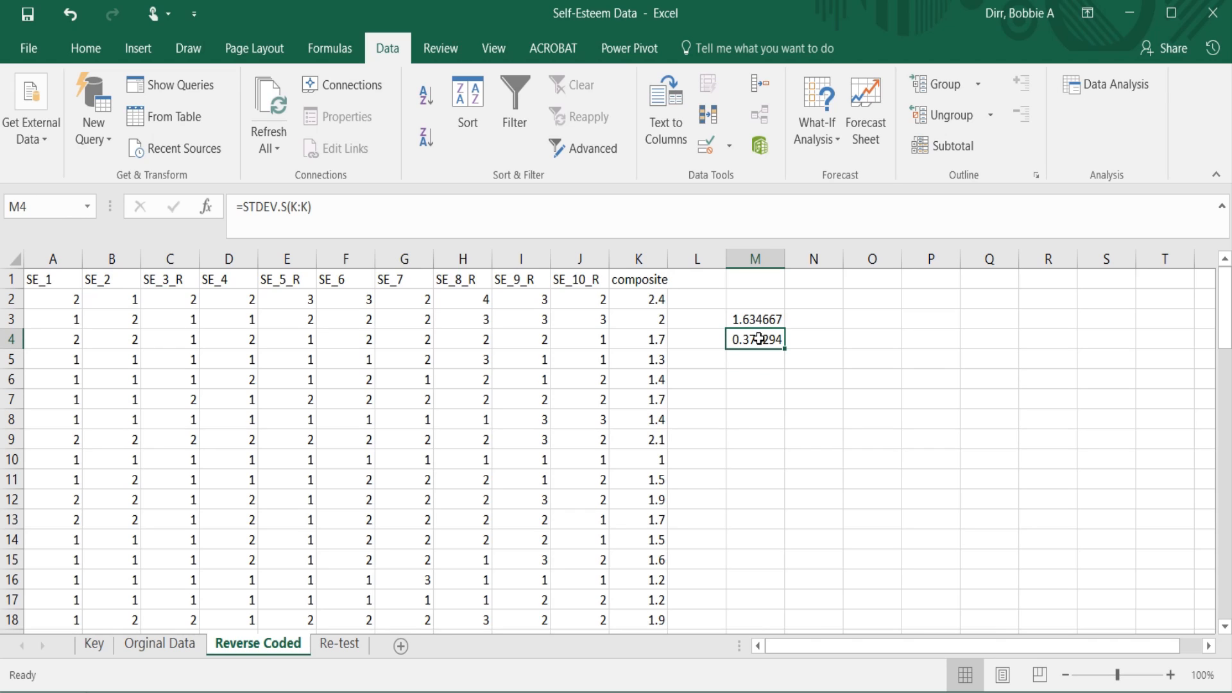
left_click(754, 315)
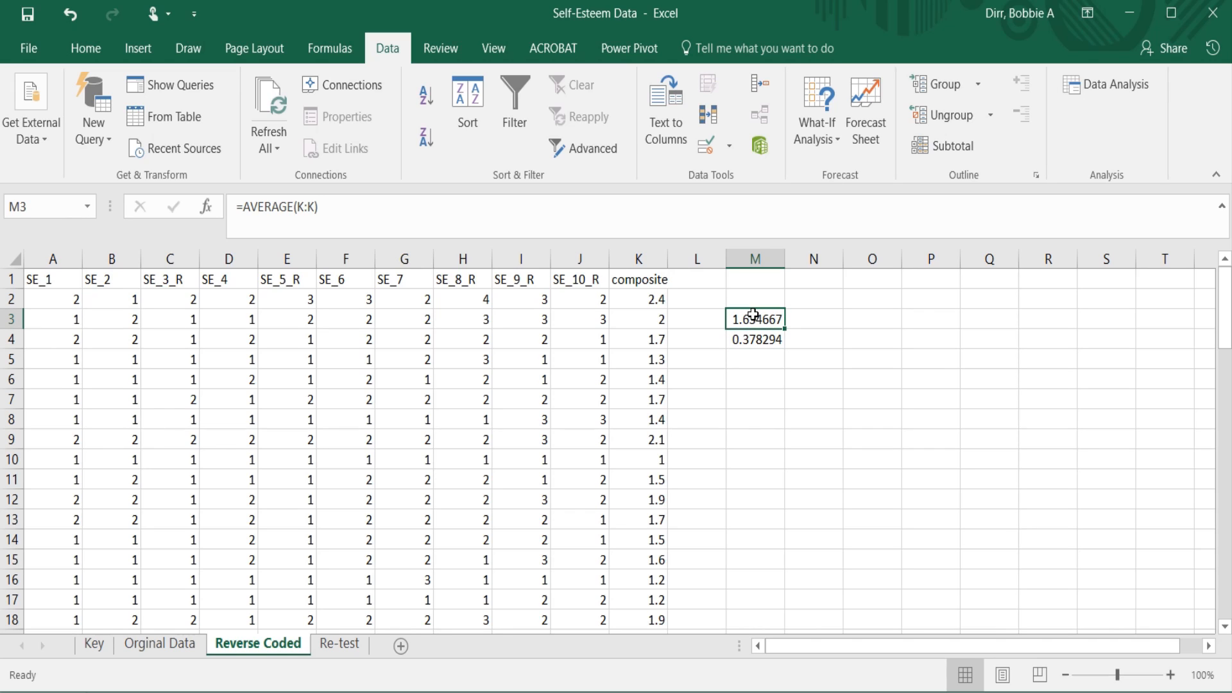
key("Down")
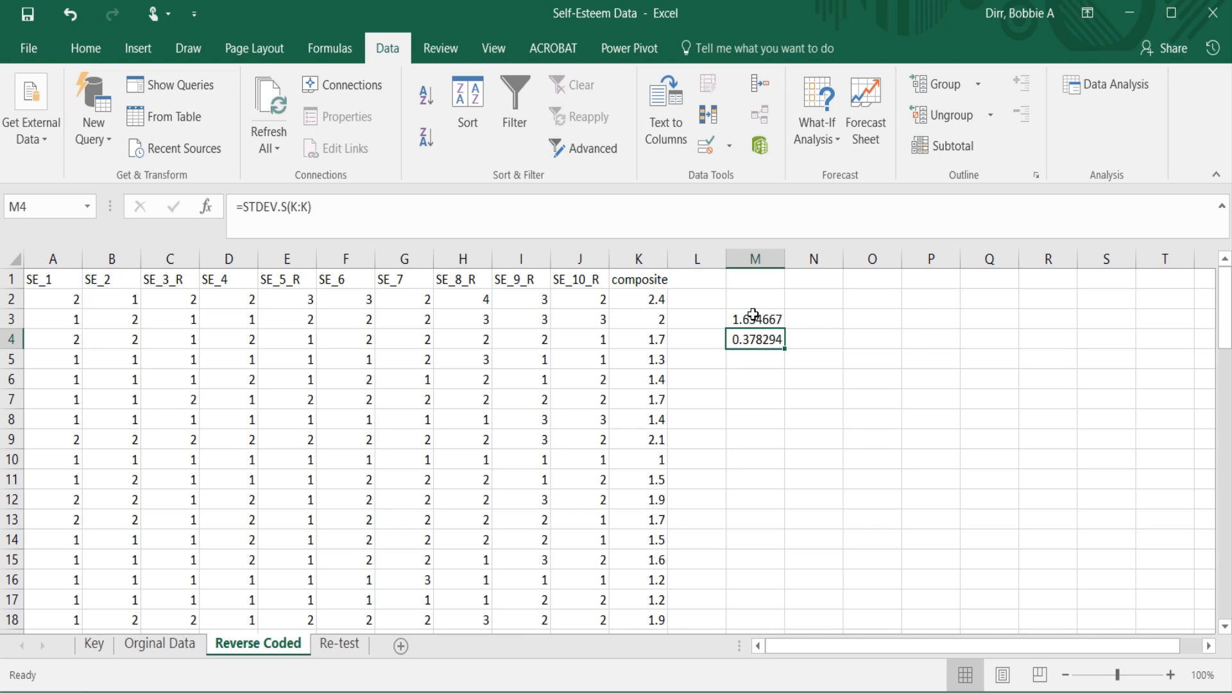
key("Left")
key("Left")
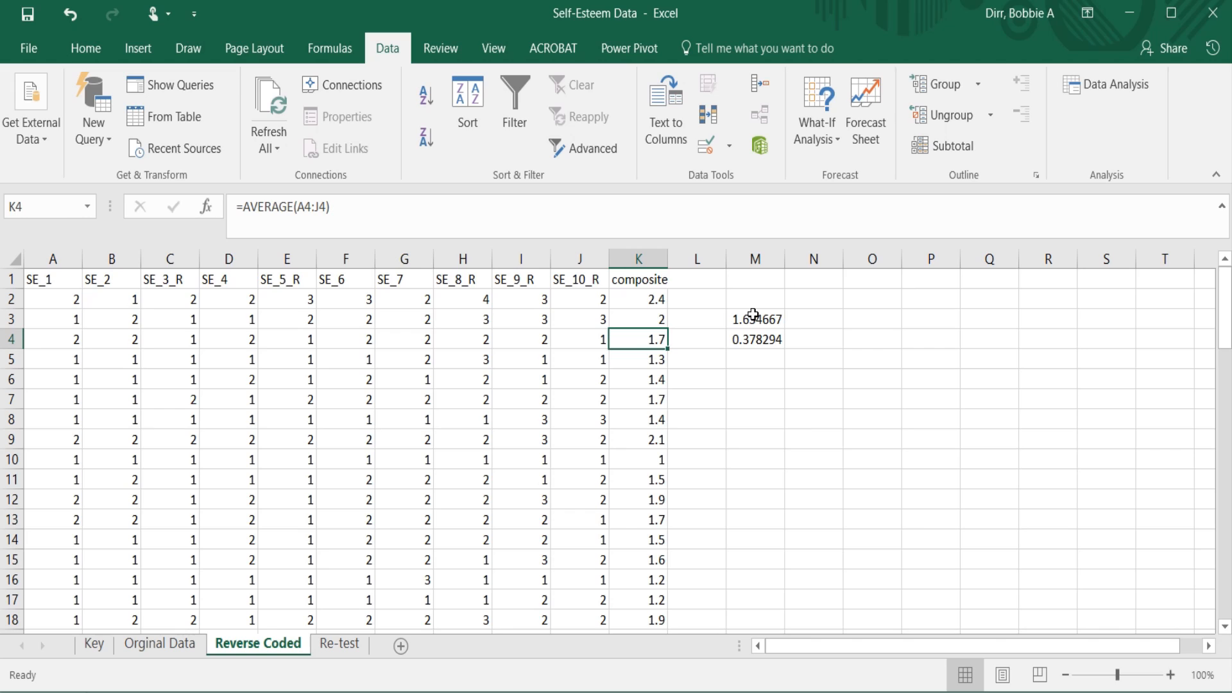